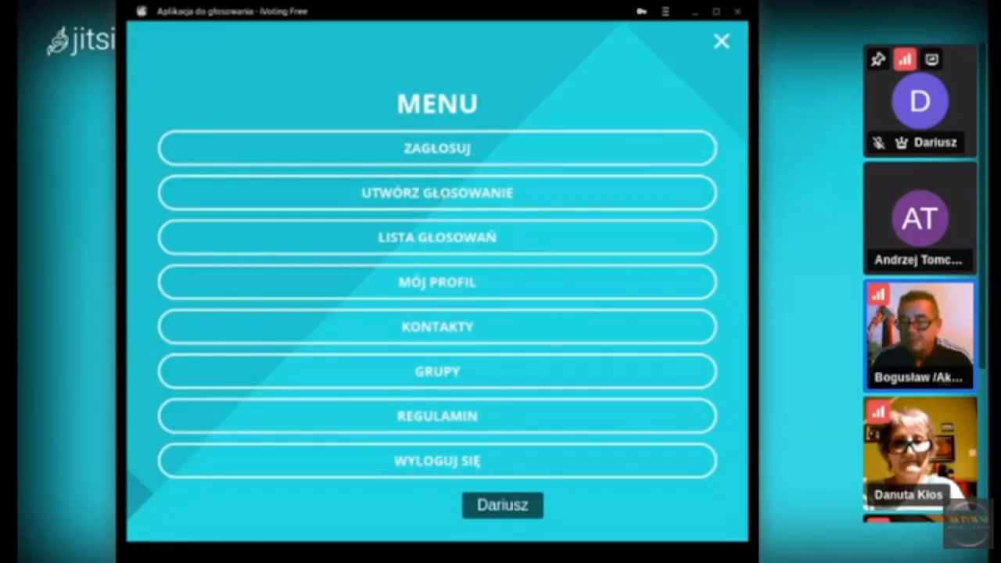
Step: Start creating a new vote of the Projekty type
left_click(444, 197)
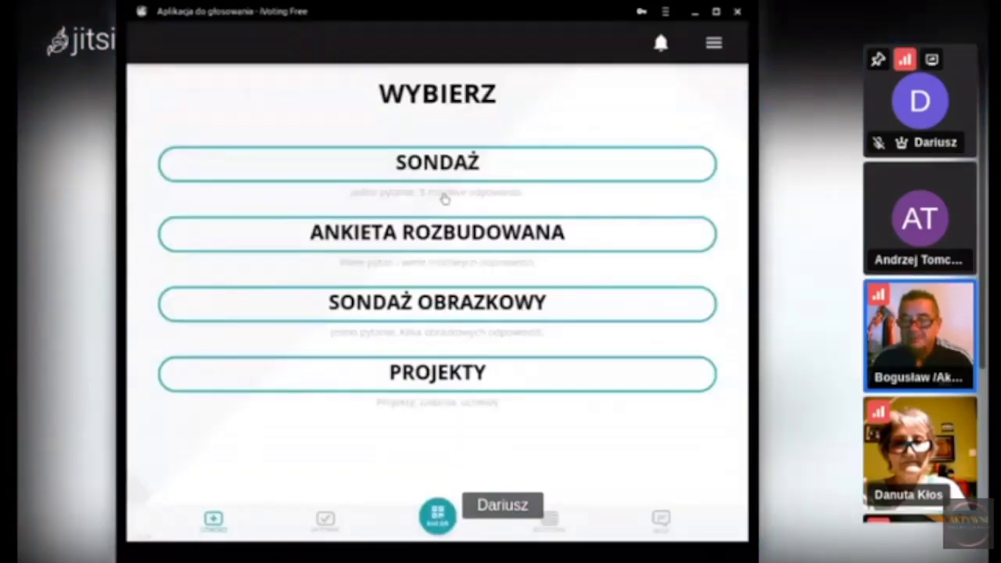
left_click(446, 378)
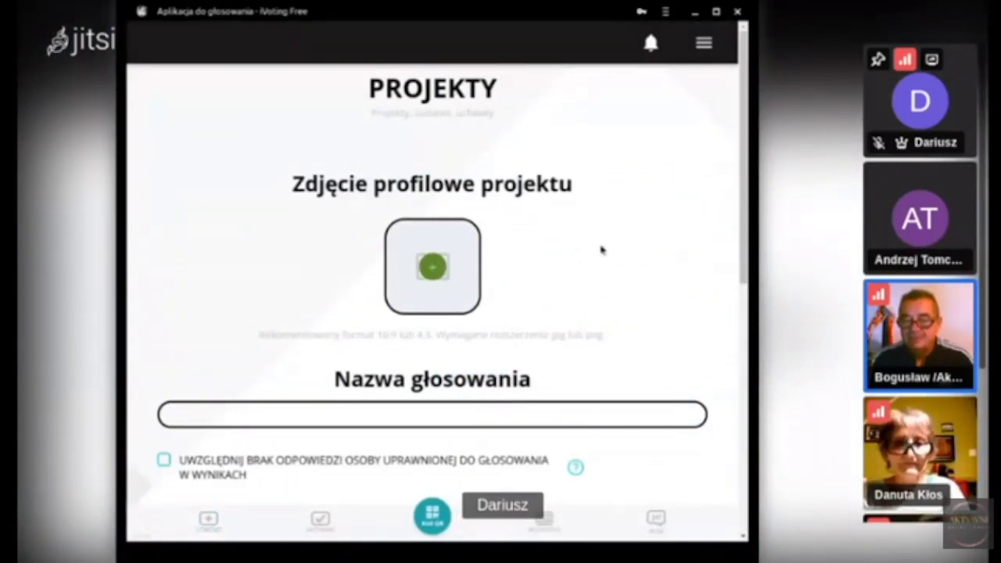
left_click(704, 45)
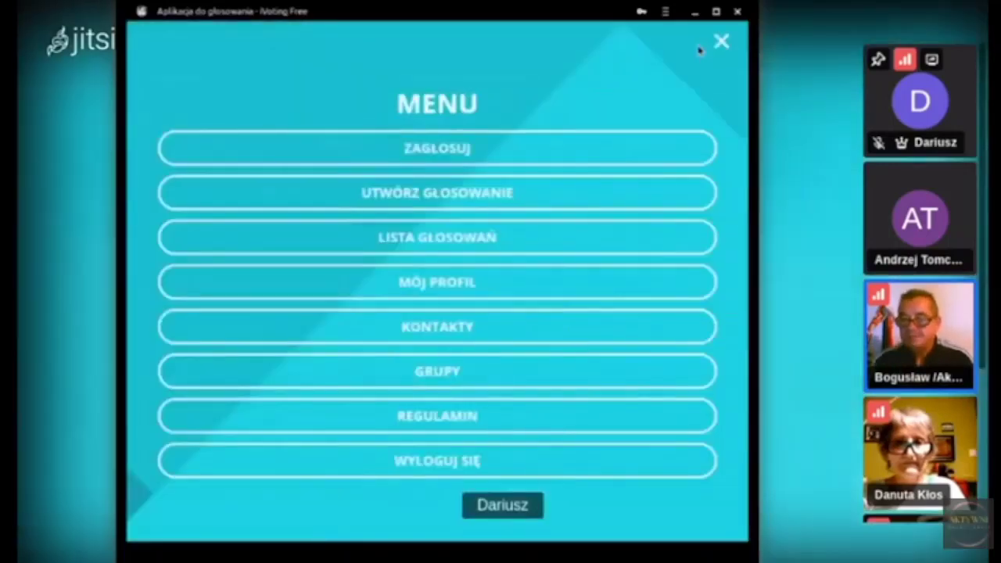
left_click(459, 200)
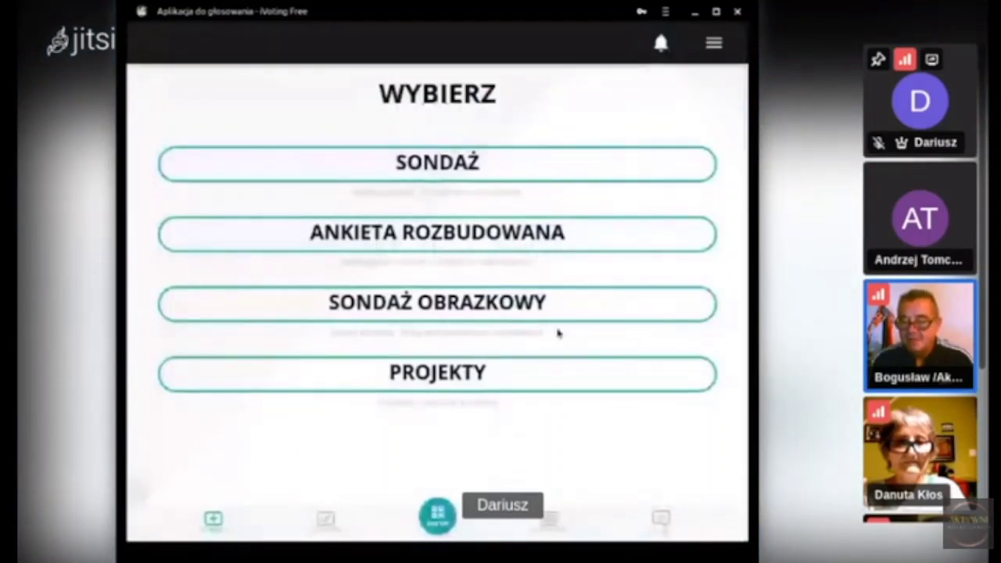
left_click(443, 376)
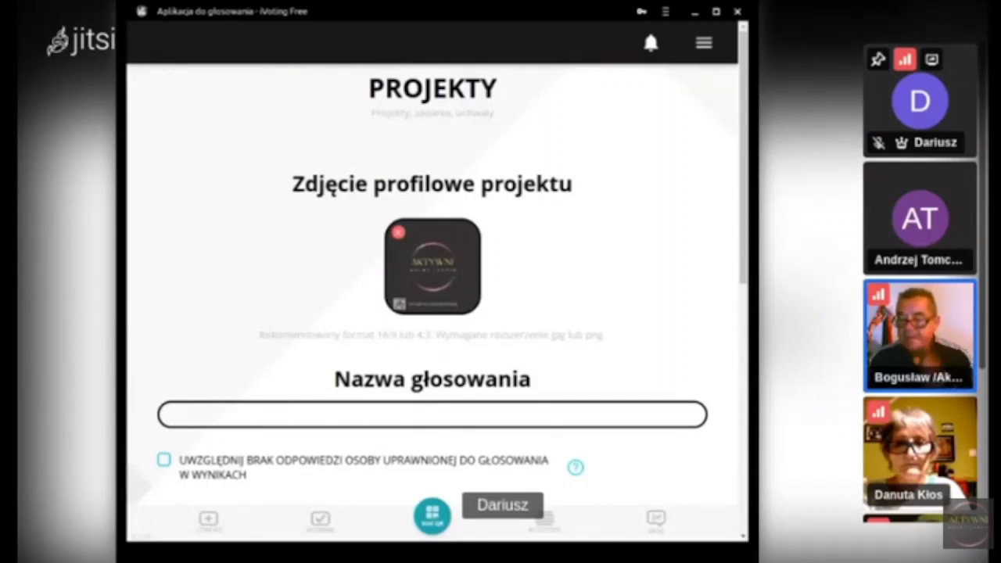
Step: Enter "Regulamin sejmiku" as the name of the vote
left_click(503, 413)
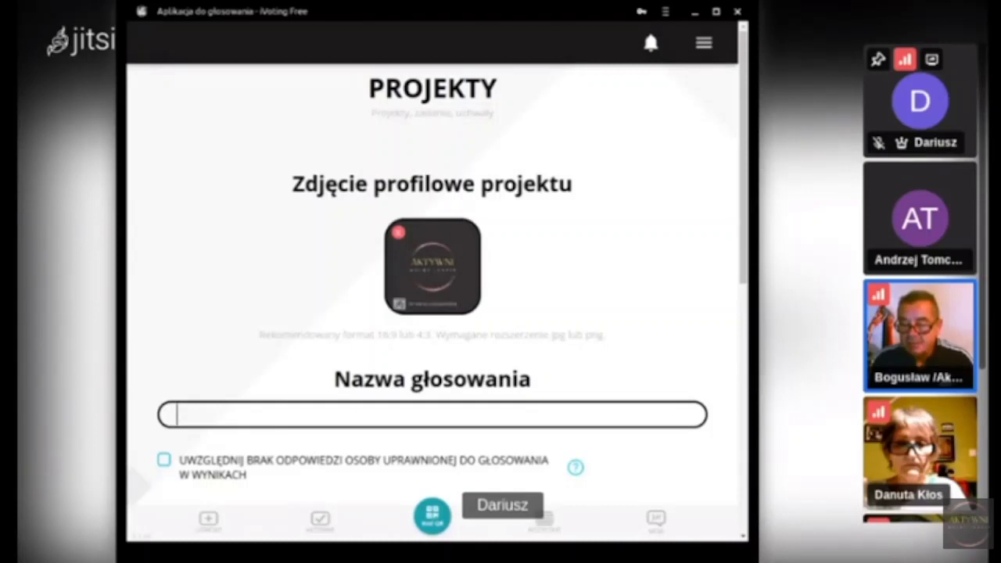
type("Re")
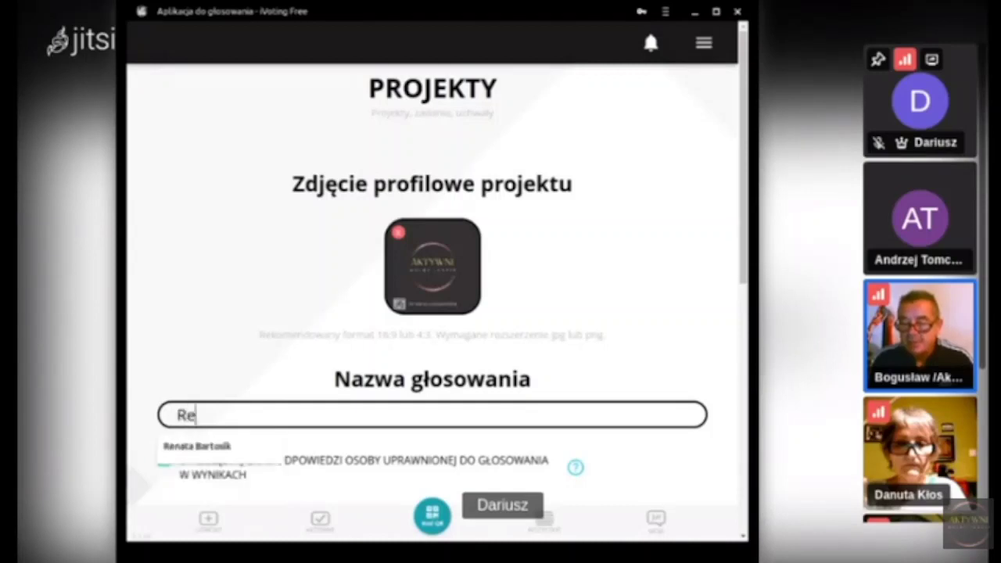
type("gu")
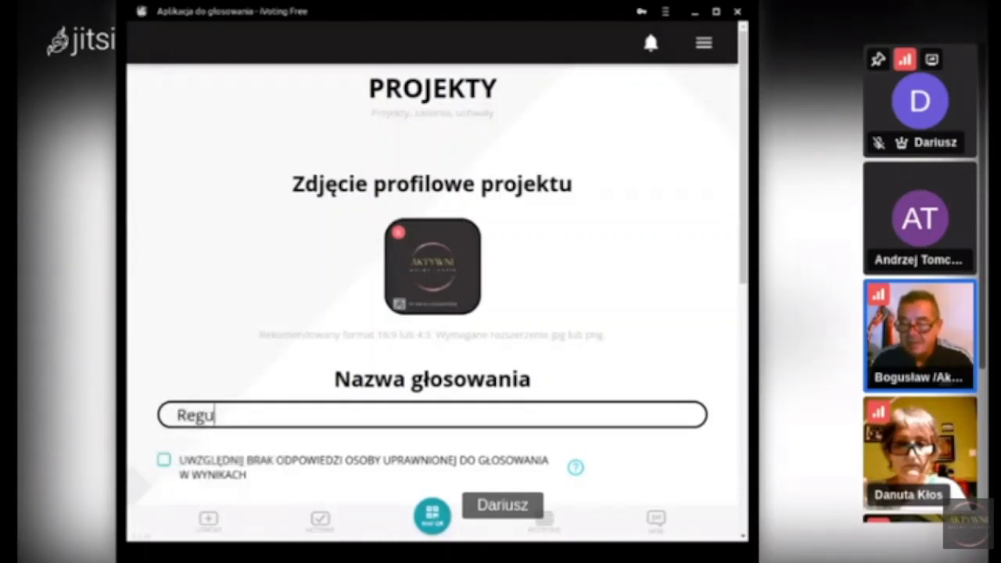
type("lani")
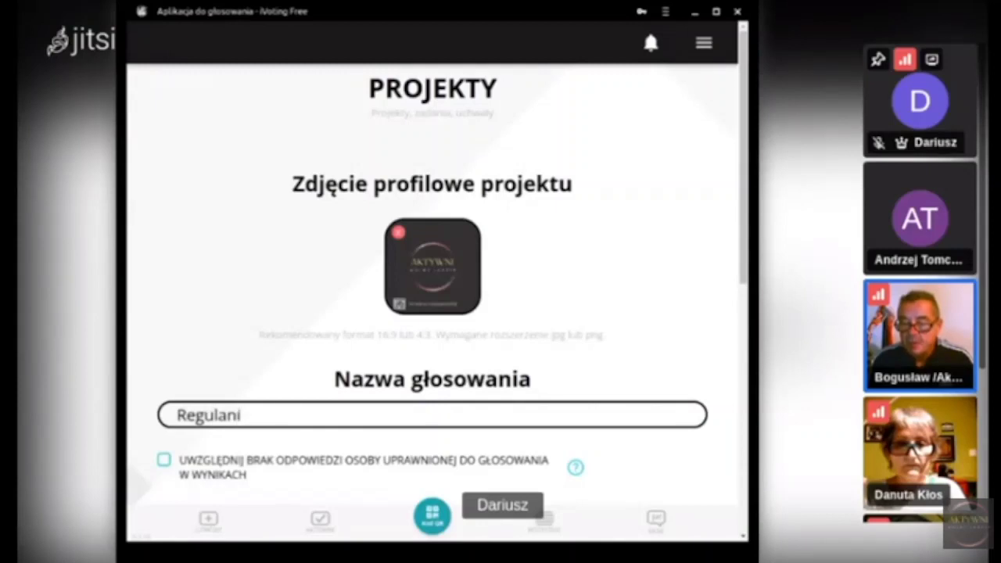
key("BackSpace")
key("BackSpace")
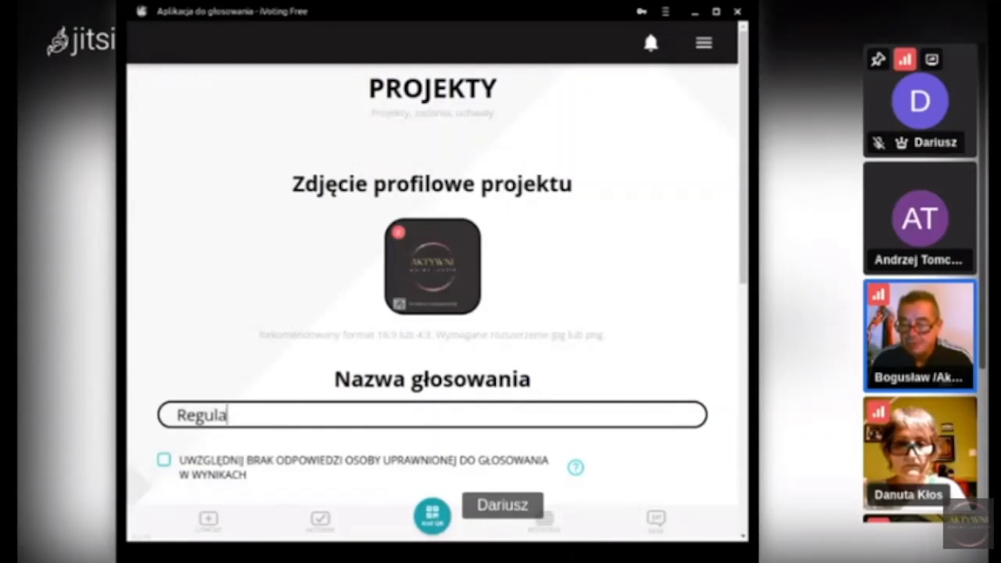
type("mi")
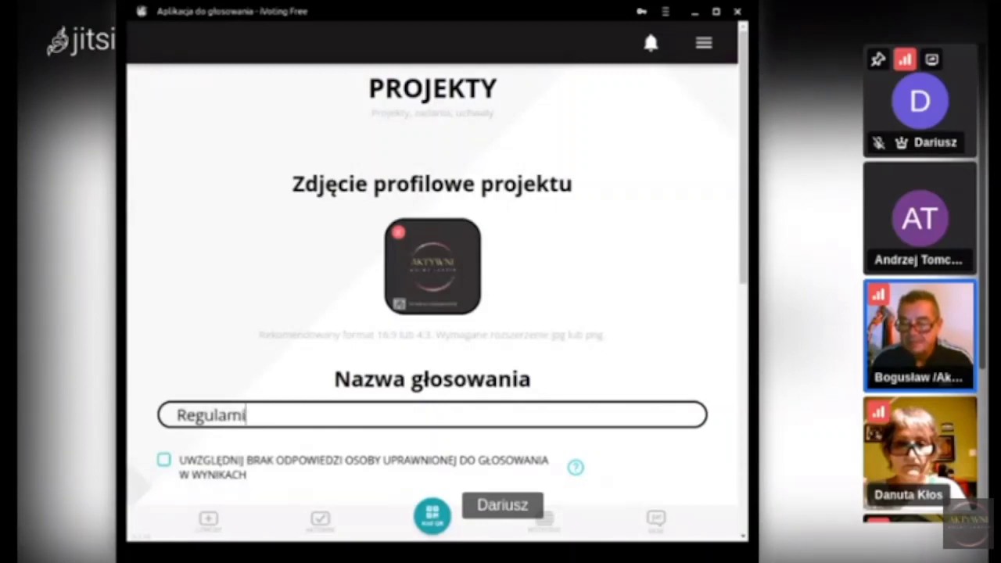
type("n sejmiku")
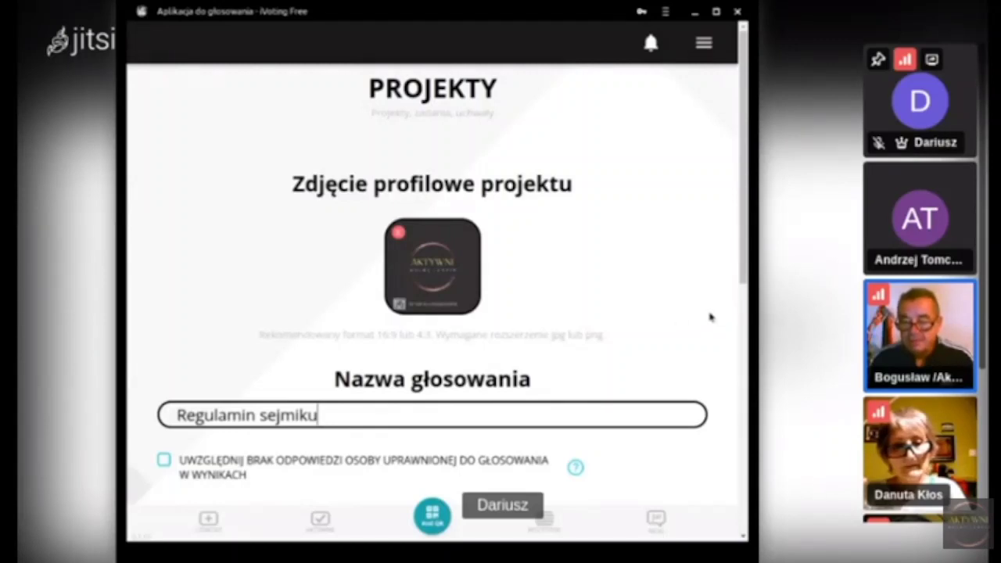
Step: Extend the vote name with the word "Częstochowa." after "sejmiku"
scroll(710, 316, "down", 1)
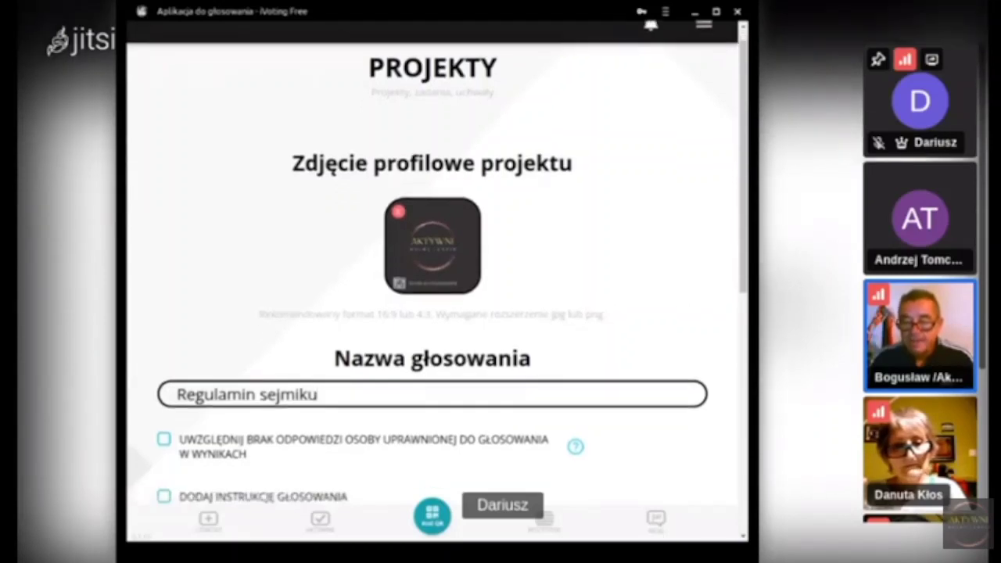
scroll(710, 316, "down", 2)
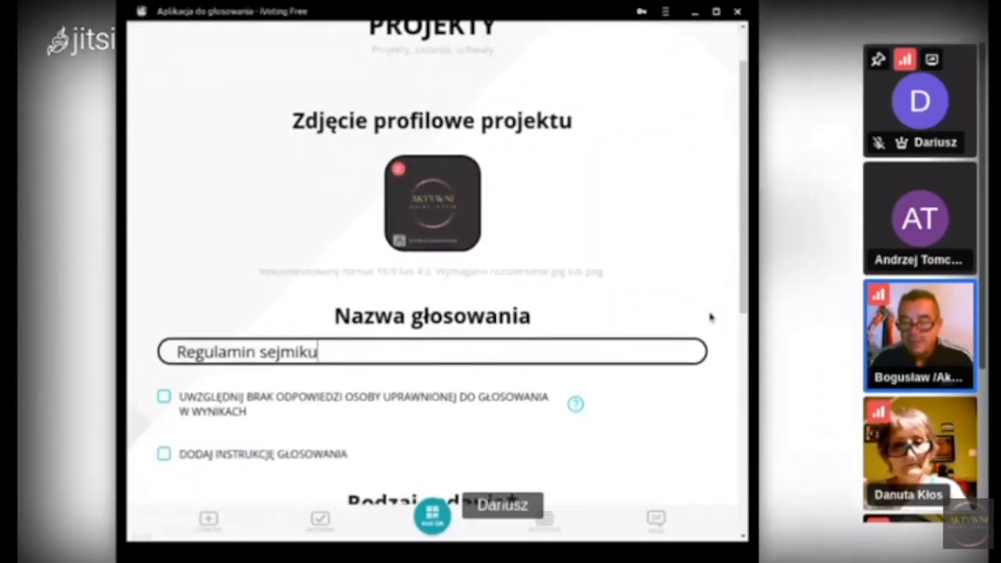
scroll(710, 316, "down", 2)
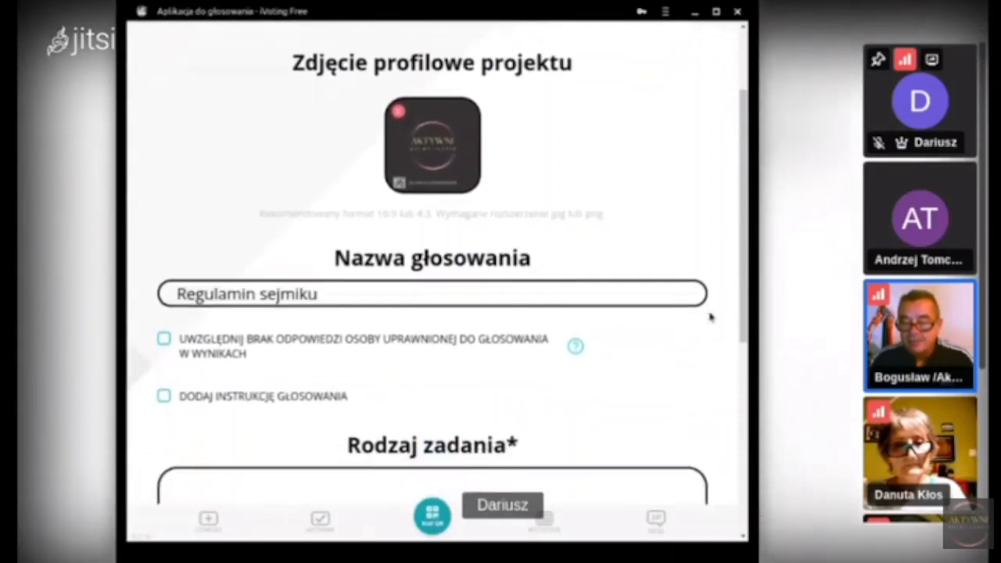
scroll(710, 316, "down", 3)
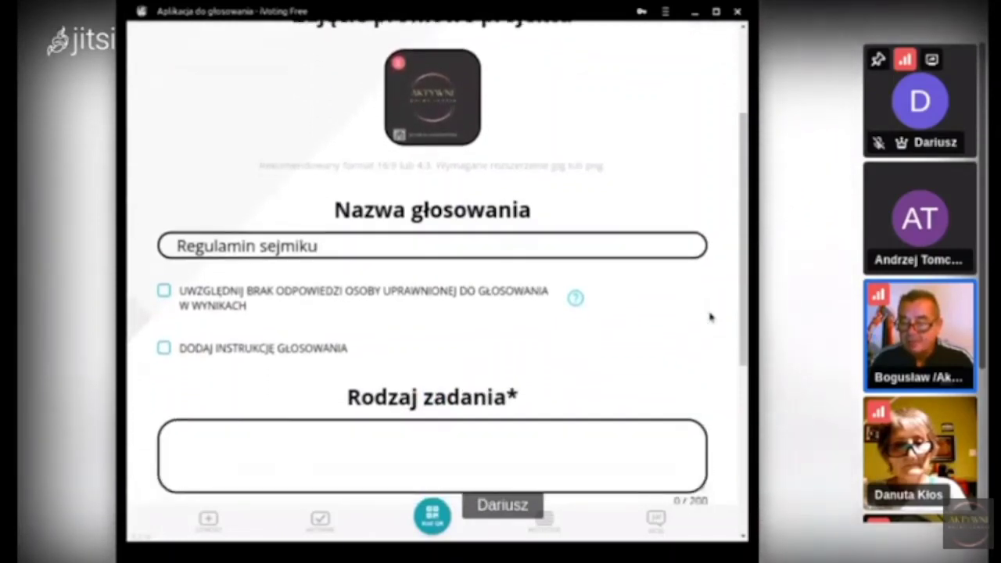
scroll(710, 316, "down", 3)
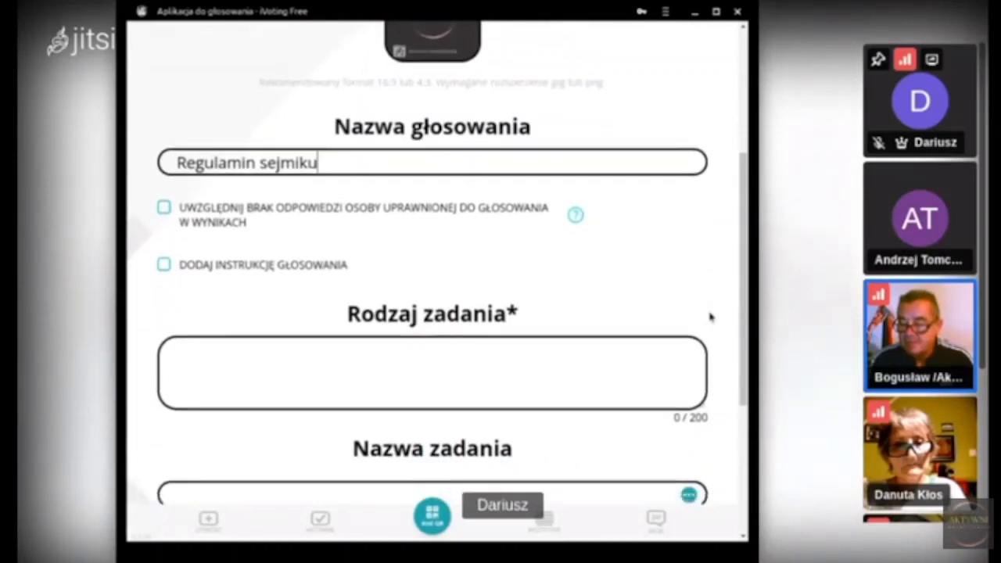
scroll(710, 316, "down", 1)
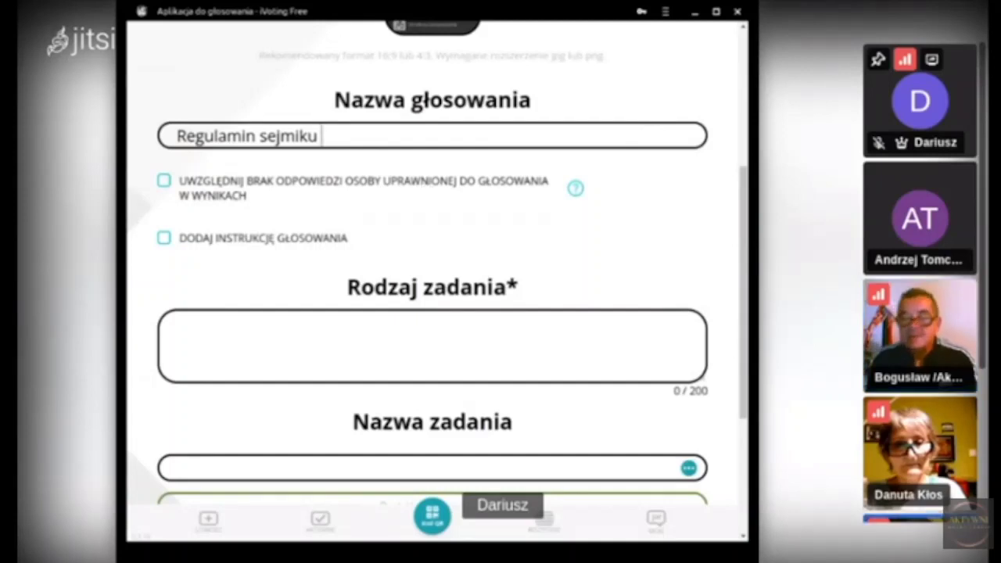
type("cz")
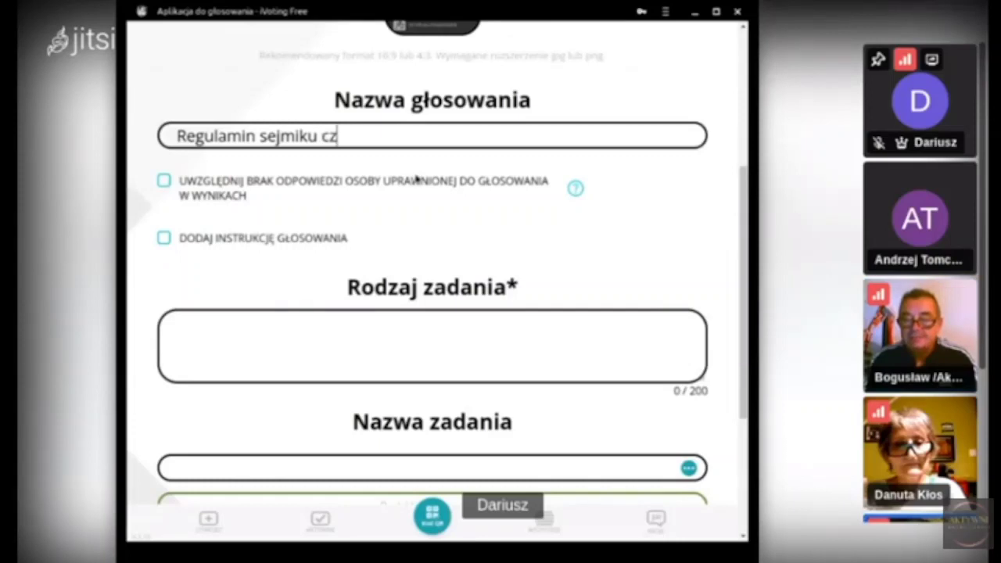
key("BackSpace")
key("BackSpace")
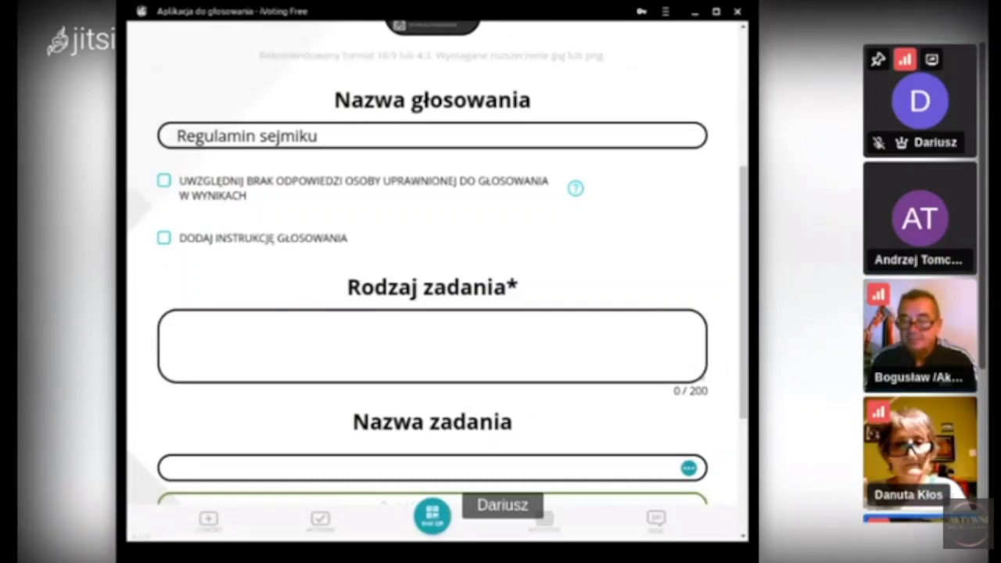
type("Częs")
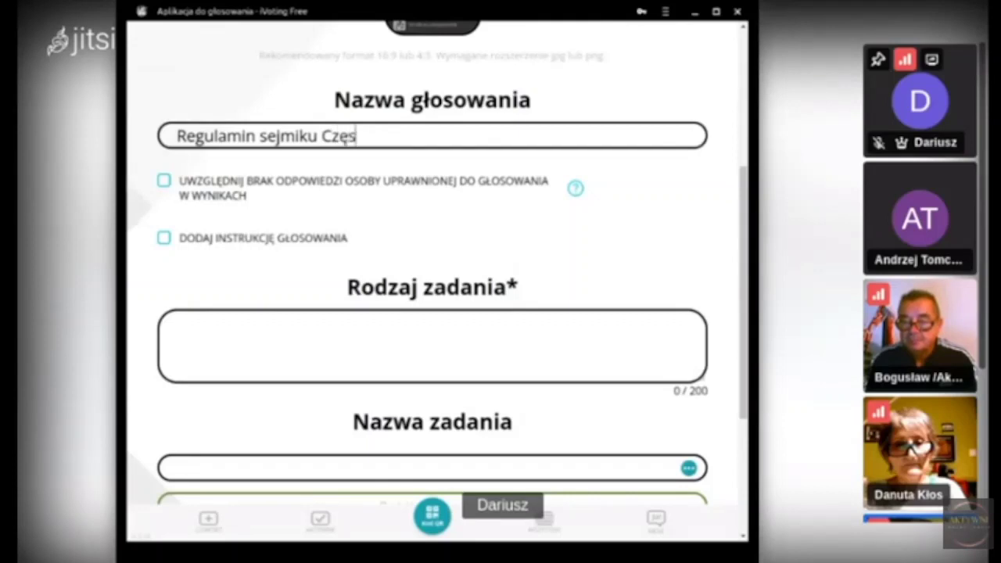
type("toc")
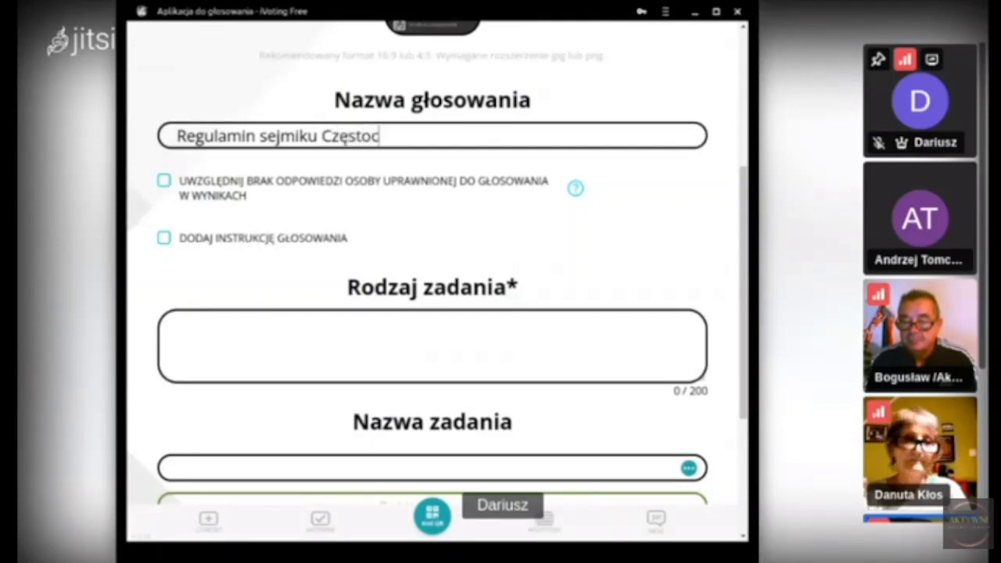
type("howa")
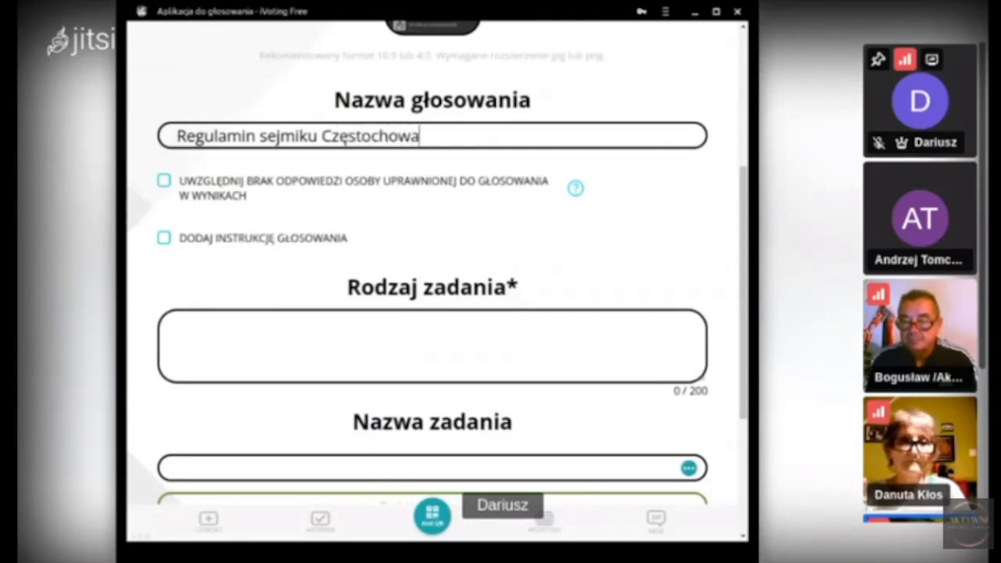
type(".")
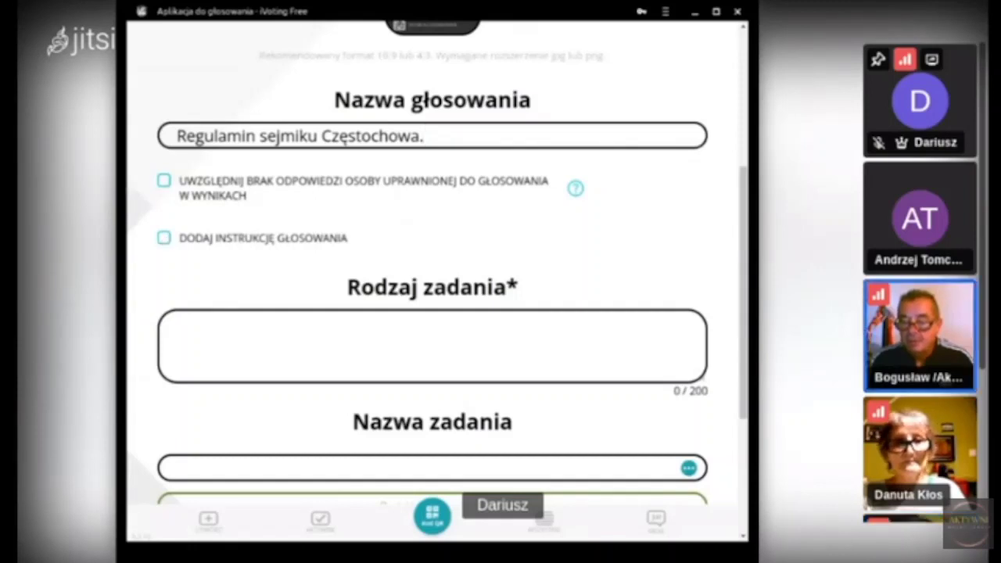
Step: Enable adding a voting instruction and enter "aaa/cc/dddd" as the order or resolution number
left_click(163, 238)
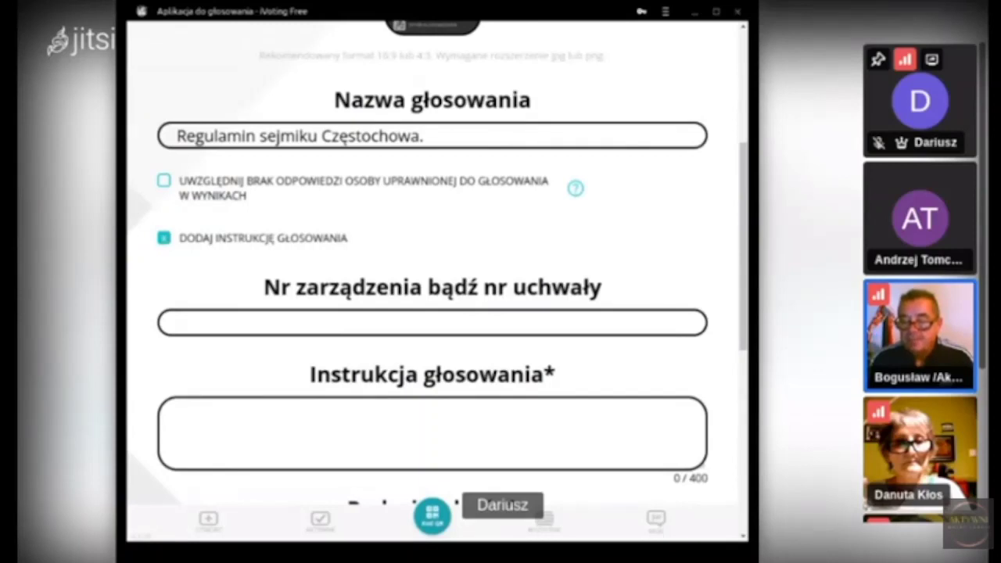
left_click(229, 320)
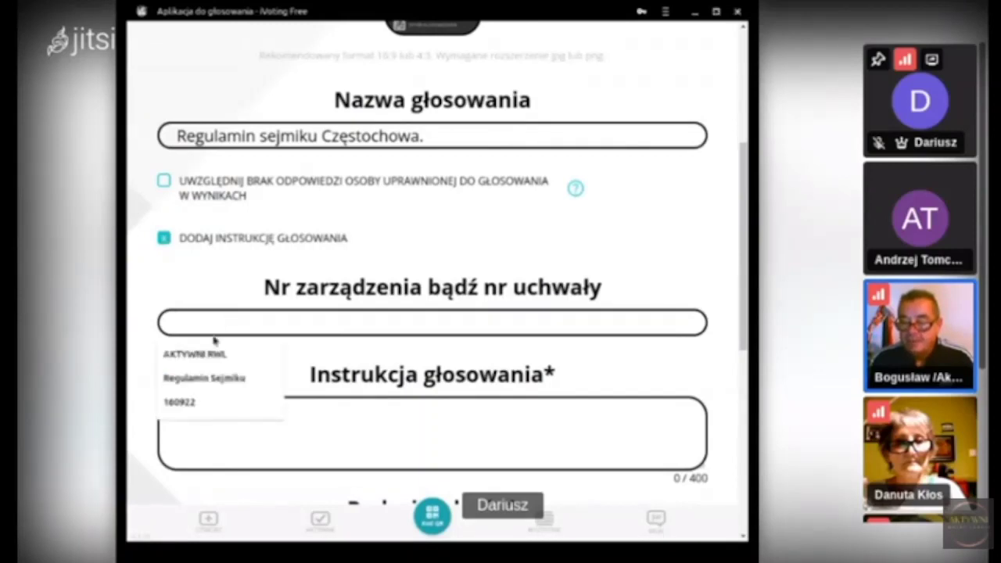
type("a")
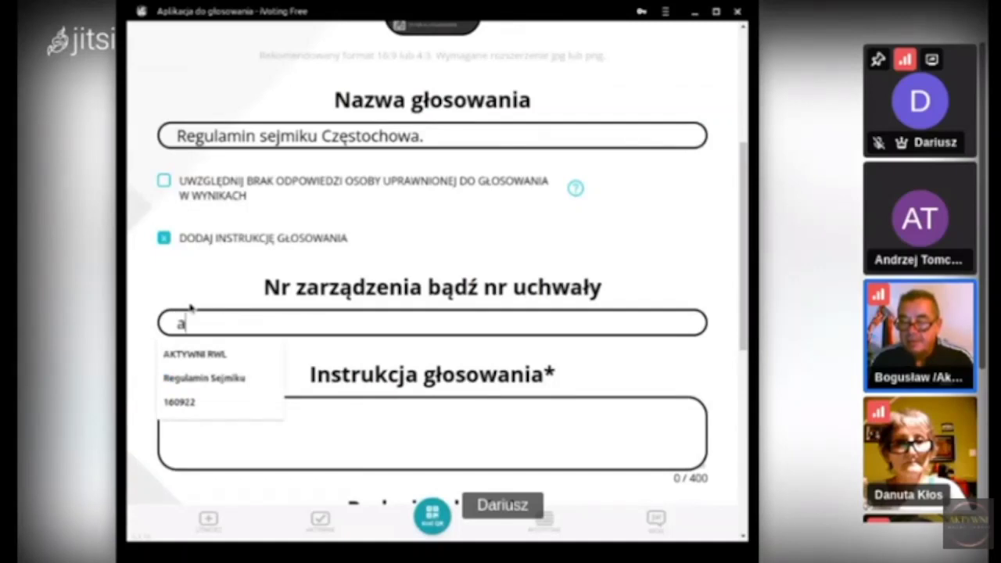
type("aa/")
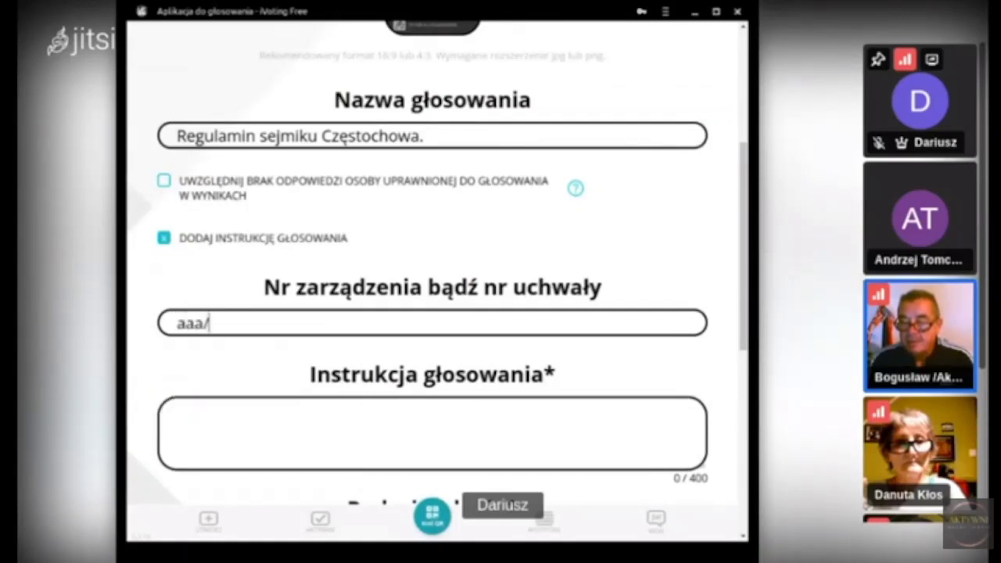
type("cc")
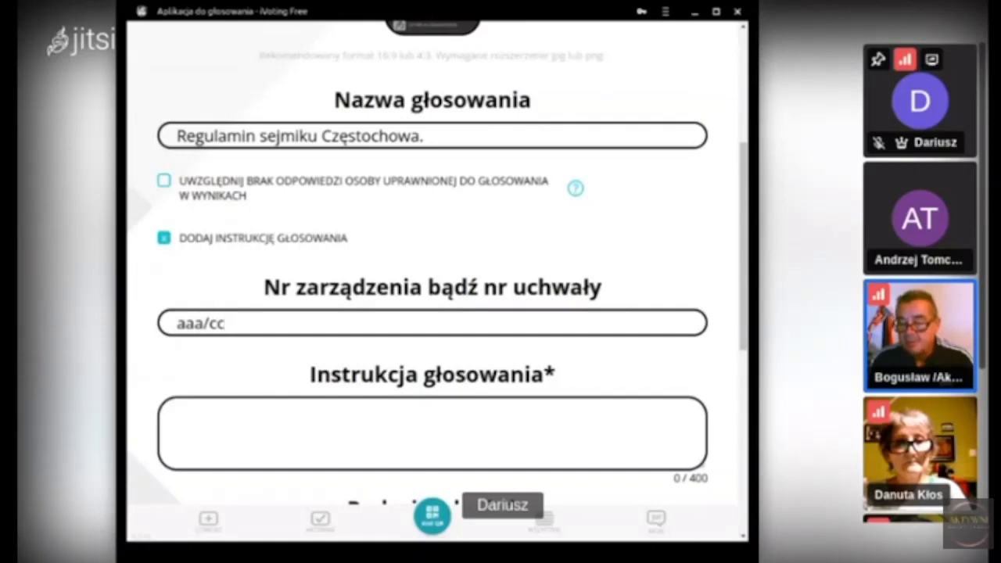
type("/")
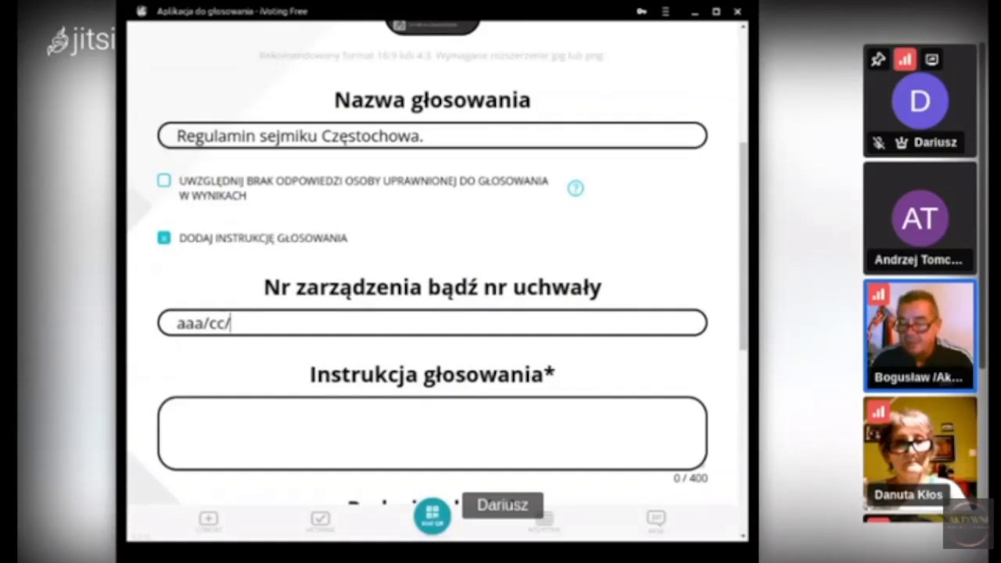
type("dddd")
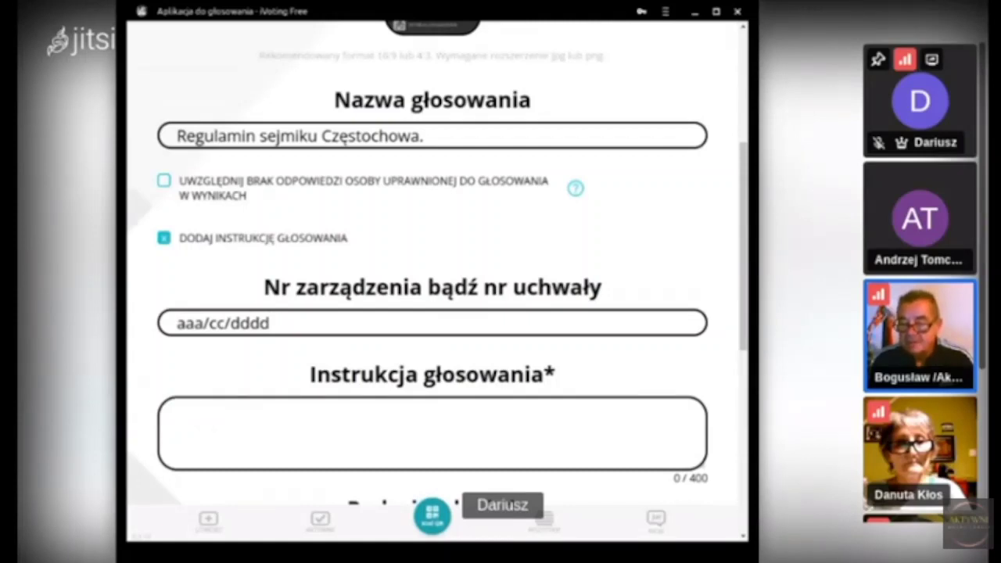
Step: Append "Sejmik Częstochowa" to the order or resolution number, after "aaa/cc/dddd"
left_click(209, 422)
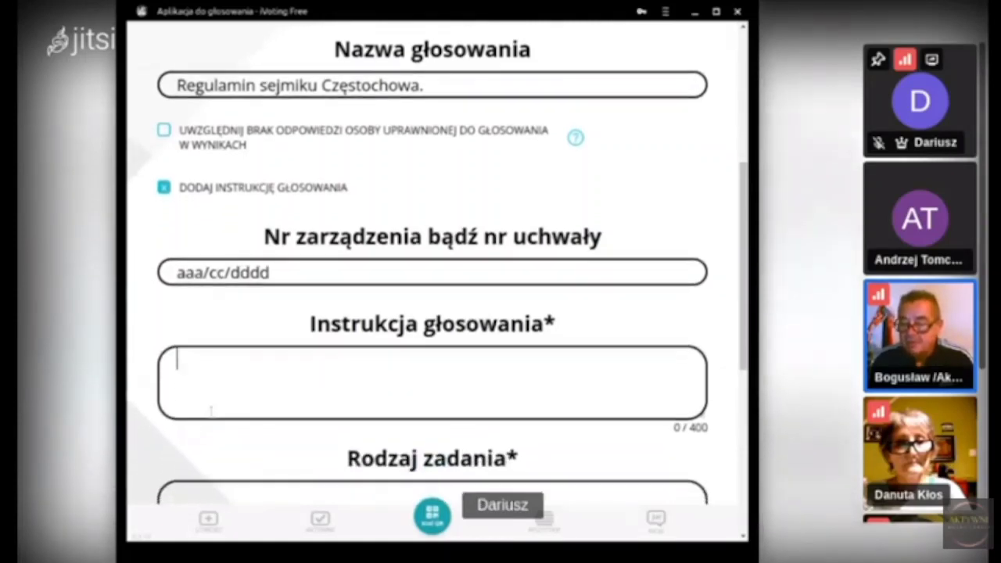
scroll(211, 410, "down", 2)
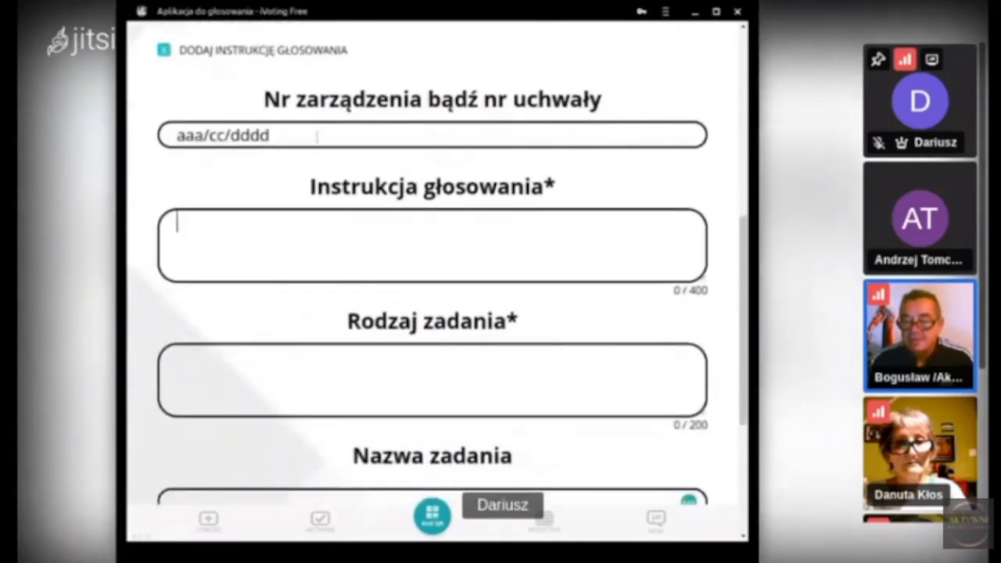
left_click(316, 136)
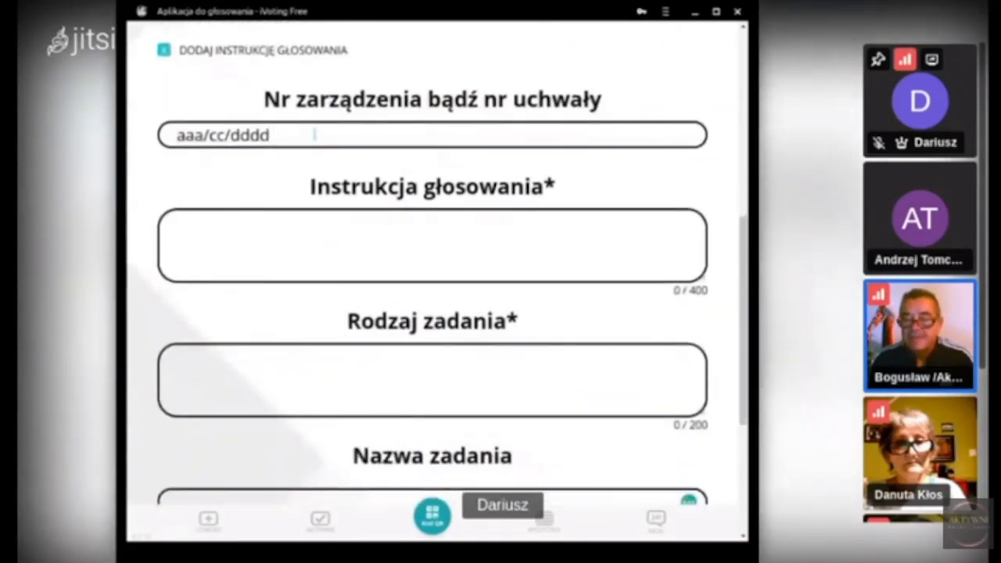
type("S")
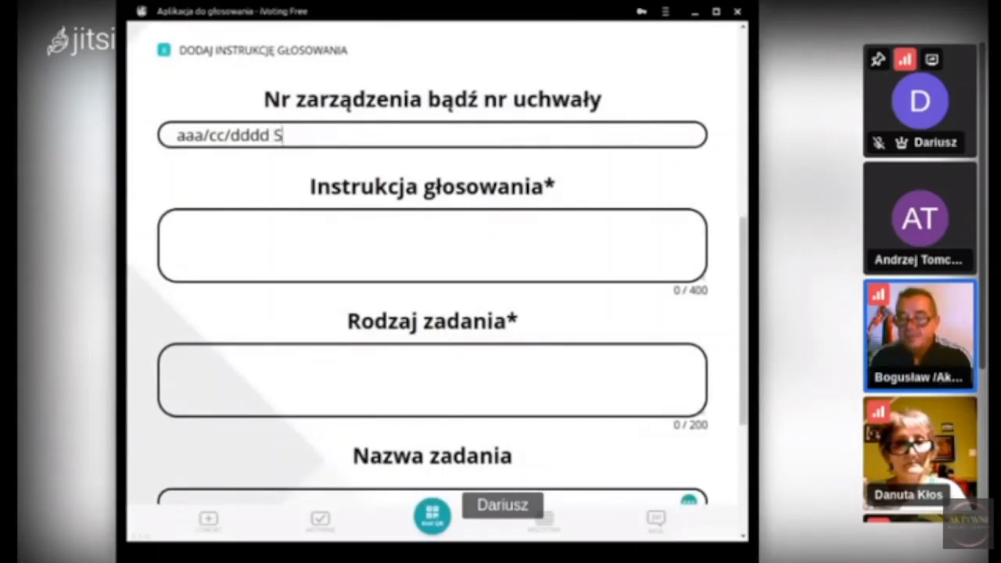
type("ejmi")
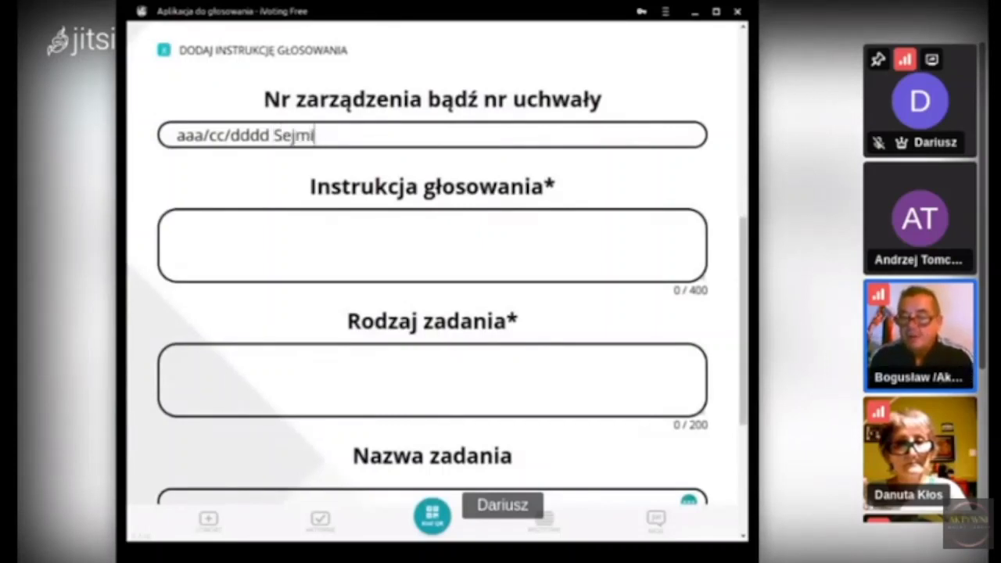
type("k C")
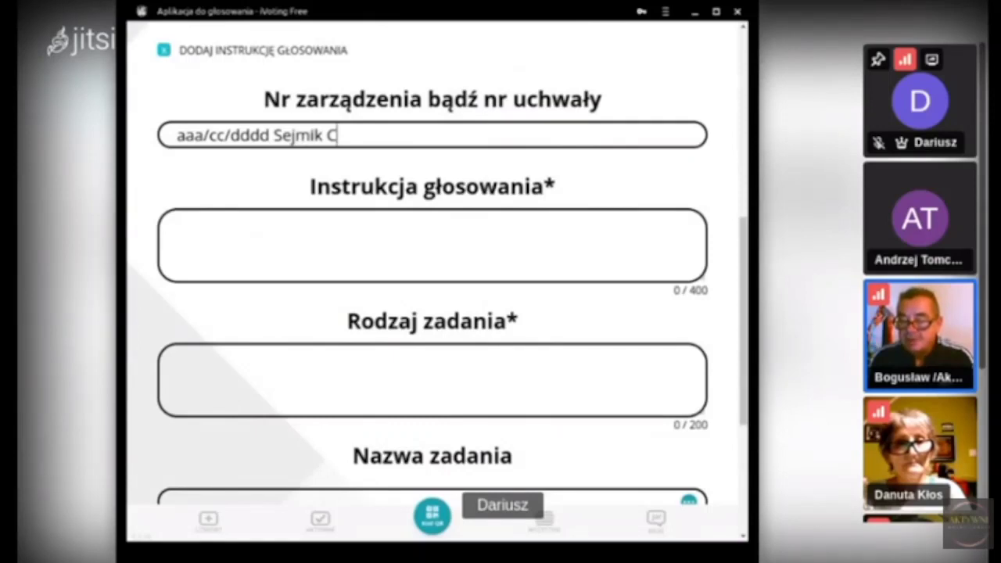
type("zęs")
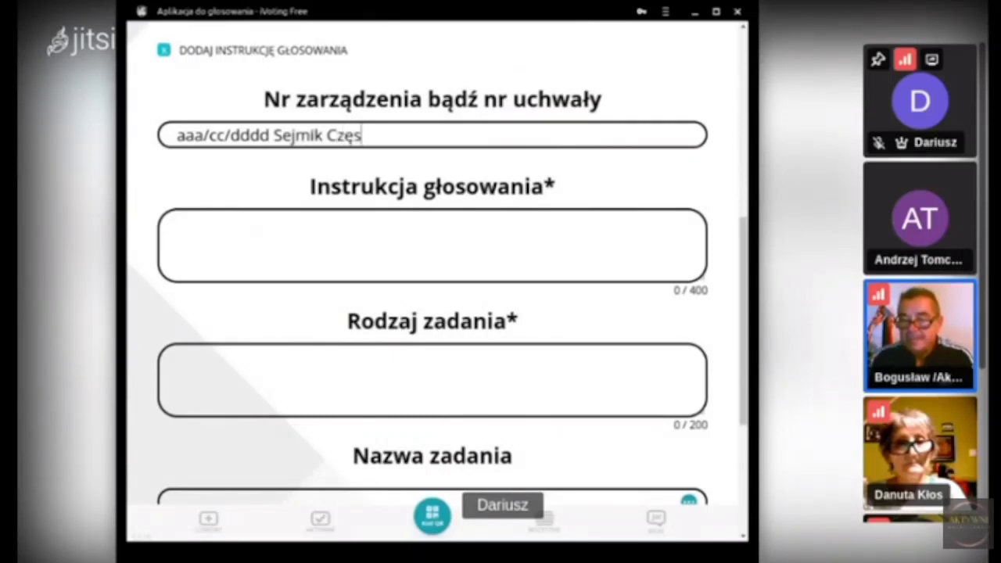
type("tocho")
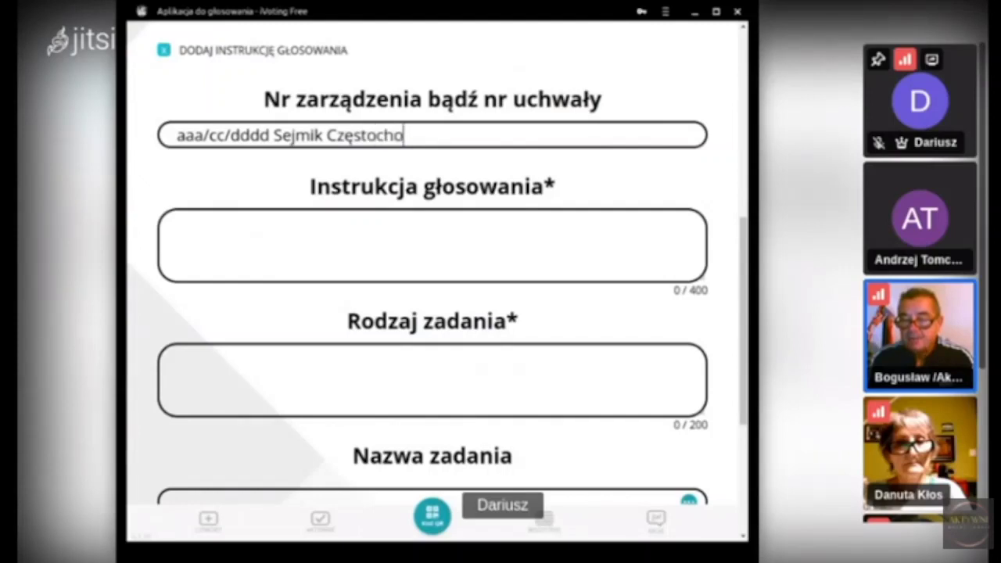
type("wa")
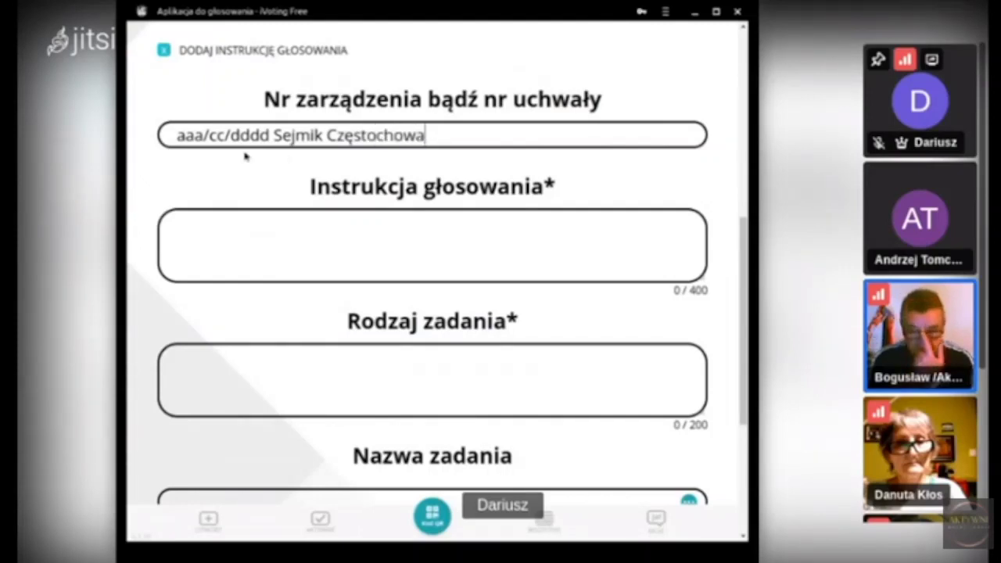
Step: Begin the text of the voting instruction with the word "Kliknij"
left_click(257, 227)
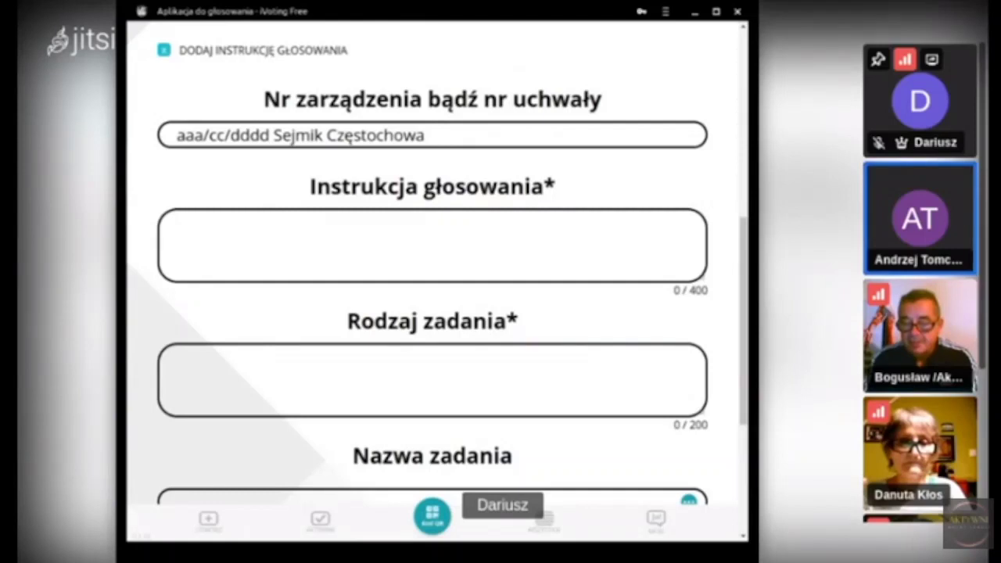
type("Kli")
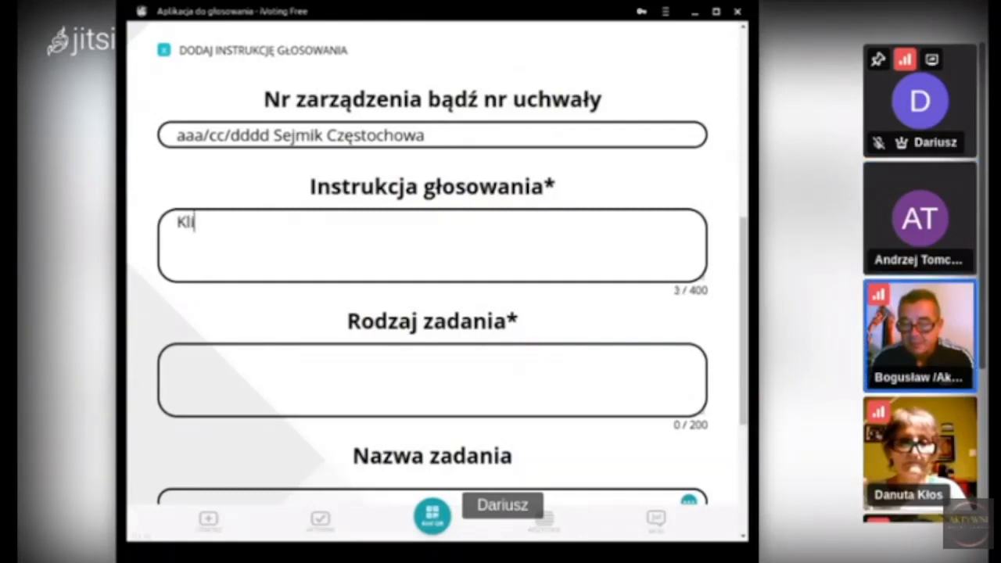
type("kn")
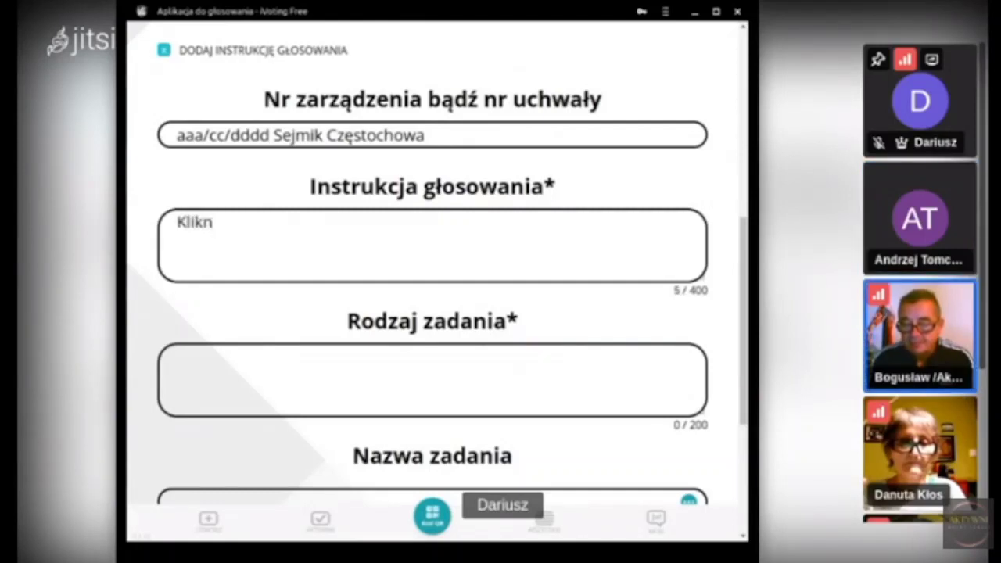
type("ij")
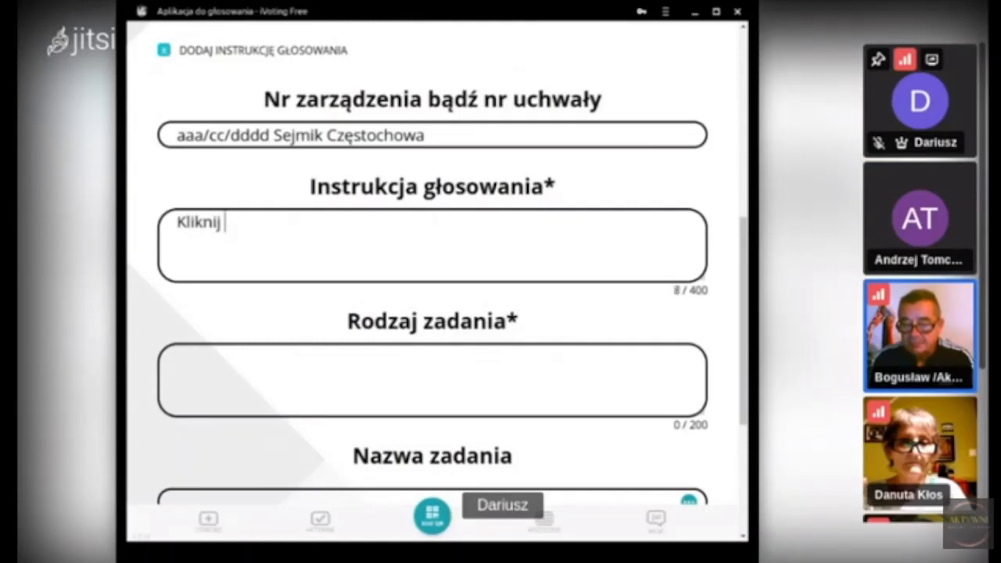
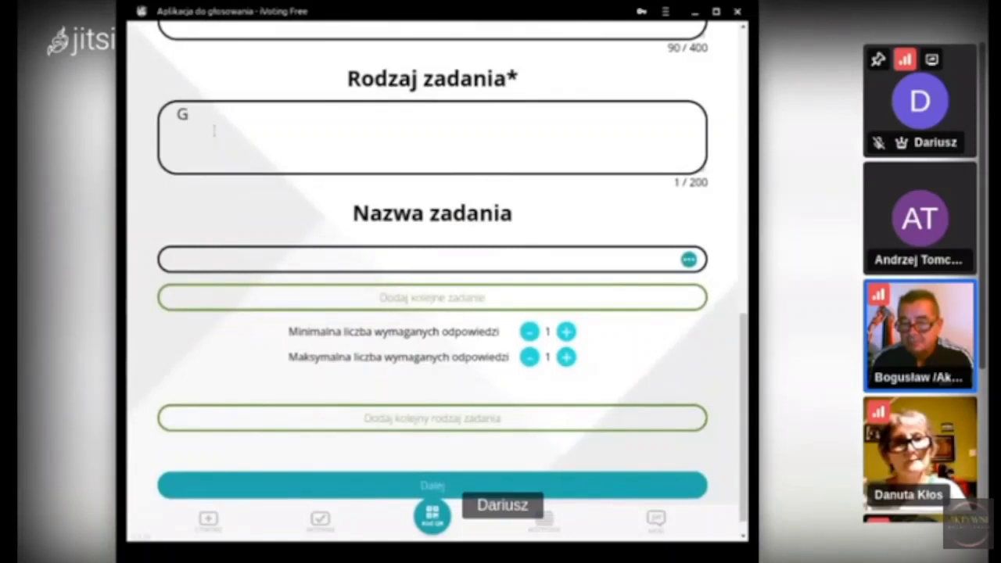
Step: Complete the task type description as "Głosowanie nad regulaminem sejmiku Częstochowa."
type("łosowanie ")
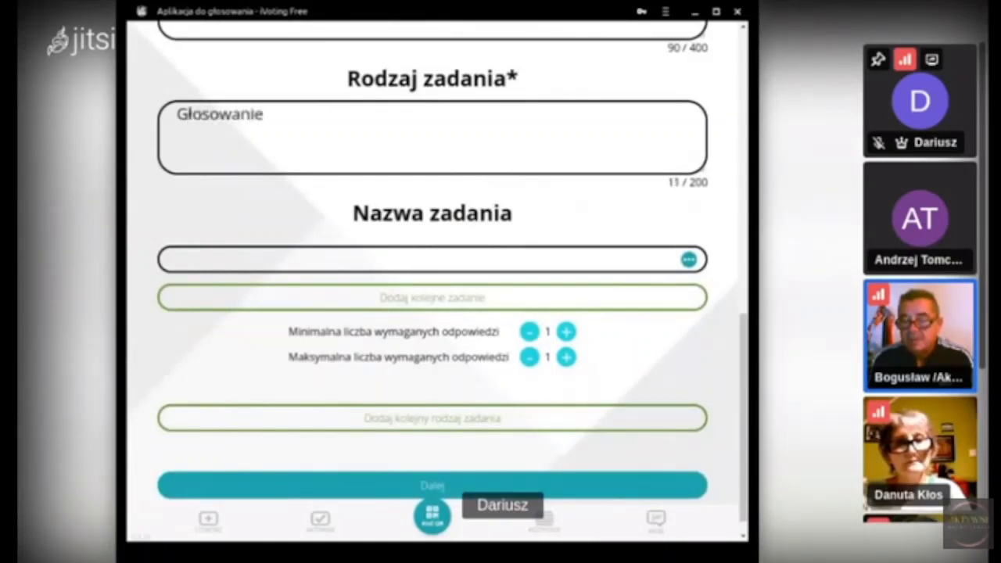
type("na ")
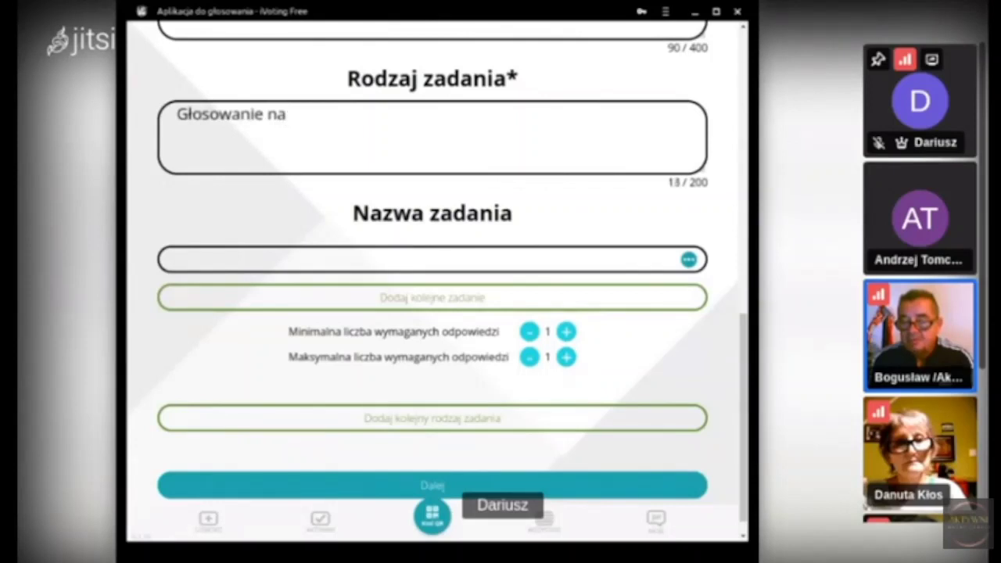
type("d re")
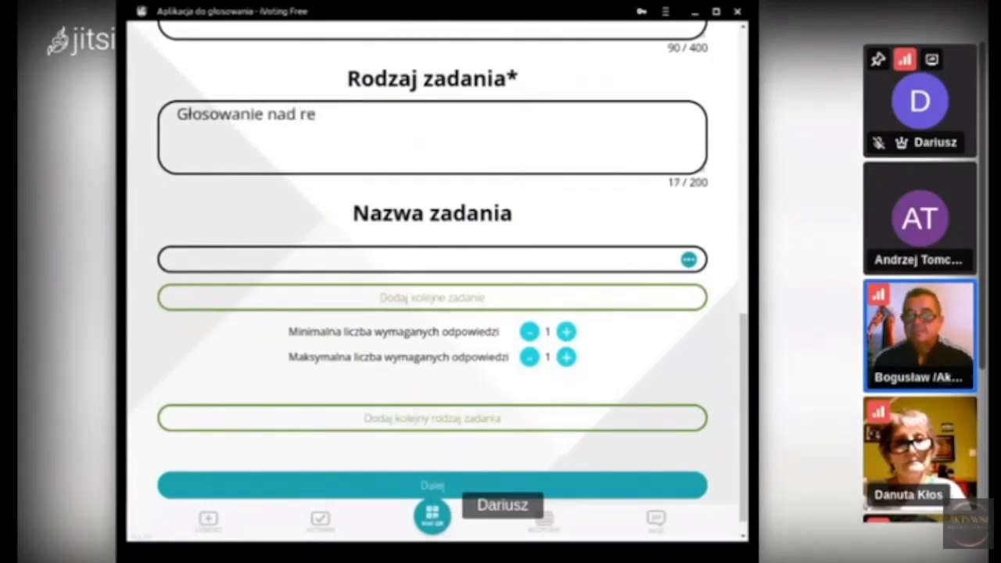
type("gul")
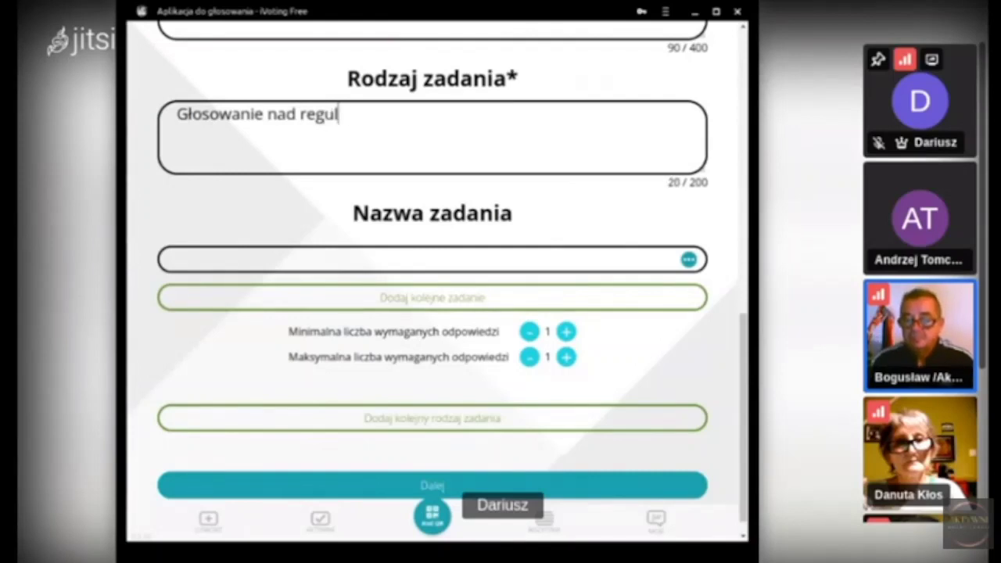
type("amine")
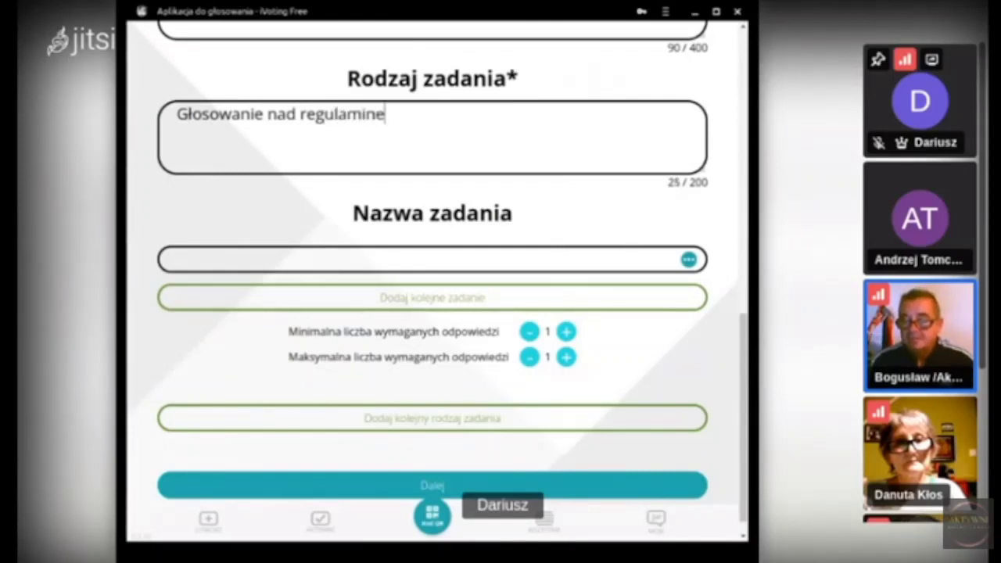
type("m s")
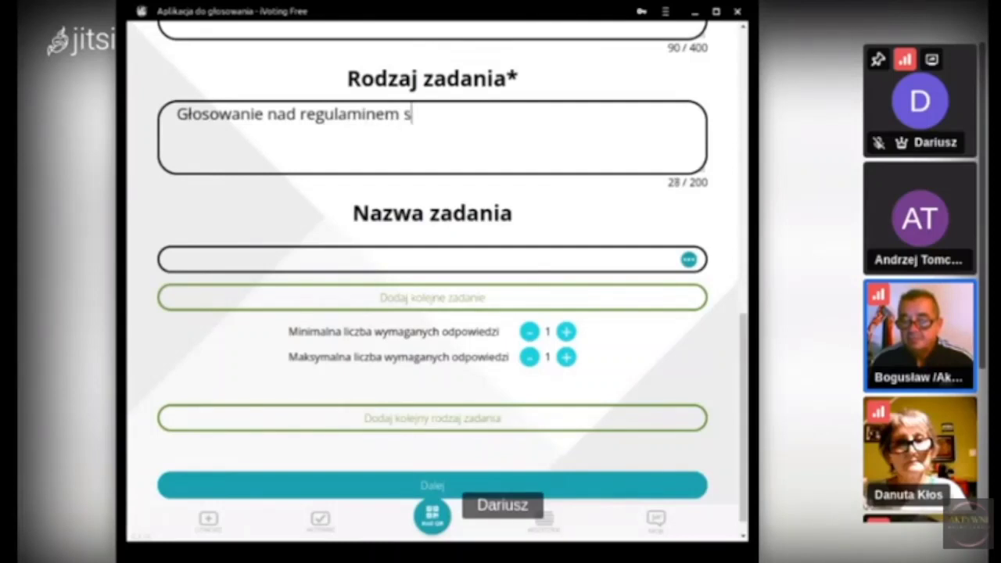
type("ejm")
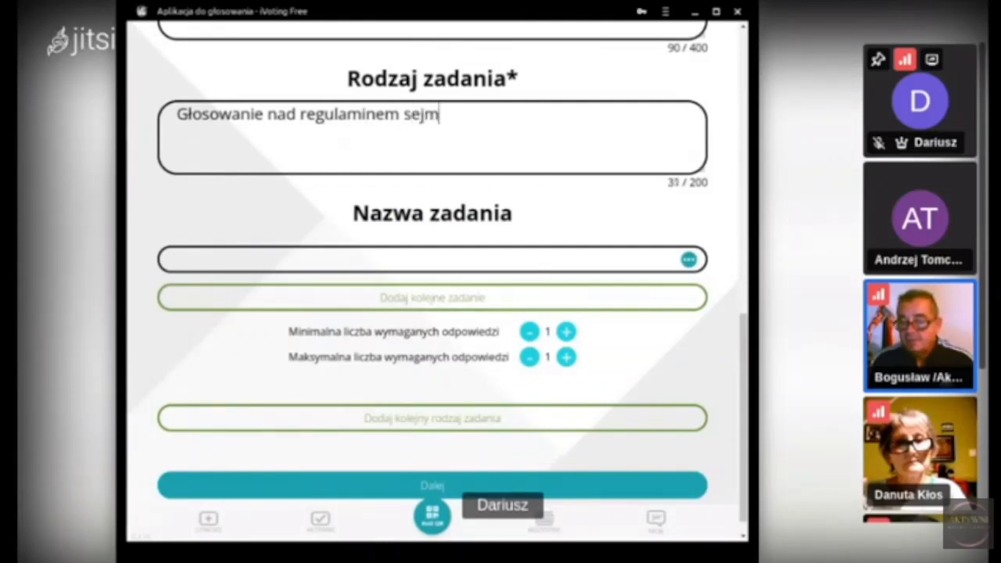
type("iku ")
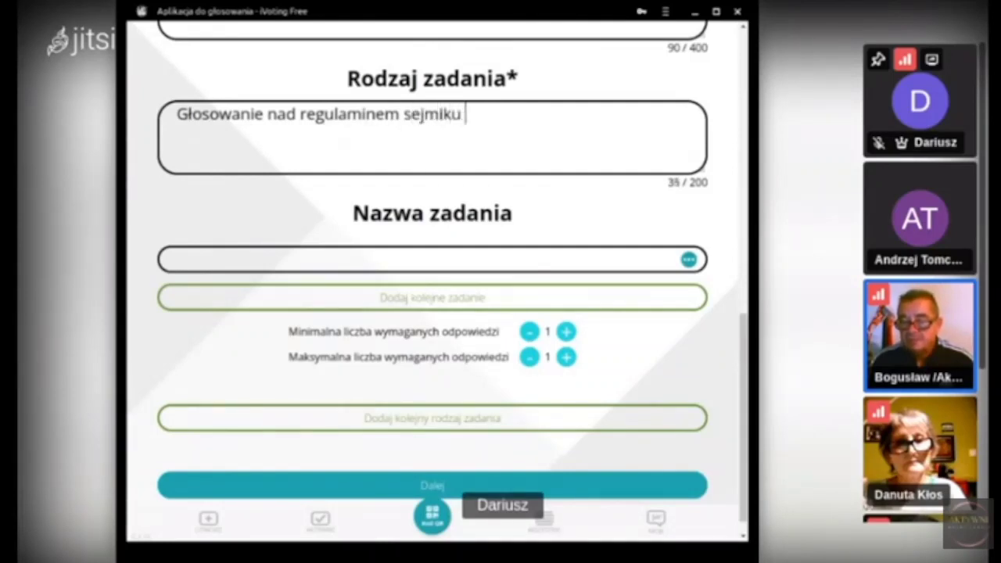
type("Częst")
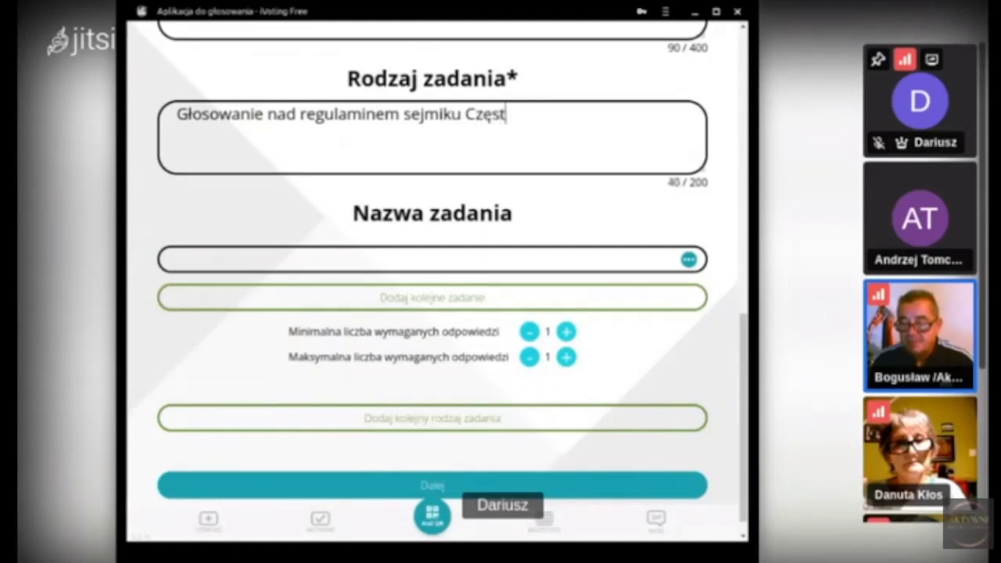
type("och")
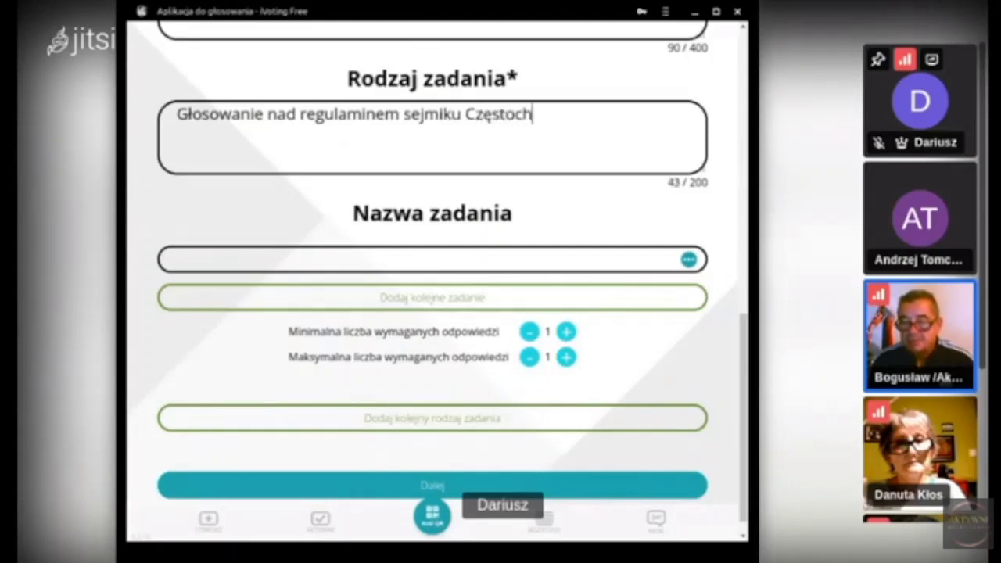
type("owa")
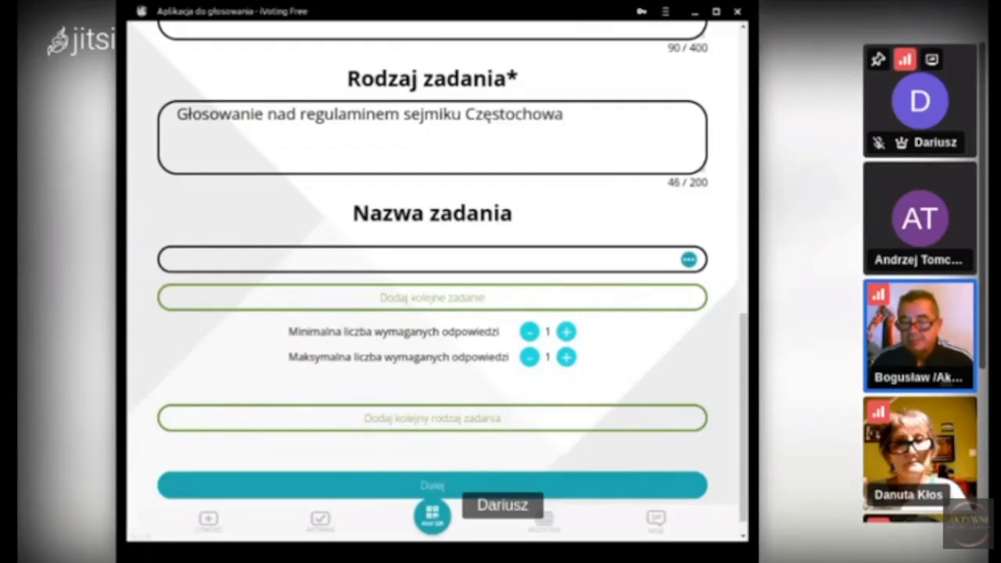
type(".")
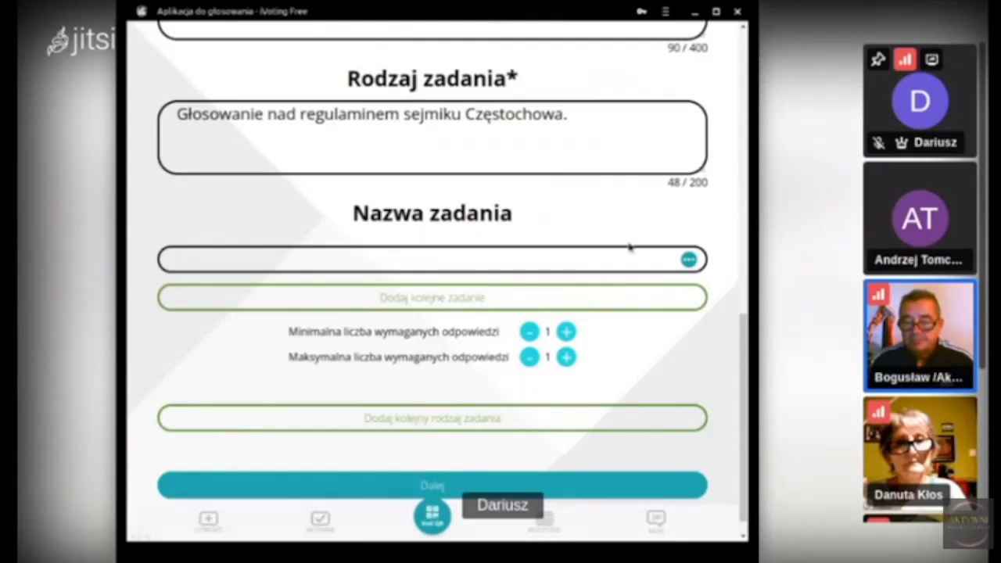
Step: Open the additional details of the task and paste the cryptpad.fr pad address as its project link
scroll(630, 247, "down", 1)
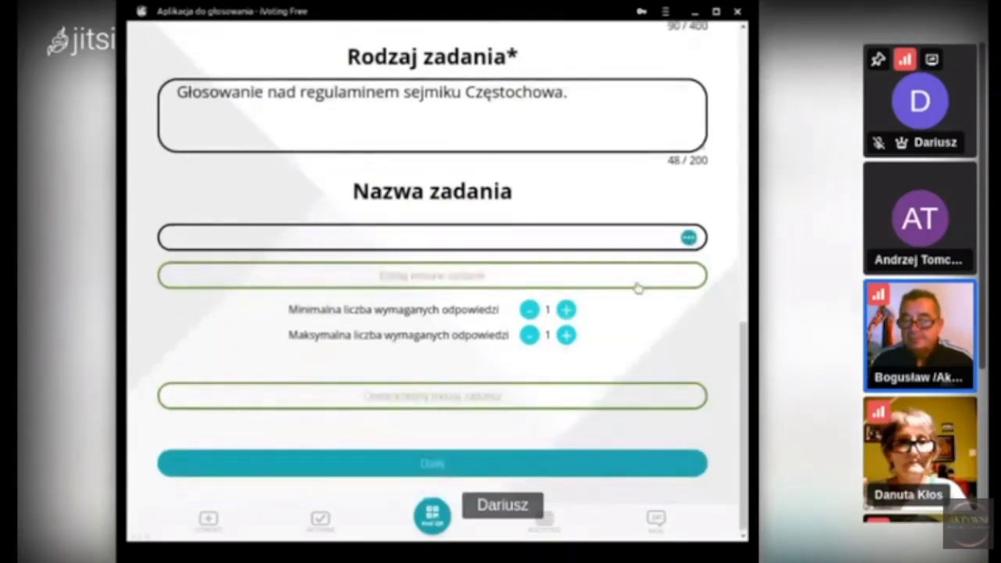
left_click(688, 238)
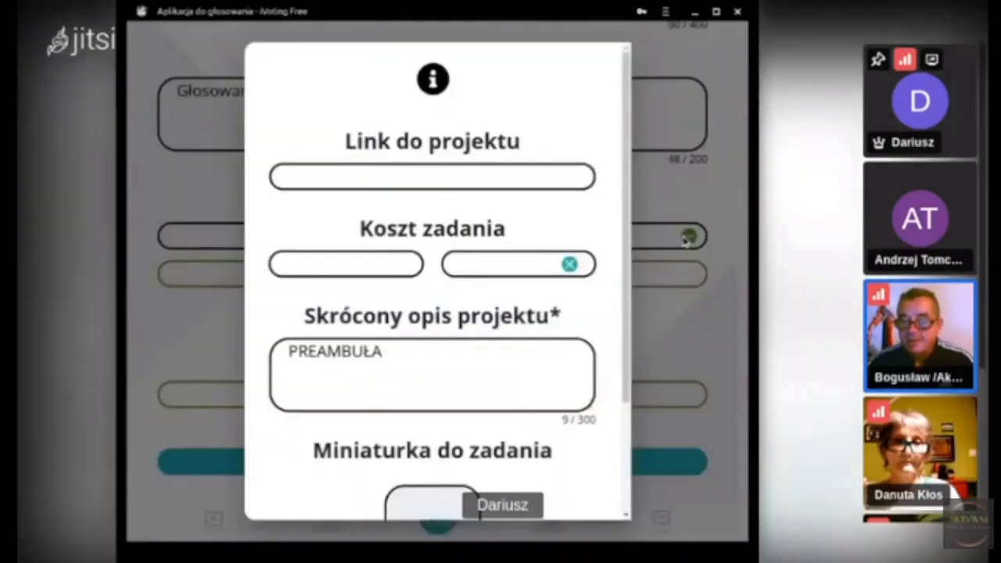
left_click(357, 175)
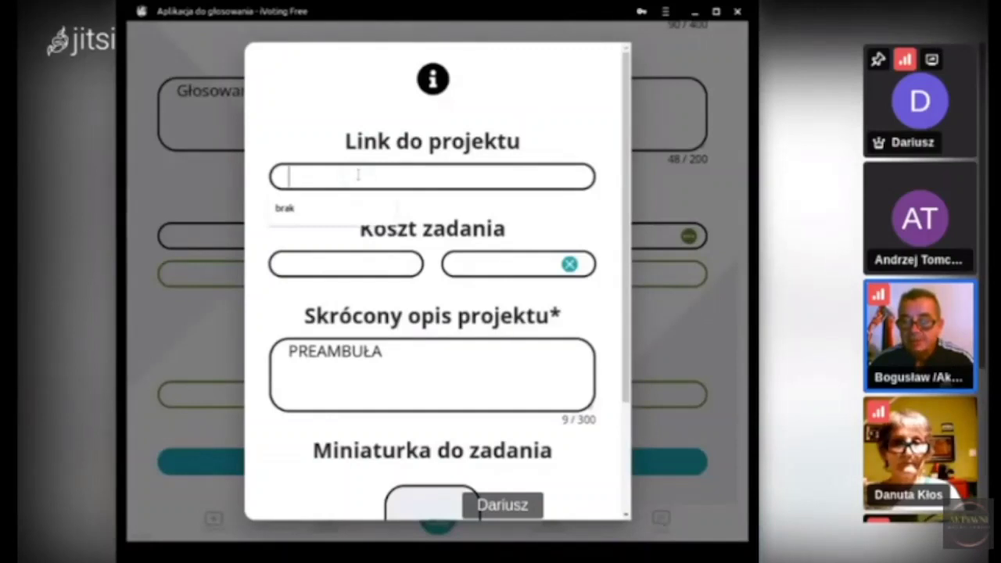
key("ctrl+v")
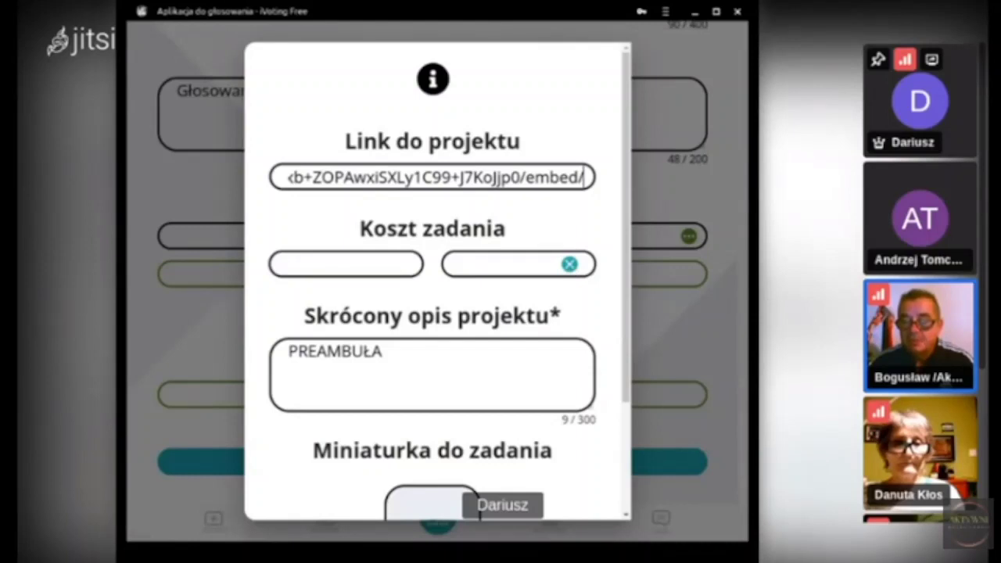
left_click(502, 341)
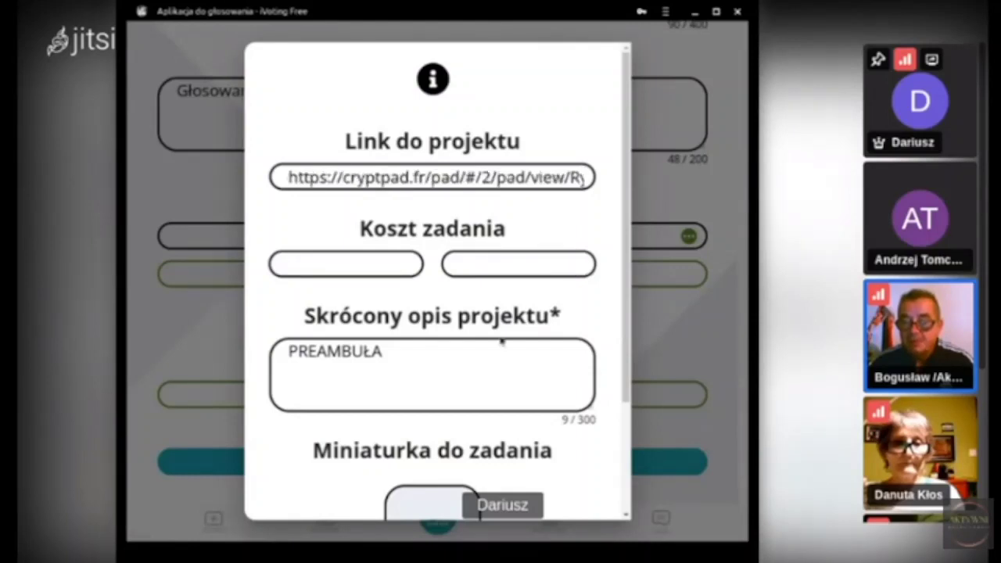
Step: Clear the text from the task's short project description and keep that field active for entry
left_click(400, 352)
key("BackSpace")
key("BackSpace")
key("BackSpace")
key("BackSpace")
key("BackSpace")
key("BackSpace")
key("BackSpace")
key("BackSpace")
key("BackSpace")
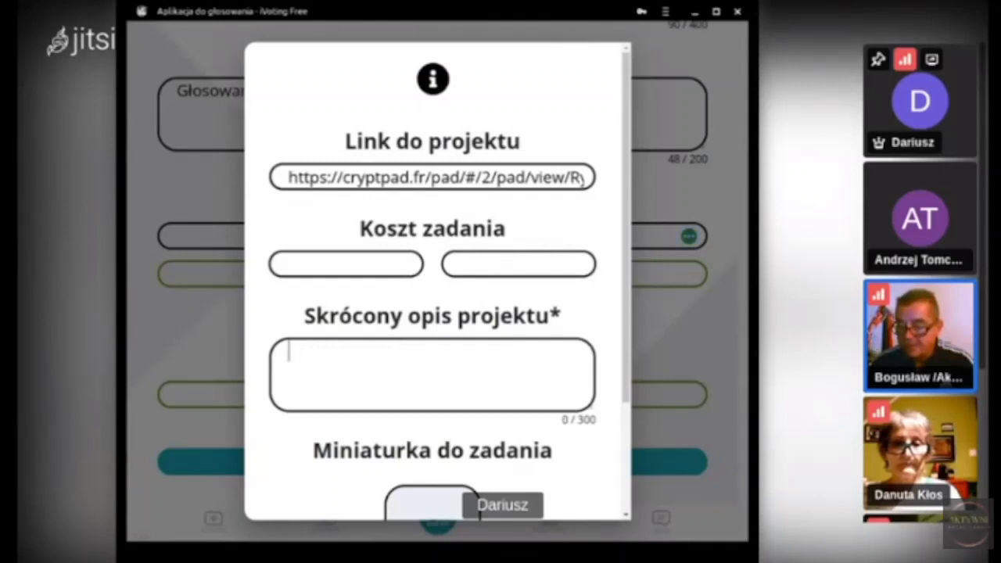
left_click(580, 267)
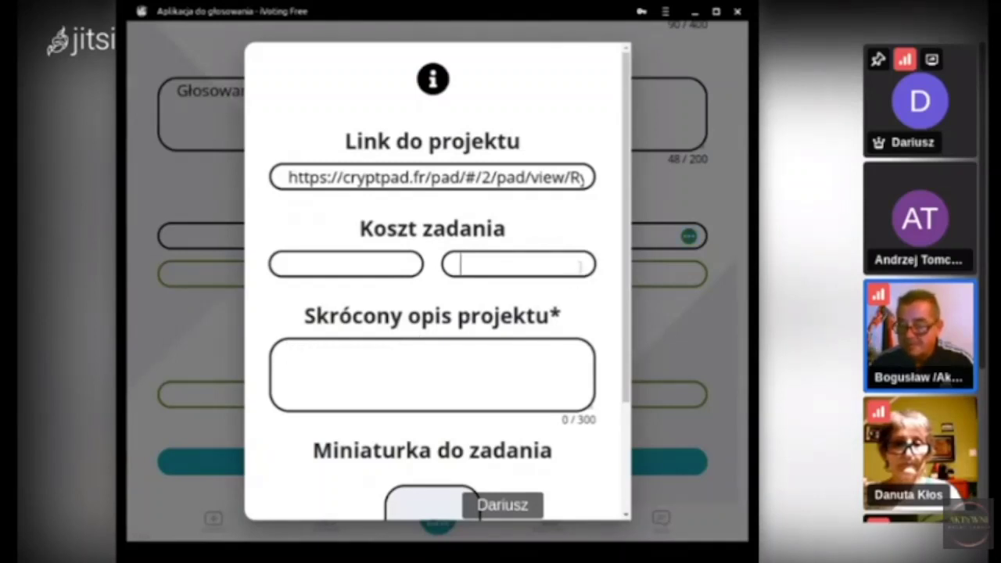
left_click(580, 267)
left_click(579, 266)
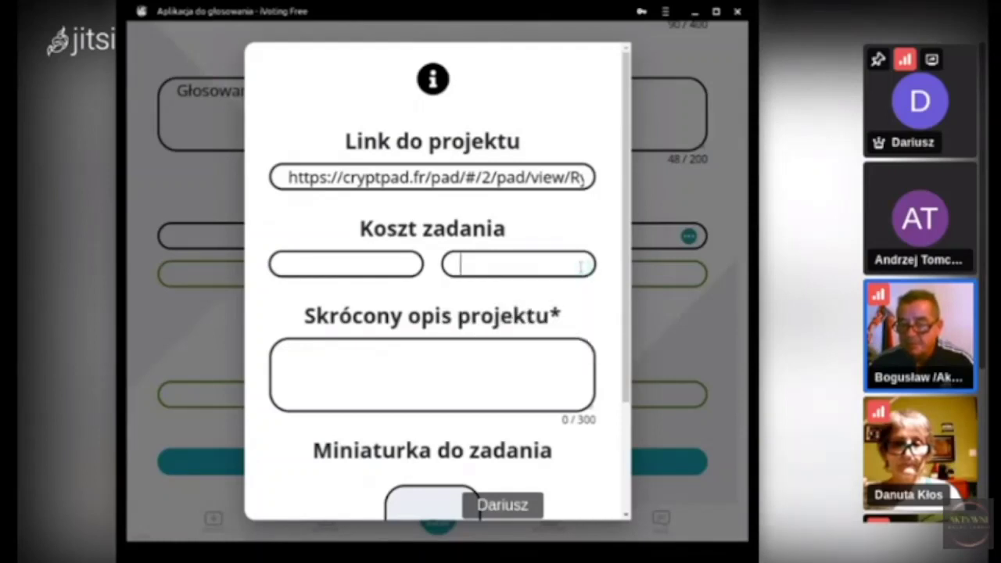
left_click(382, 357)
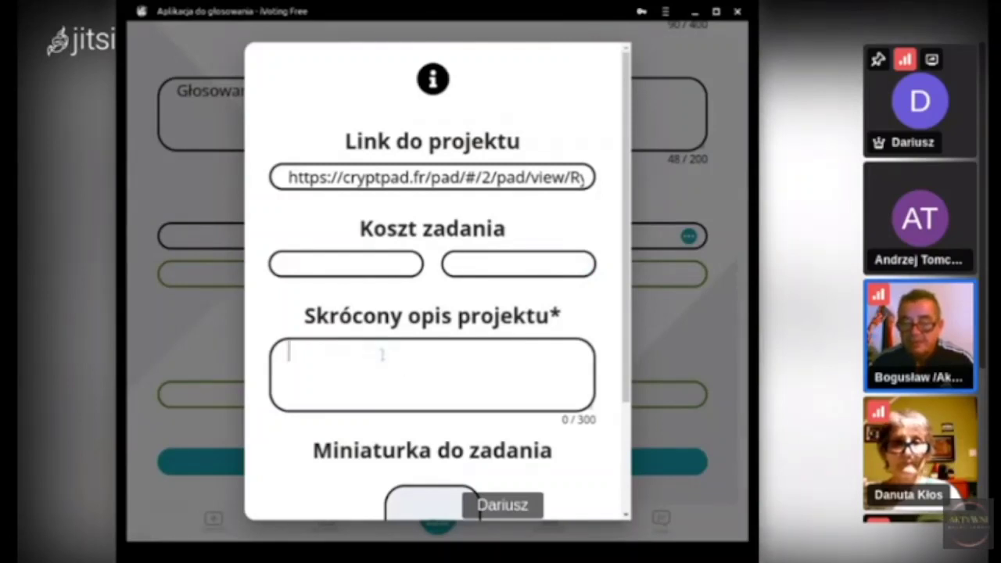
Step: Enter "Art. 4 Głosowania Tryb 1" as the first task's short project description, attach the art. 4 thumbnail image and confirm the details
type("Art")
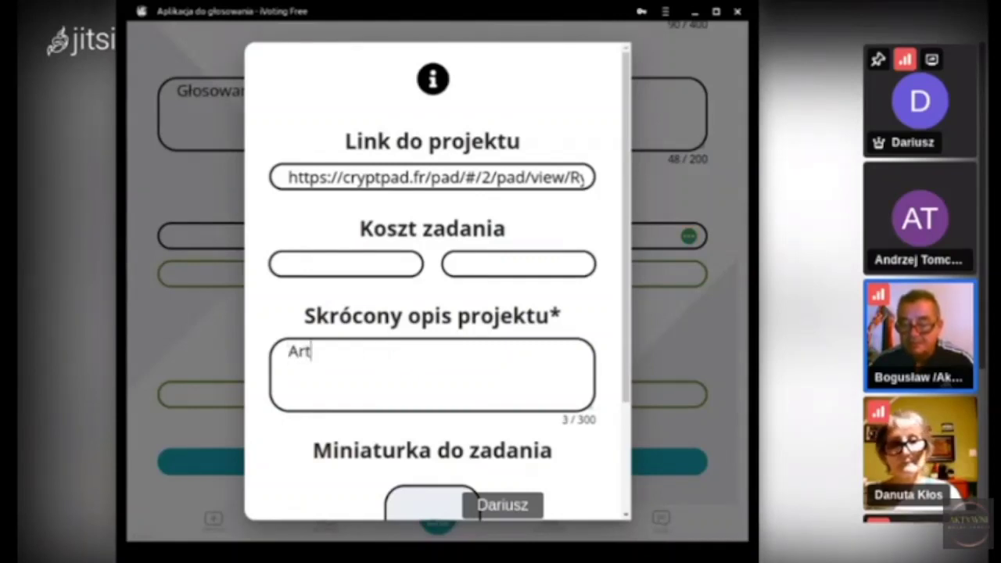
type(". ")
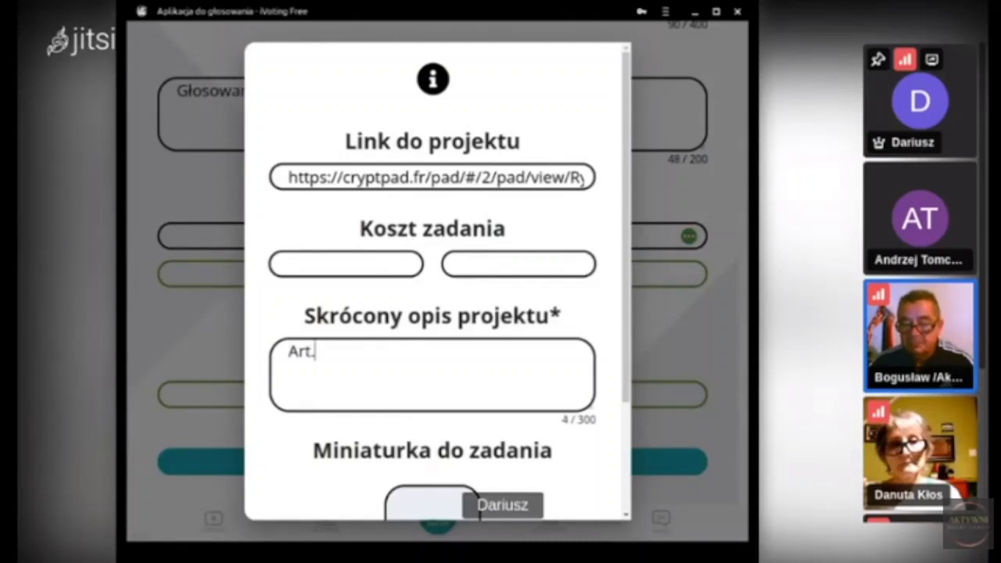
type("4")
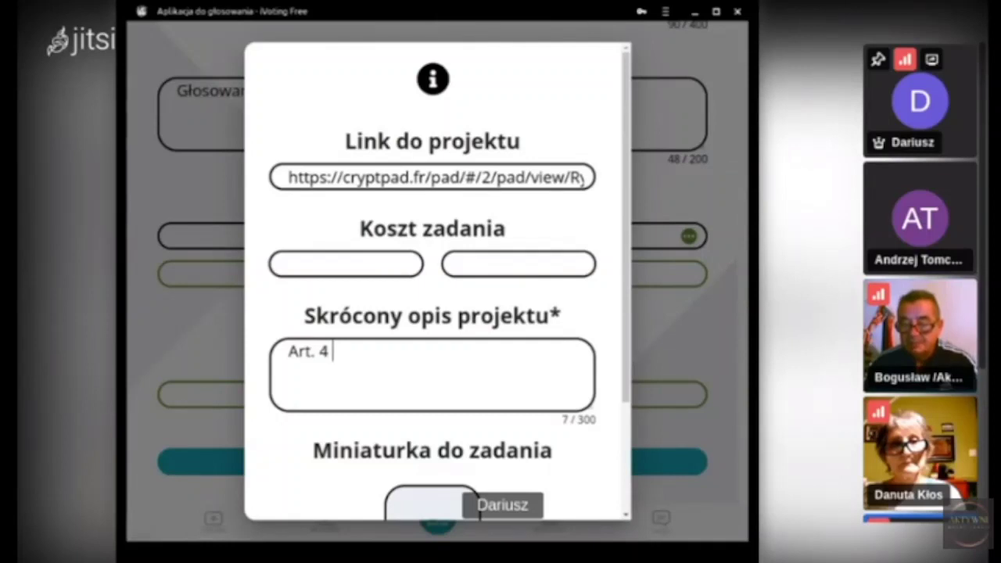
type("G")
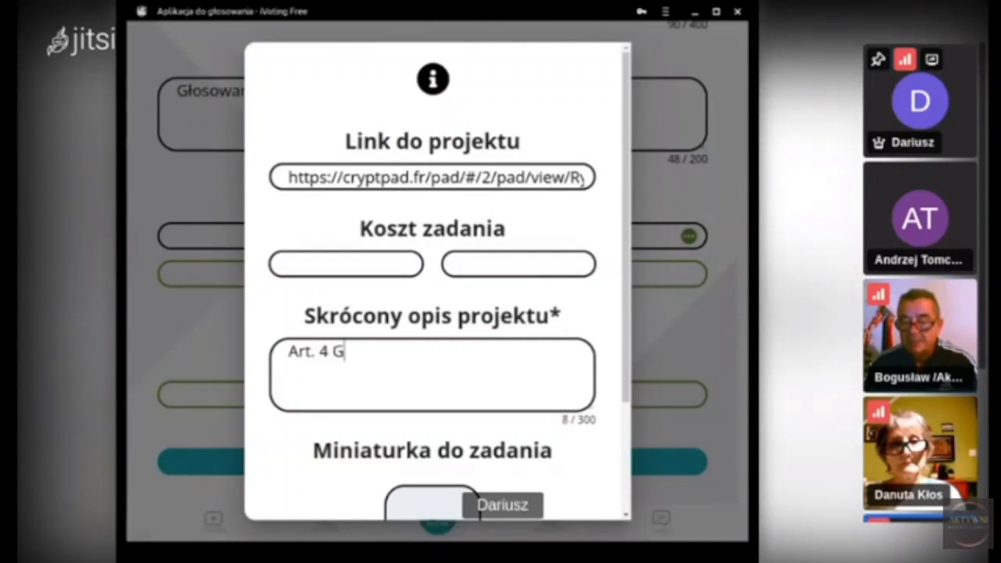
type("łoso")
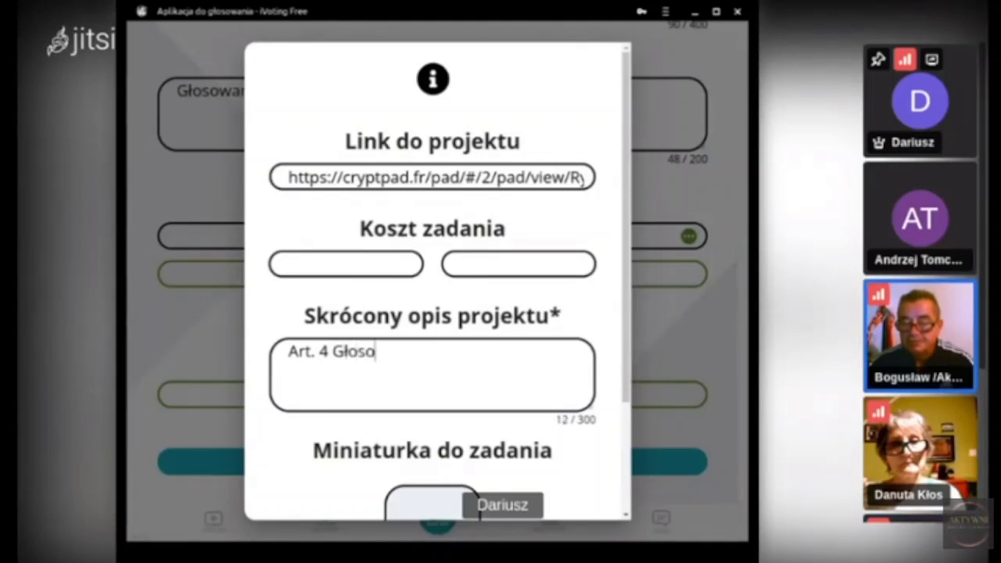
type("wania ")
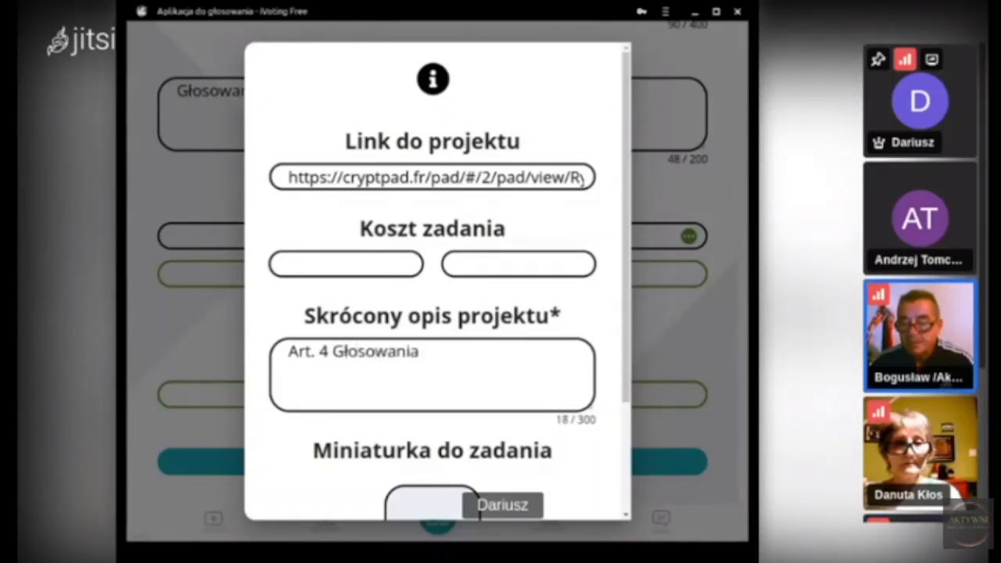
type("t")
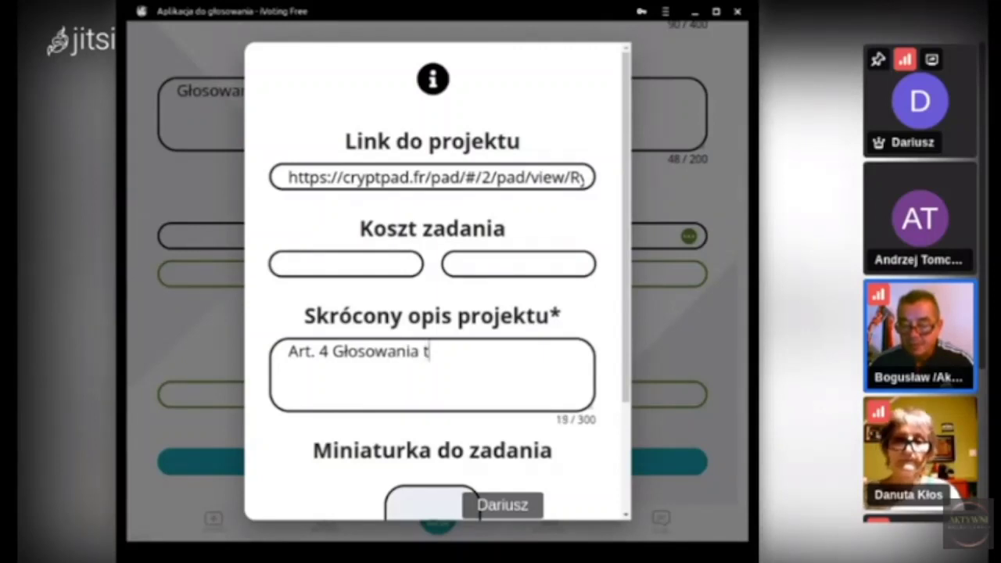
key("BackSpace")
type("T")
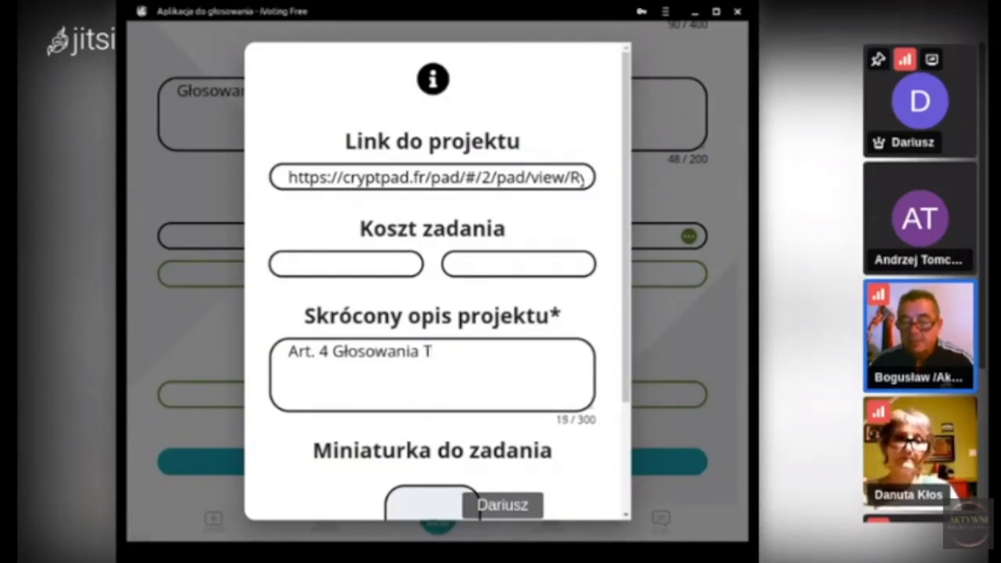
type("ryb 1")
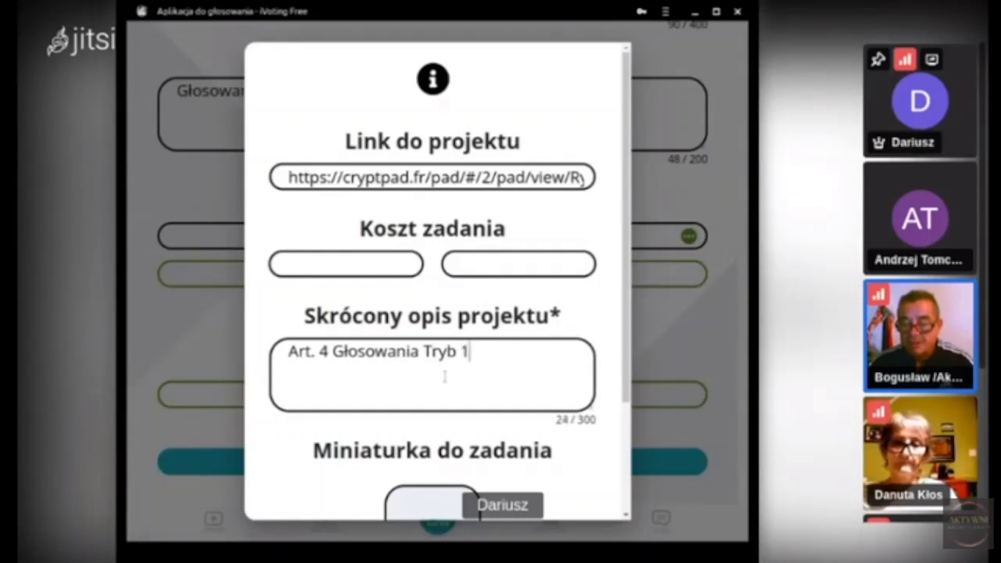
scroll(497, 391, "down", 3)
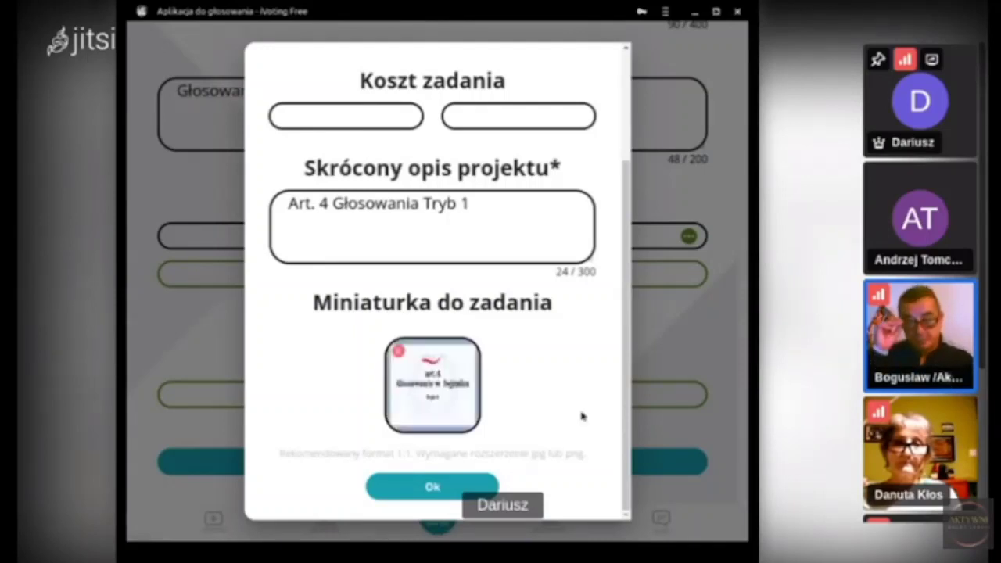
left_click(444, 488)
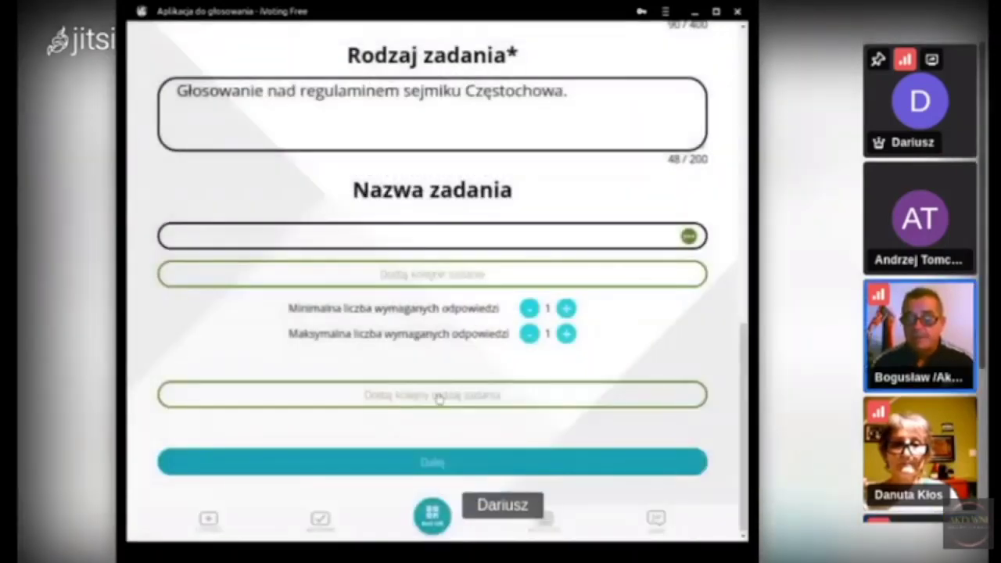
Step: Name the first task "Jestem za przyjęciem - TAK"
left_click(217, 234)
type("Jeste")
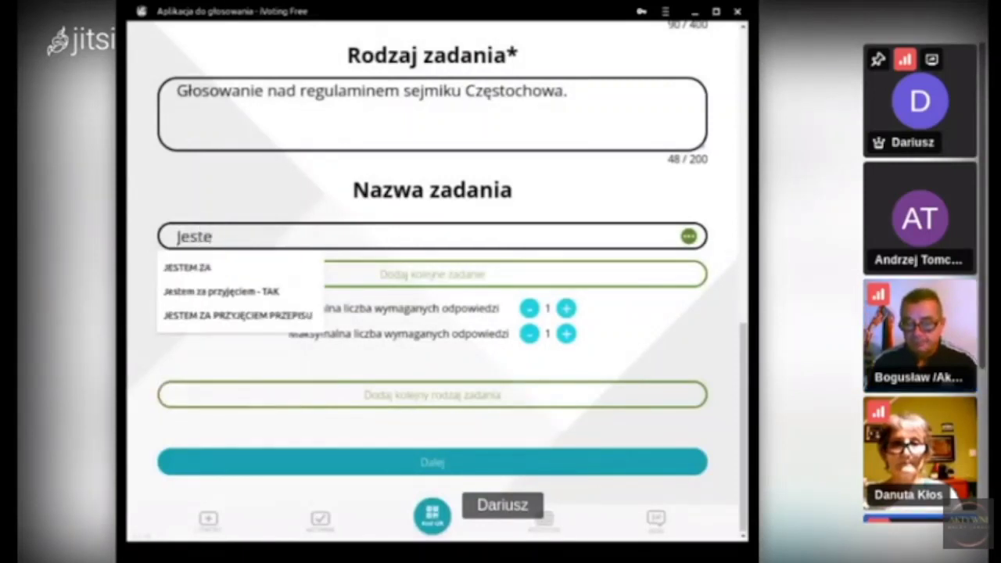
type("m za przyjęciem - TAK")
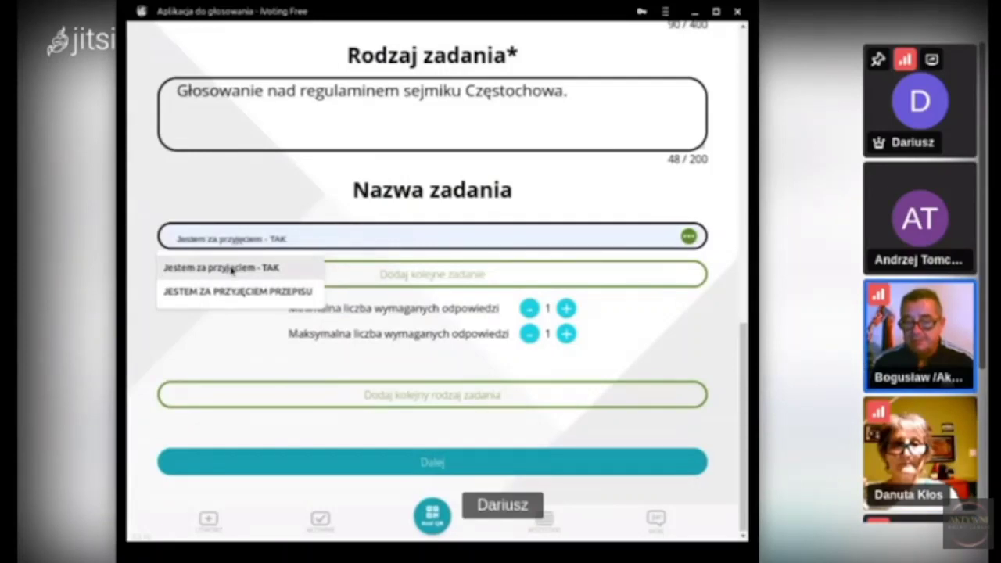
left_click(232, 268)
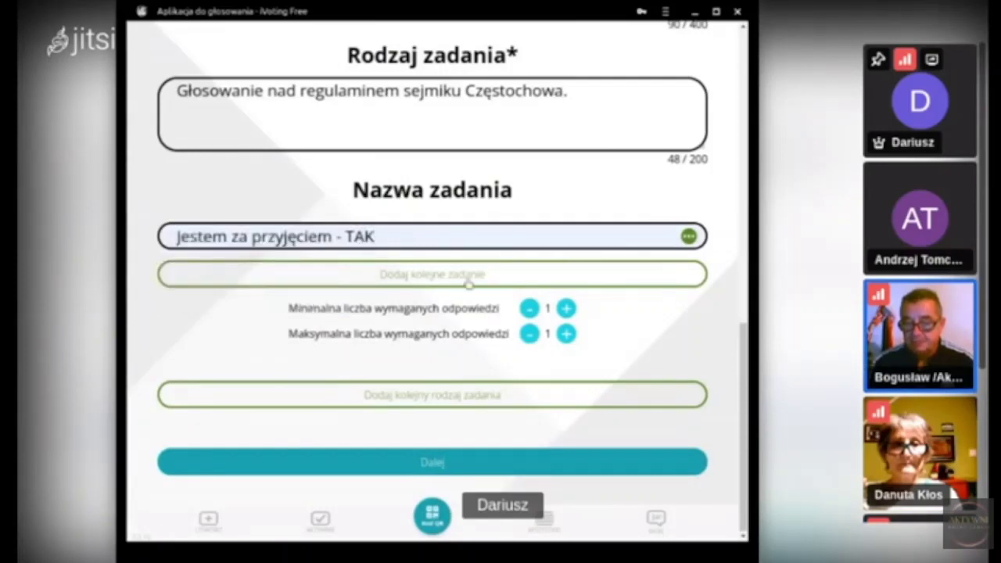
Step: Add a second task, paste the cryptpad.fr pad address as its project link and clear its PLN cost currency
left_click(441, 275)
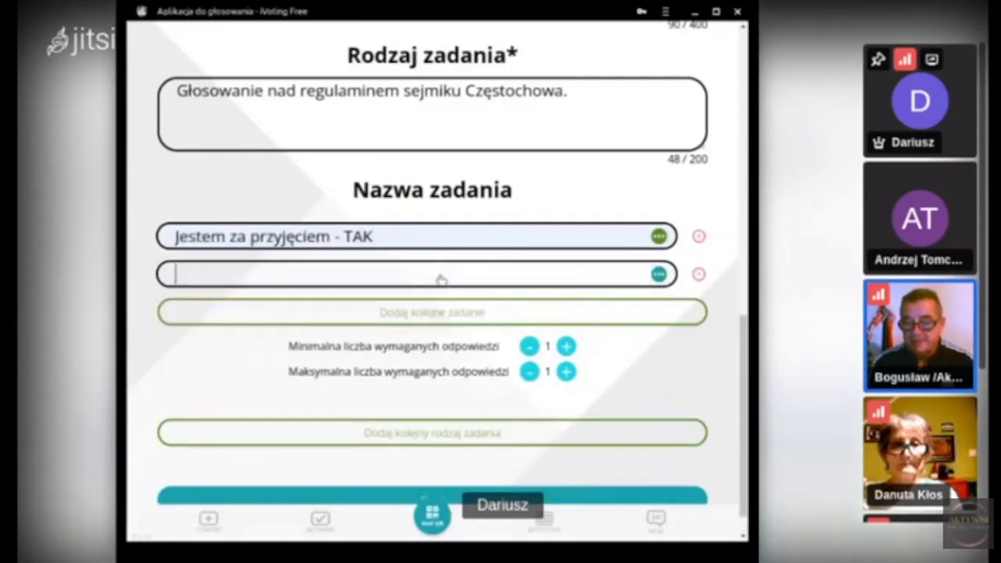
left_click(659, 275)
left_click(454, 176)
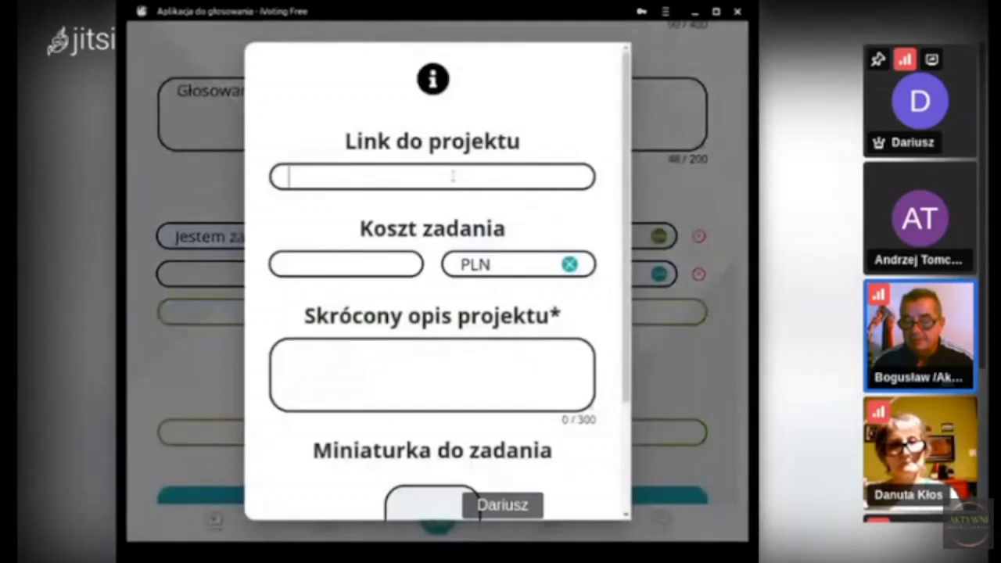
key("ctrl+v")
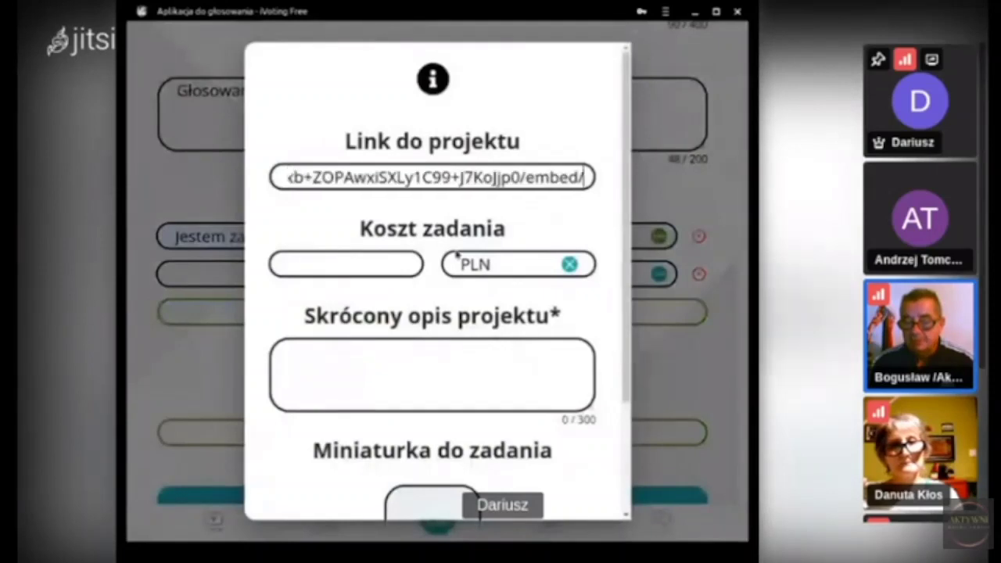
left_click(570, 266)
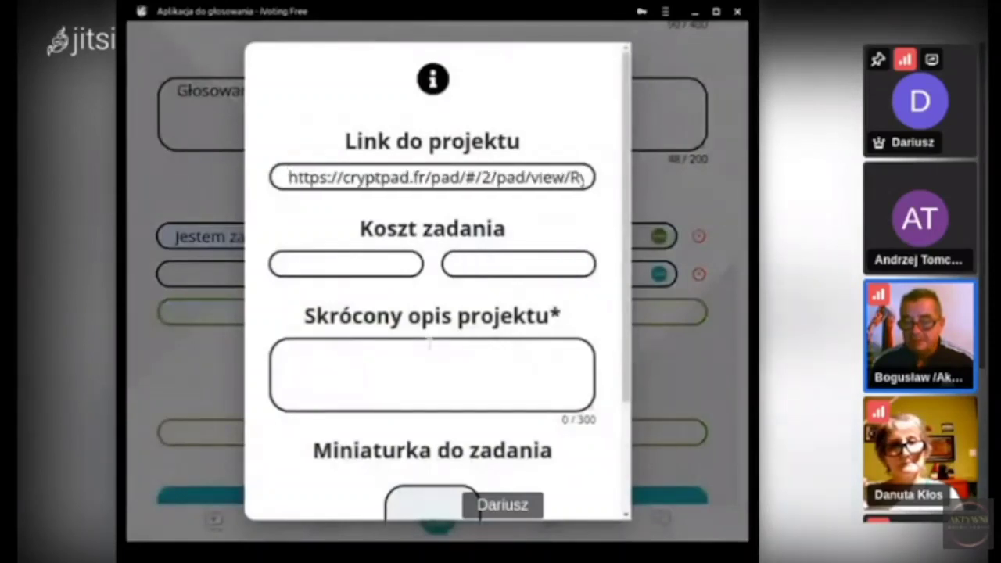
Step: Enter "Art. 4 Głosowania Tryb 1" as the second task's short description, attach the art. 4 thumbnail image and confirm the details
left_click(397, 360)
type("Art")
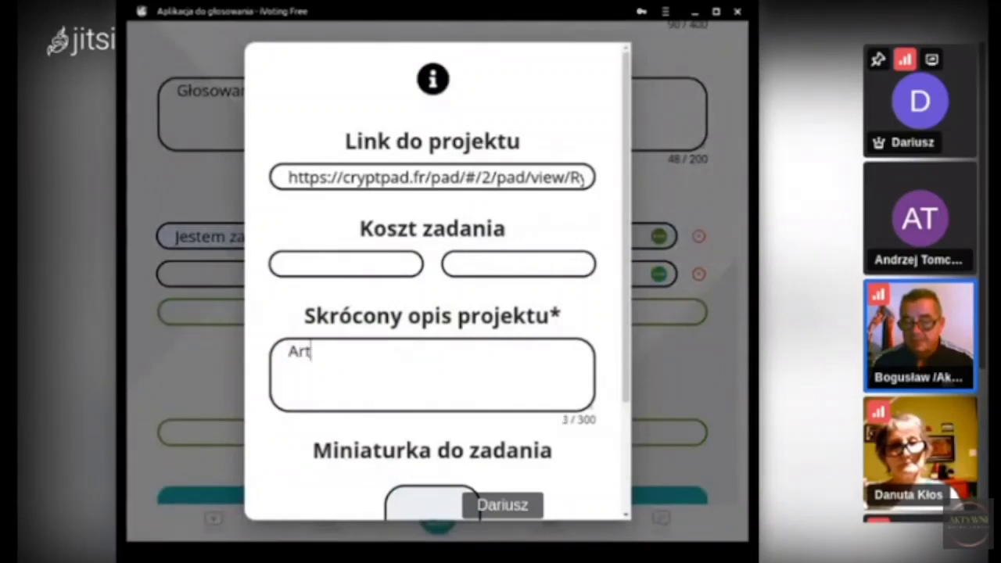
type(". 4")
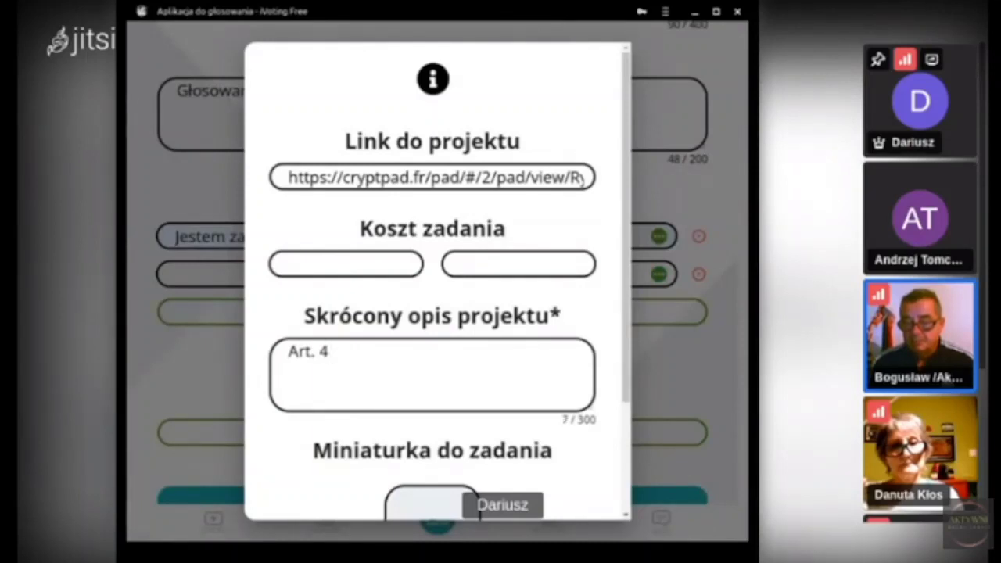
type(" Głosow")
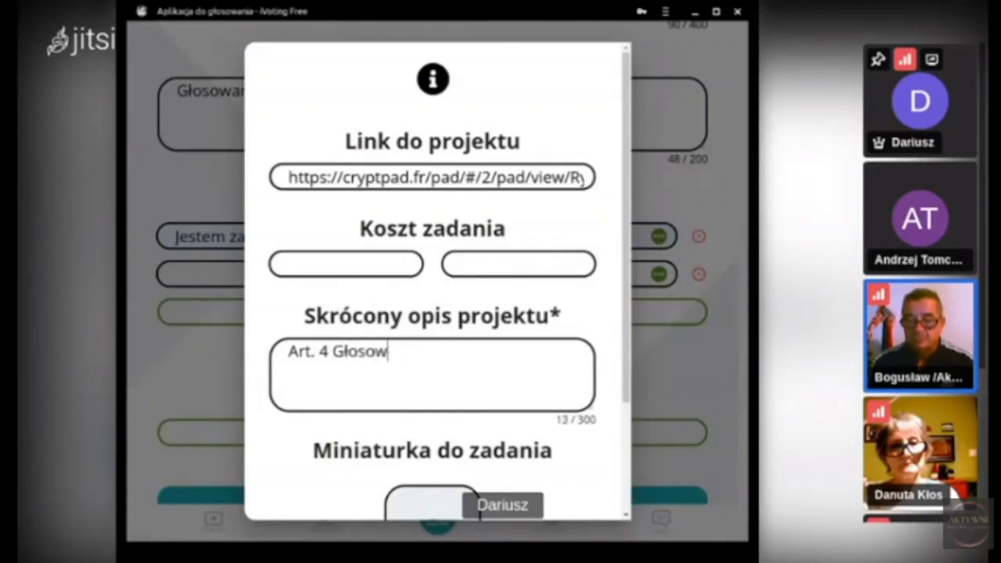
type("ania")
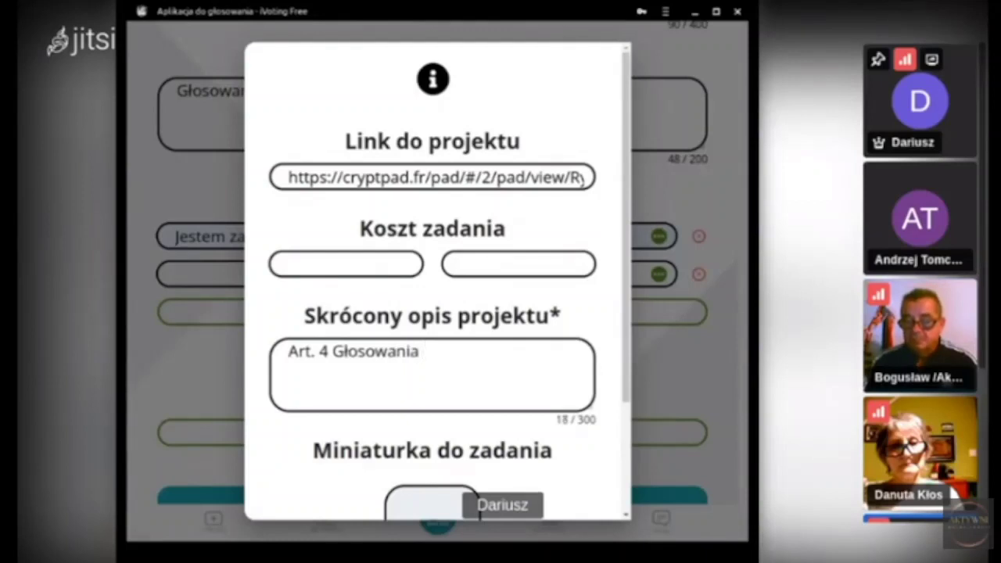
type("Tryb ")
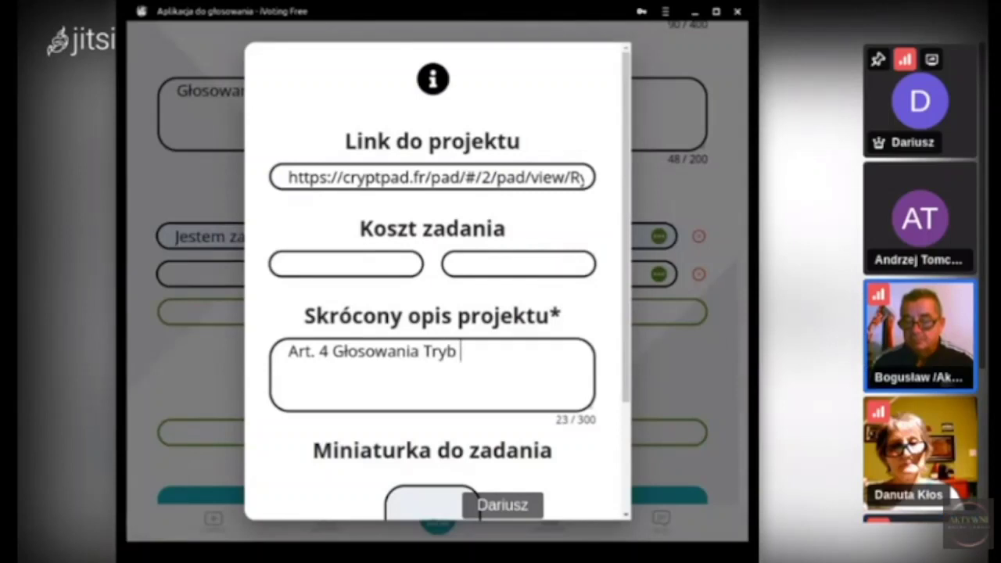
type("1")
scroll(400, 360, "down", 2)
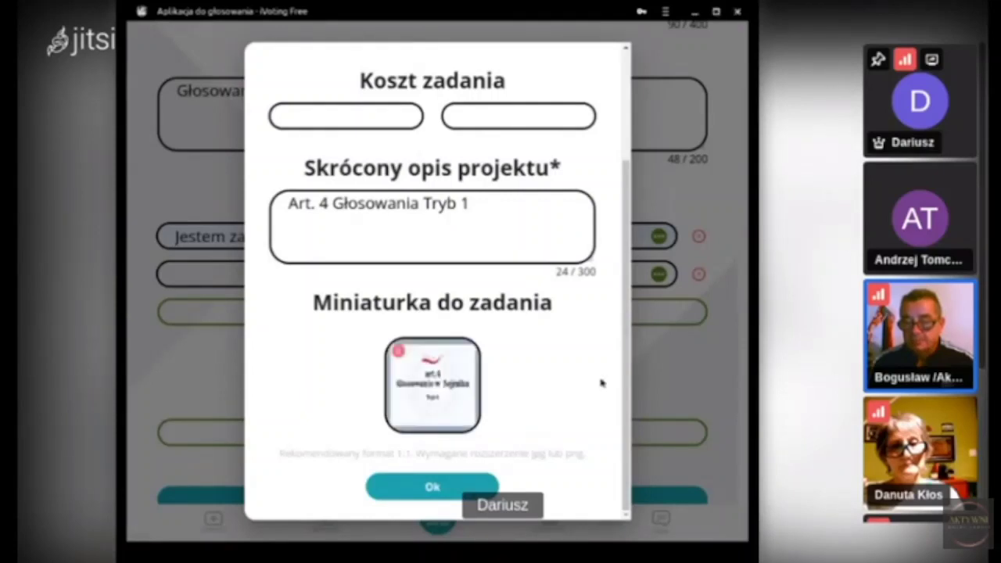
left_click(435, 487)
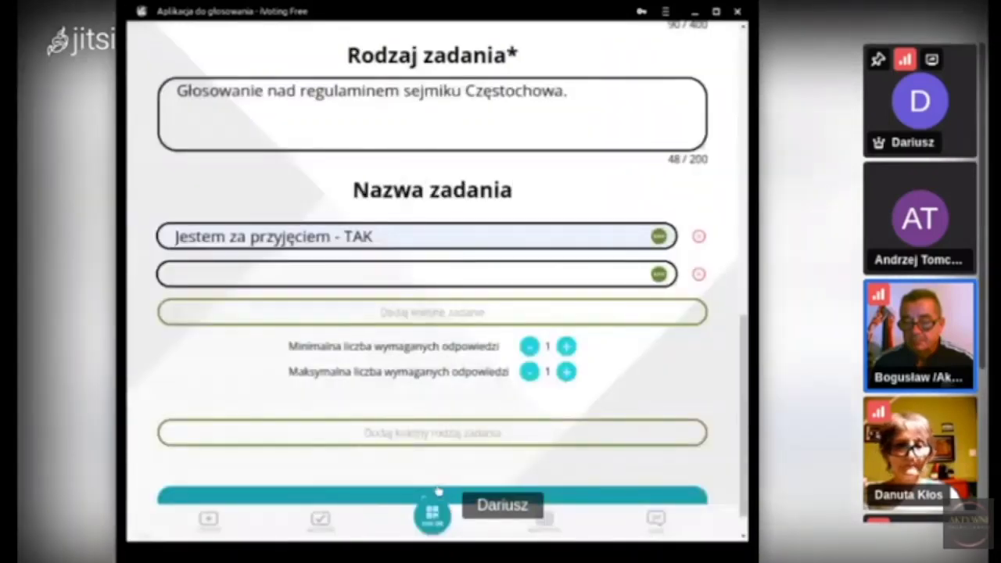
Step: Name the second task "Jestem za odrzuceniem -NIE", leaving no extra blank task below it
left_click(235, 273)
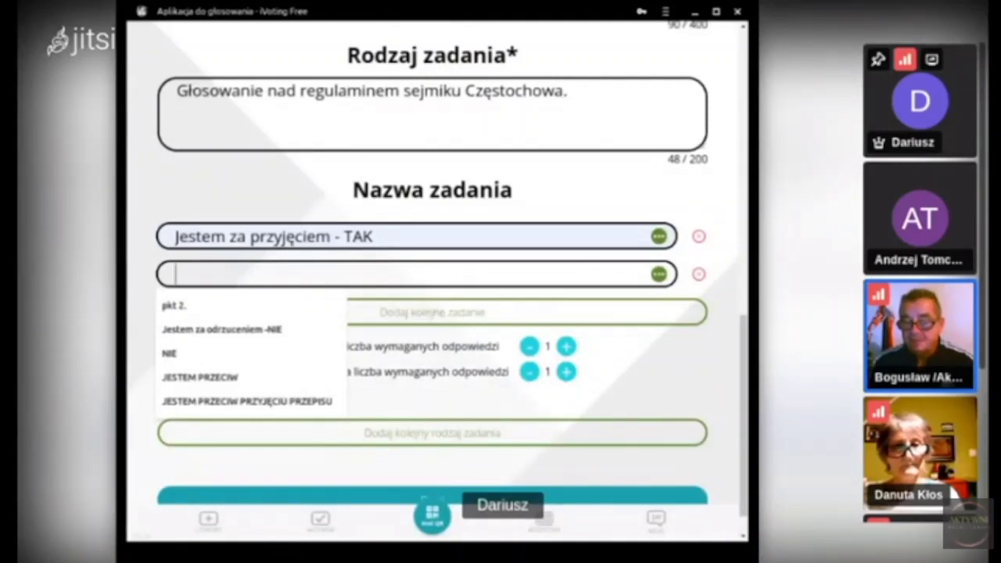
left_click(235, 334)
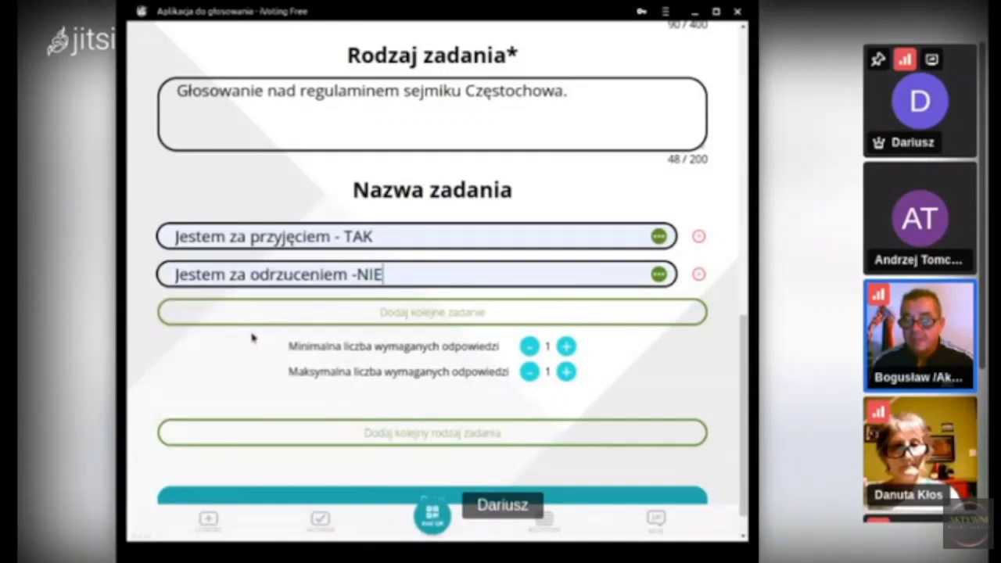
left_click(485, 322)
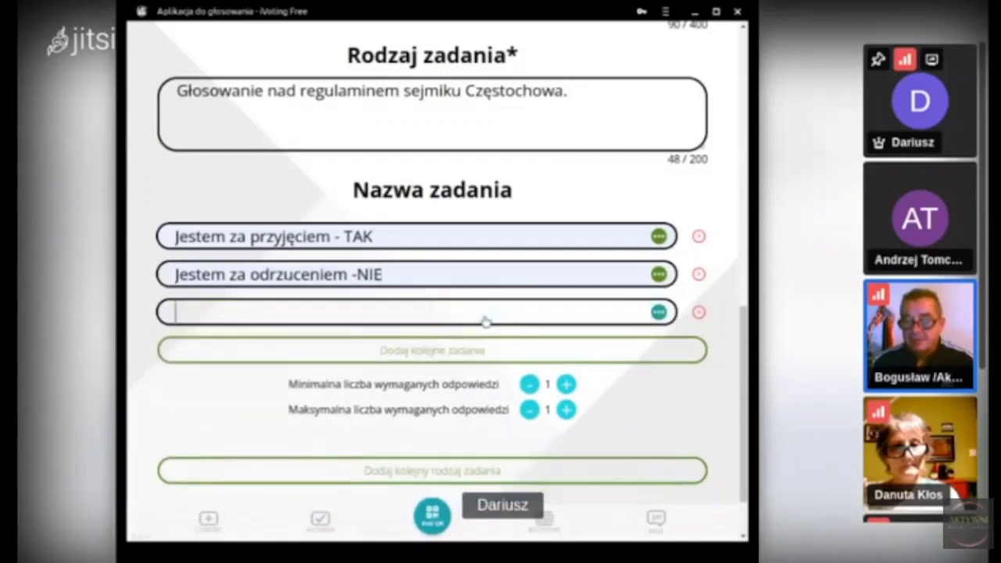
left_click(699, 313)
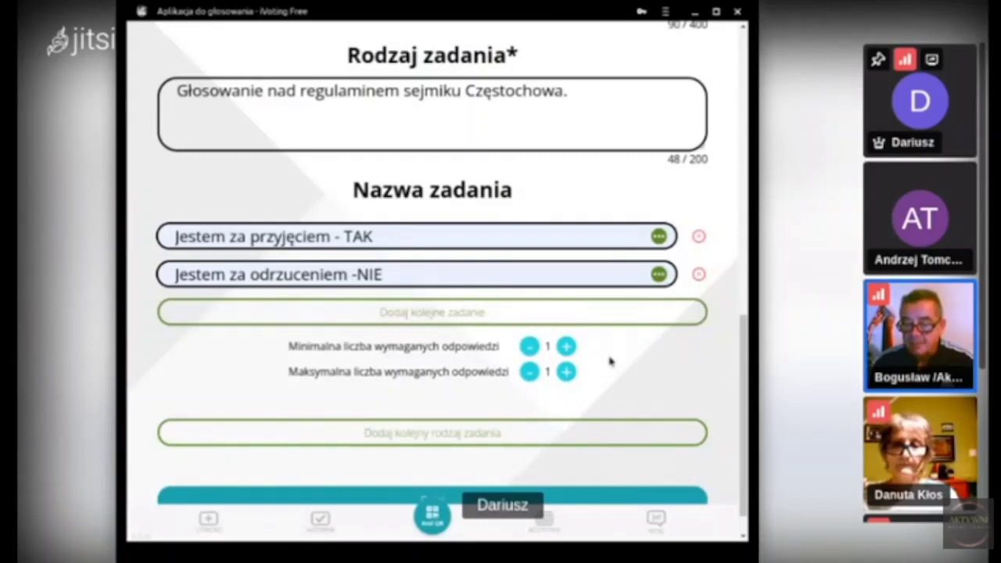
Step: Add another task type with the description "Głosowanie nad regulaminem sejmiku Częstochowa"
scroll(611, 361, "down", 1)
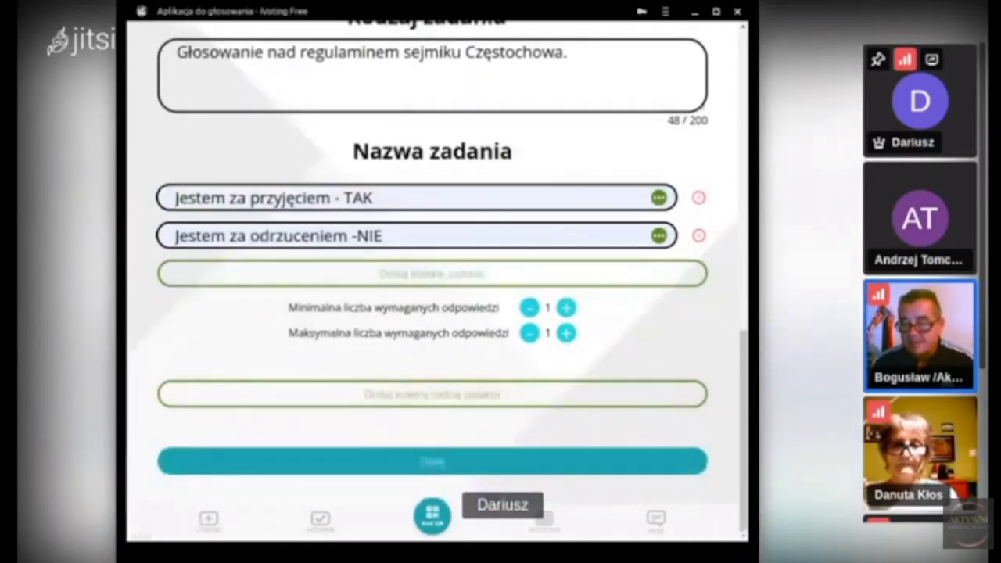
scroll(648, 448, "up", 4)
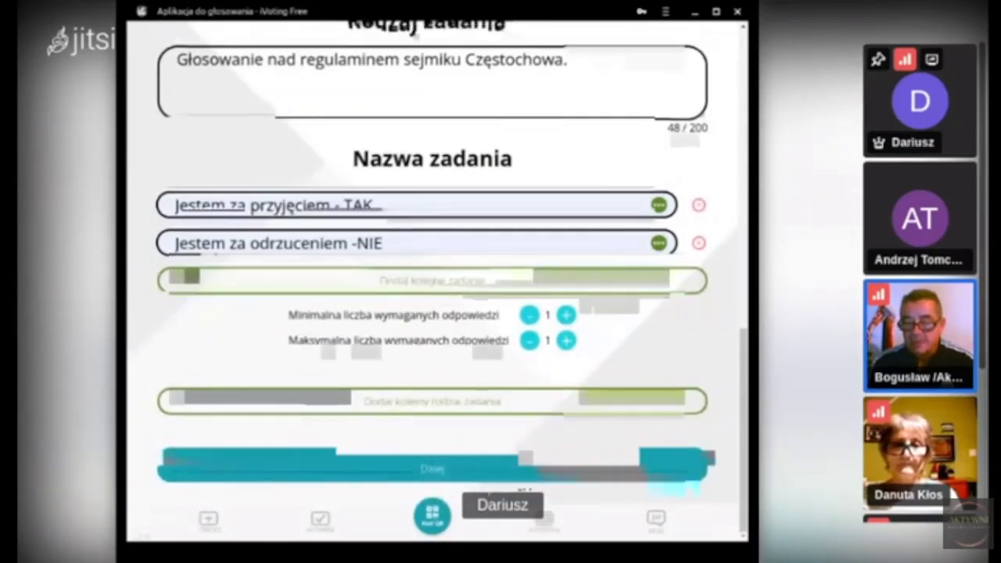
scroll(647, 448, "down", 7)
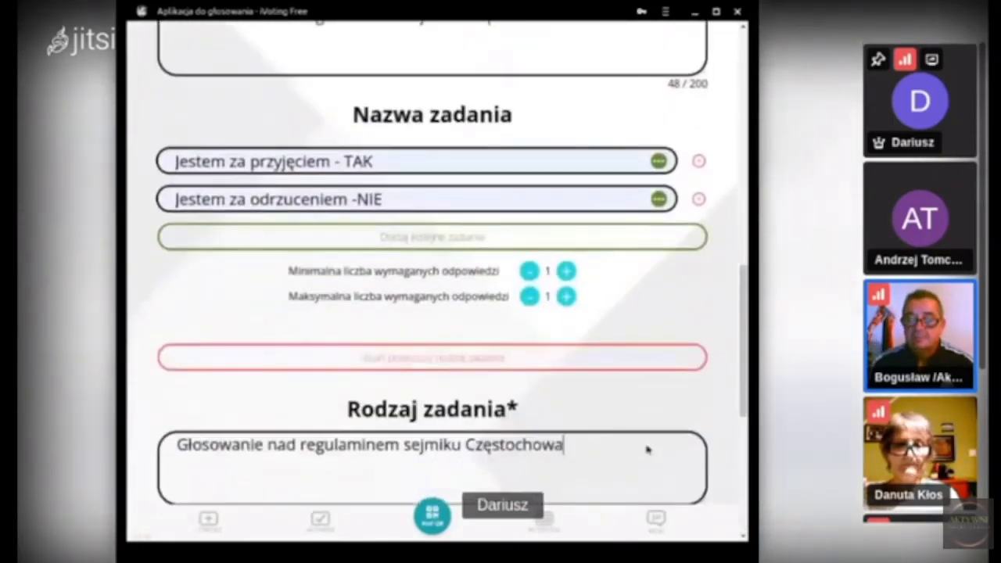
scroll(647, 448, "down", 4)
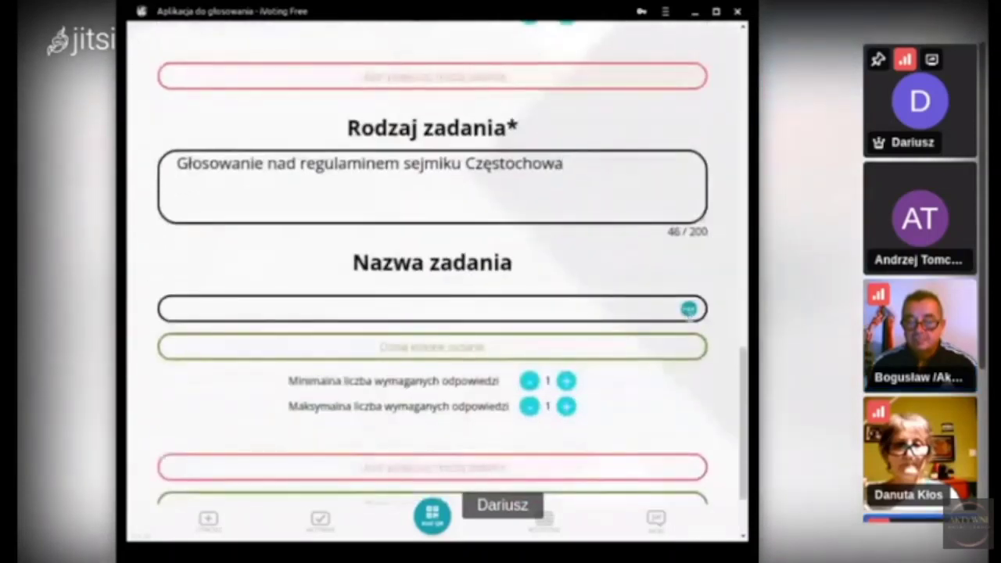
Step: Open the new task's details, paste the cryptpad.fr pad address as project link, clear the PLN currency and begin the short description with "A"
left_click(688, 309)
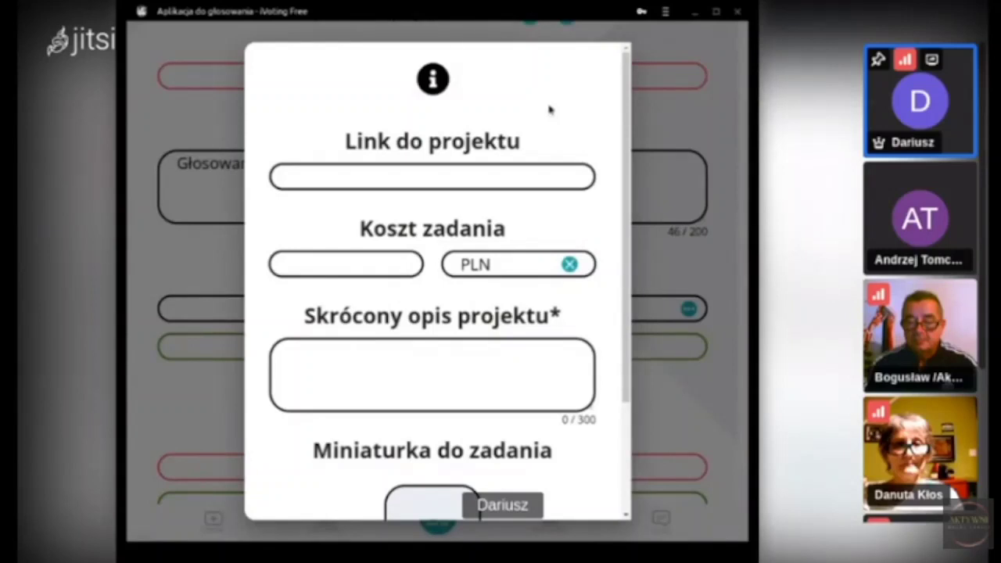
left_click(467, 176)
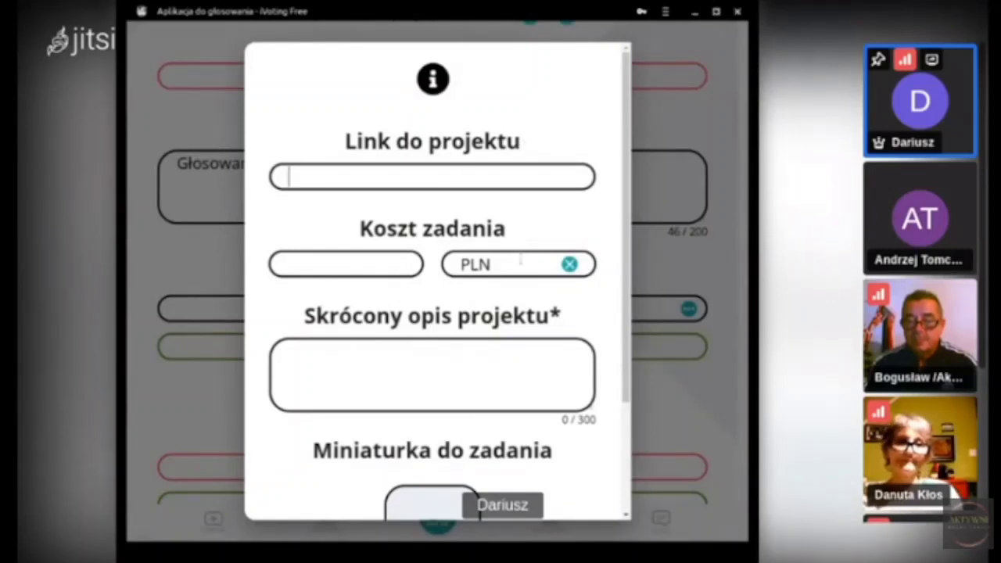
key("ctrl+v")
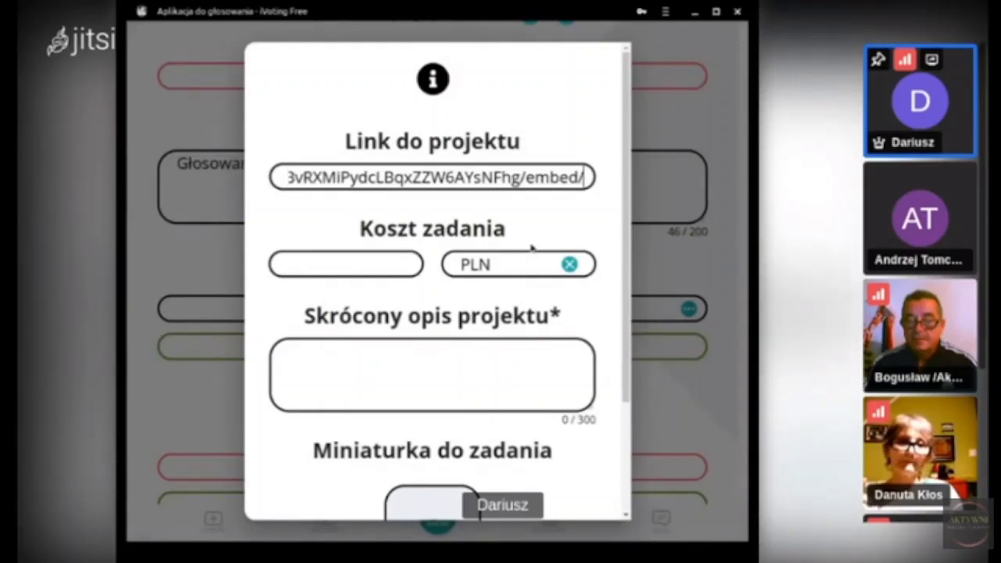
left_click(570, 264)
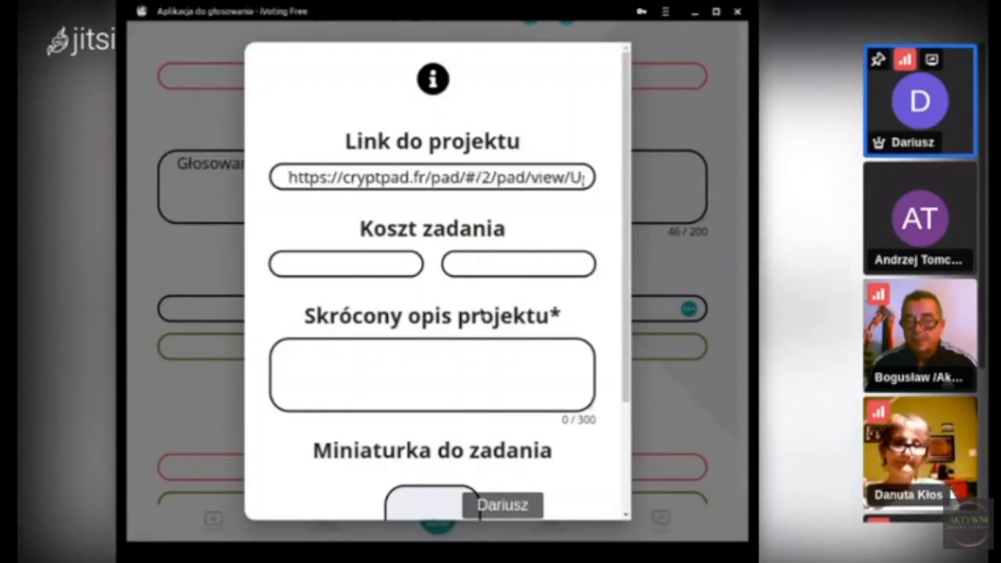
left_click(326, 352)
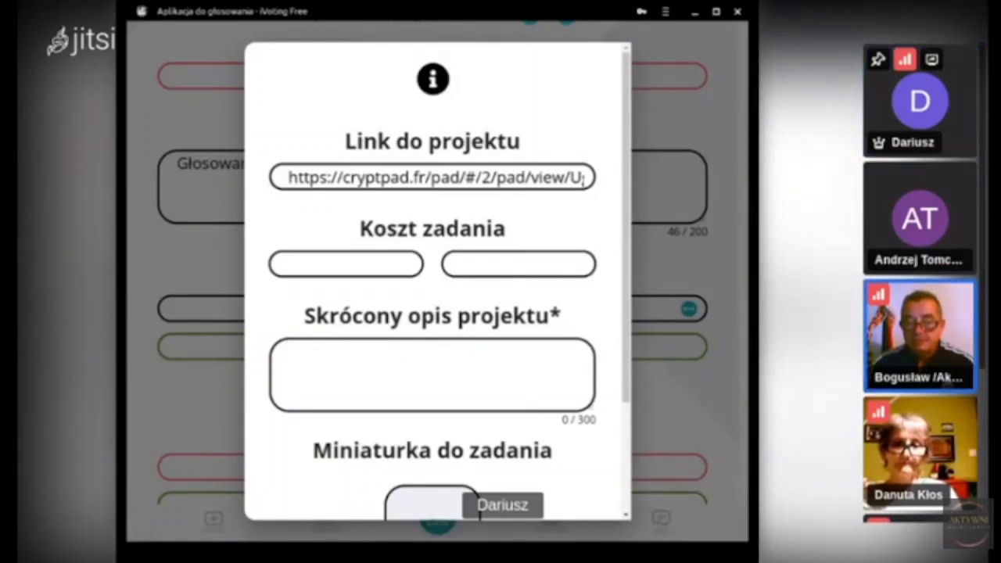
type("A")
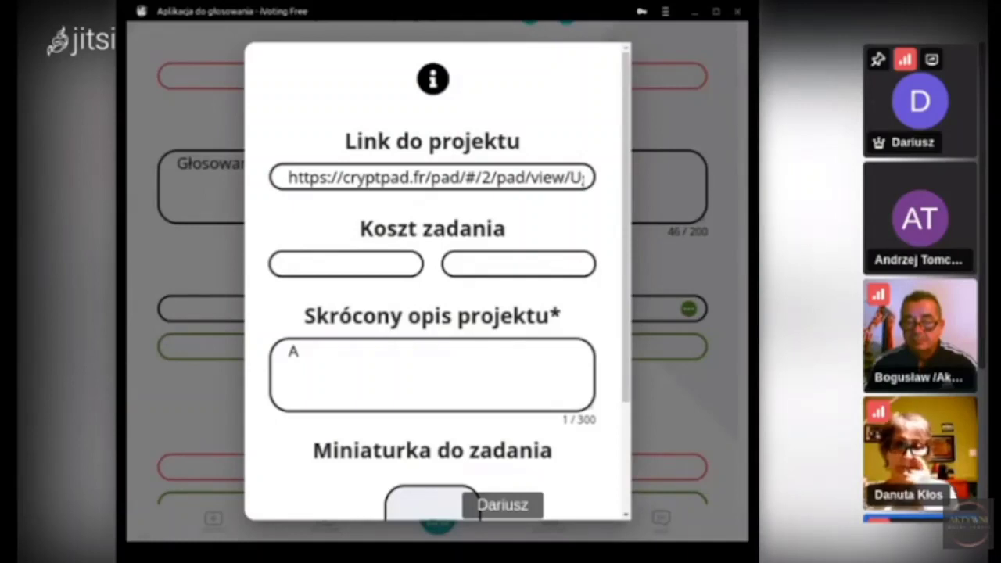
Step: Check the pasted project link through to its end and clear it completely
left_click(590, 177)
key("End")
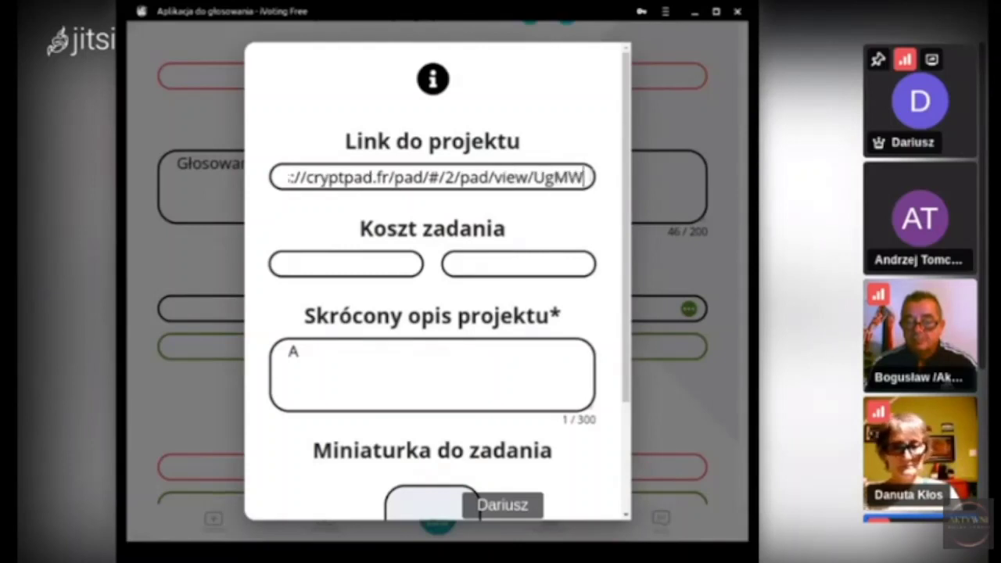
key("Right")
key("Right")
key("Right")
key("Right")
key("Right")
key("Right")
key("Right")
key("Right")
key("Right")
key("Right")
key("Right")
key("Right")
key("Right")
key("Right")
key("Right")
key("Right")
key("Right")
key("Right")
key("Right")
key("Right")
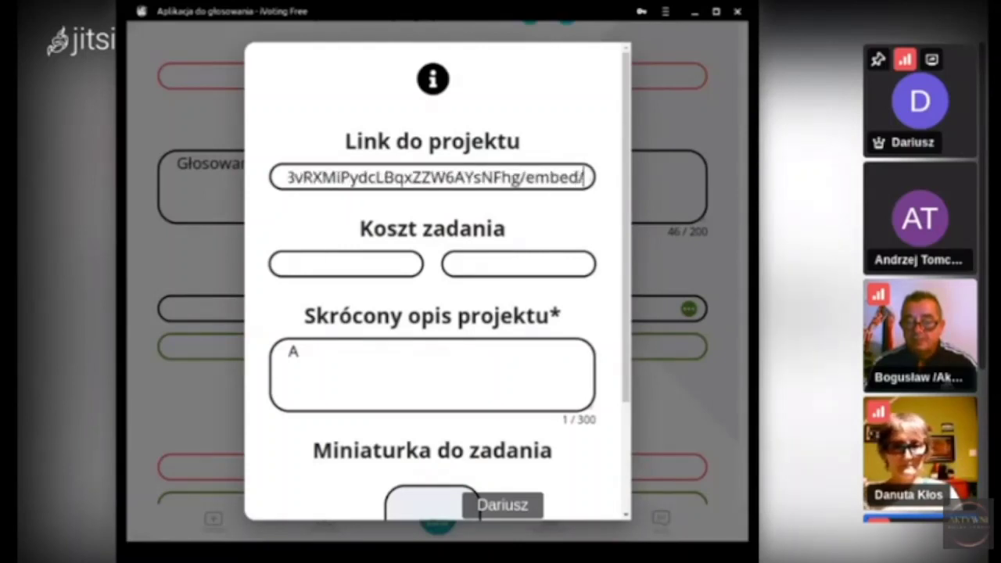
key("Left")
key("Left")
key("Left")
key("Left")
key("Left")
key("Left")
key("Left")
key("Left")
key("Left")
key("Left")
key("Left")
key("Left")
key("Left")
key("Left")
key("Left")
key("Left")
key("Left")
key("Left")
key("Left")
key("Left")
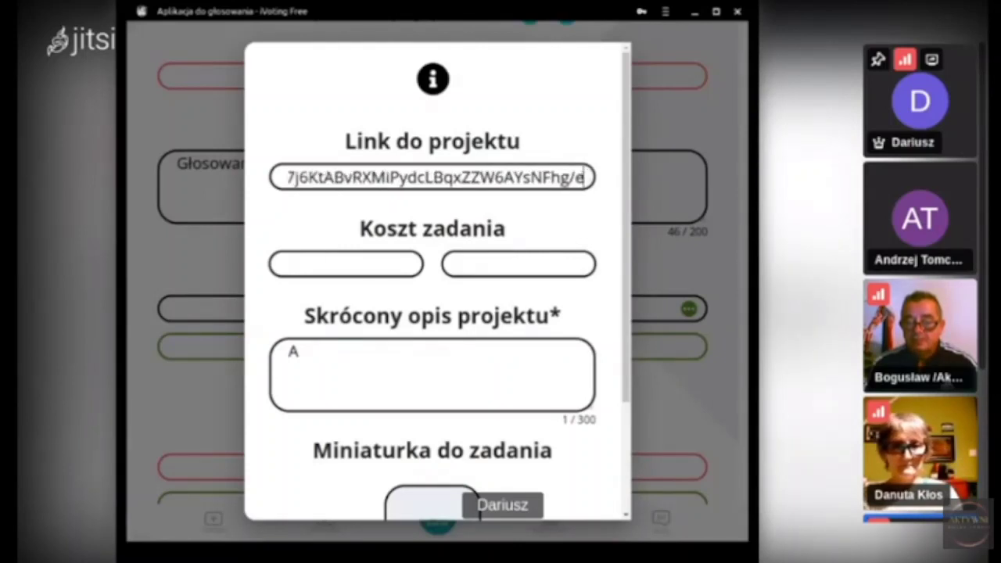
key("BackSpace")
key("BackSpace")
key("BackSpace")
key("BackSpace")
key("BackSpace")
key("BackSpace")
key("BackSpace")
key("BackSpace")
key("BackSpace")
key("BackSpace")
key("BackSpace")
key("BackSpace")
key("BackSpace")
key("BackSpace")
key("BackSpace")
key("BackSpace")
key("BackSpace")
key("BackSpace")
key("BackSpace")
key("BackSpace")
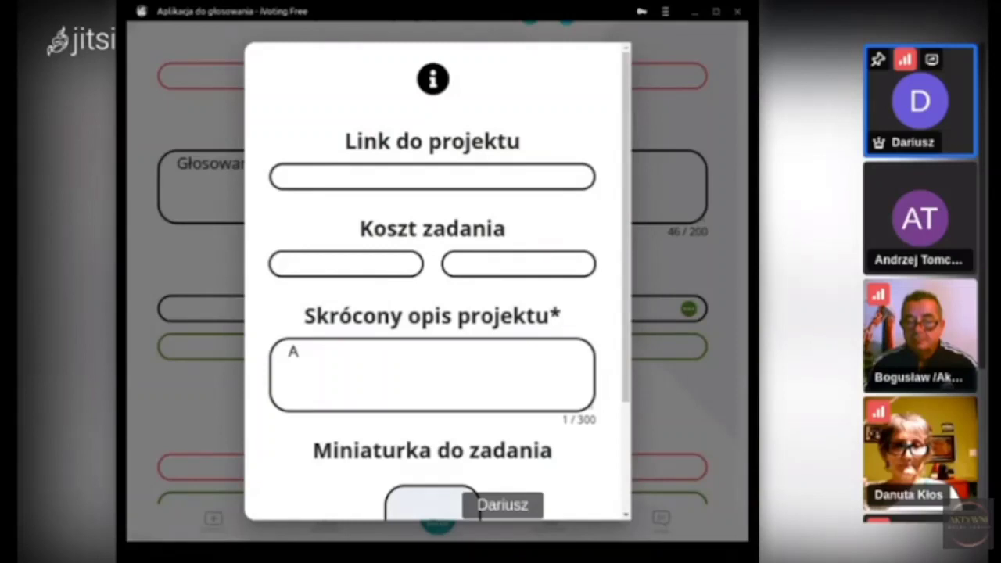
Step: Paste the cryptpad.fr pad address again as the project link and remove the stray "rt" after it
left_click(363, 177)
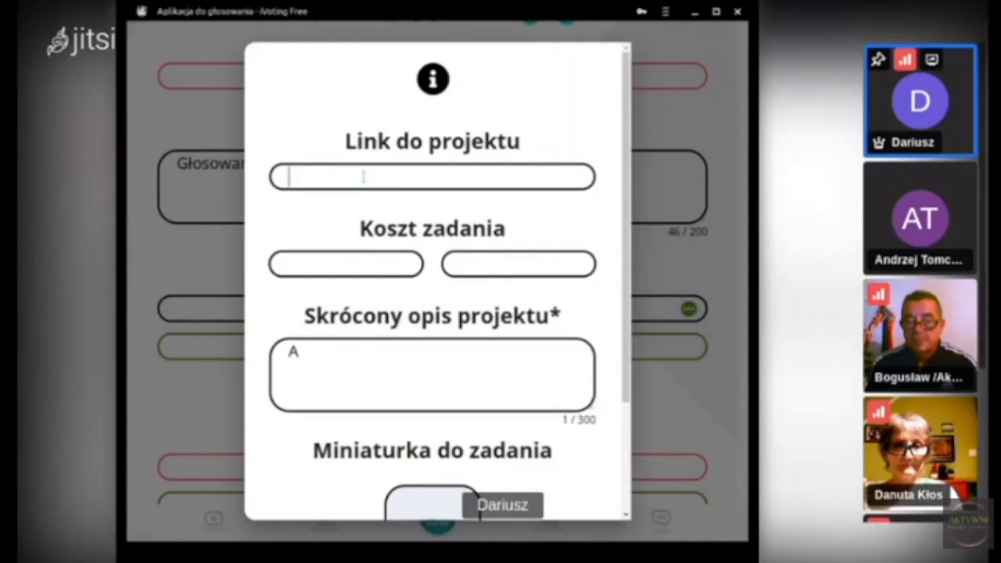
key("ctrl+v")
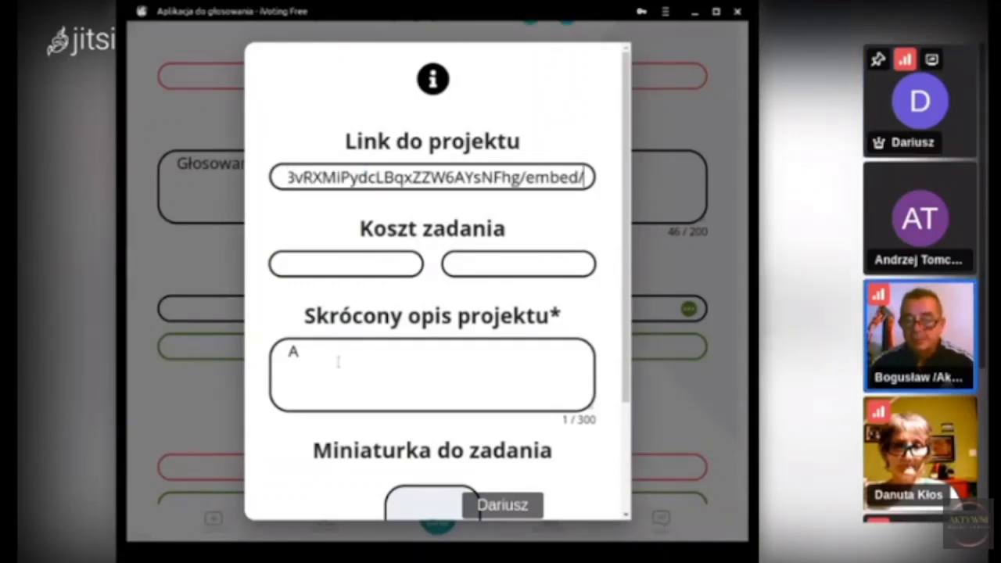
type("rt")
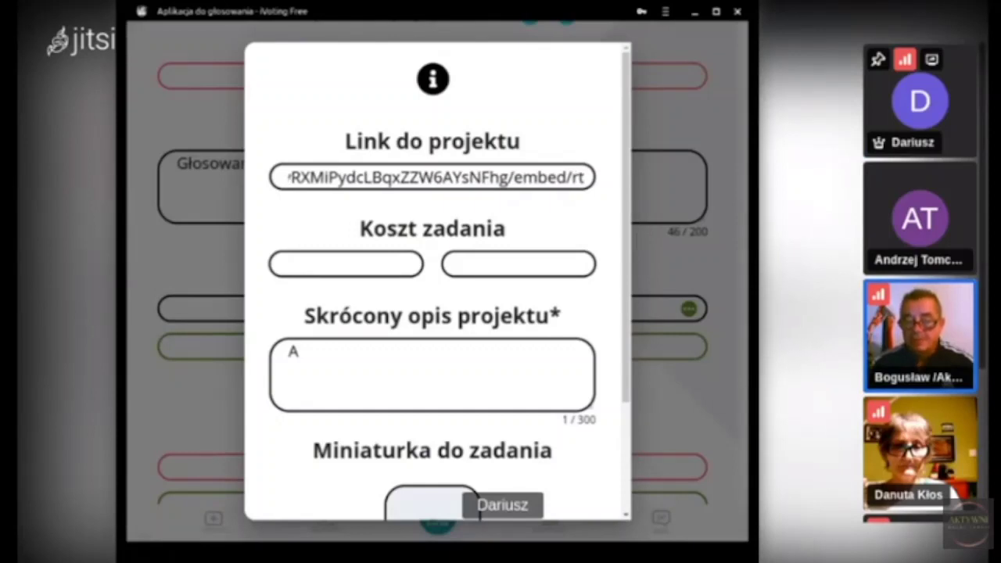
key("BackSpace")
key("BackSpace")
Step: Complete the short project description as "Art. 4 Tryb 2" and attach the art. 4 thumbnail image
left_click(312, 357)
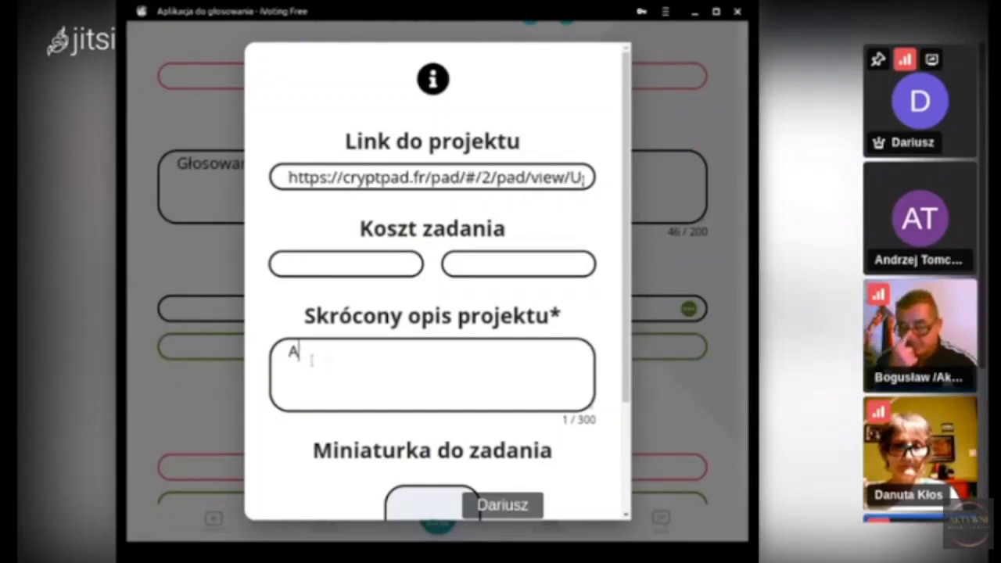
type("Art")
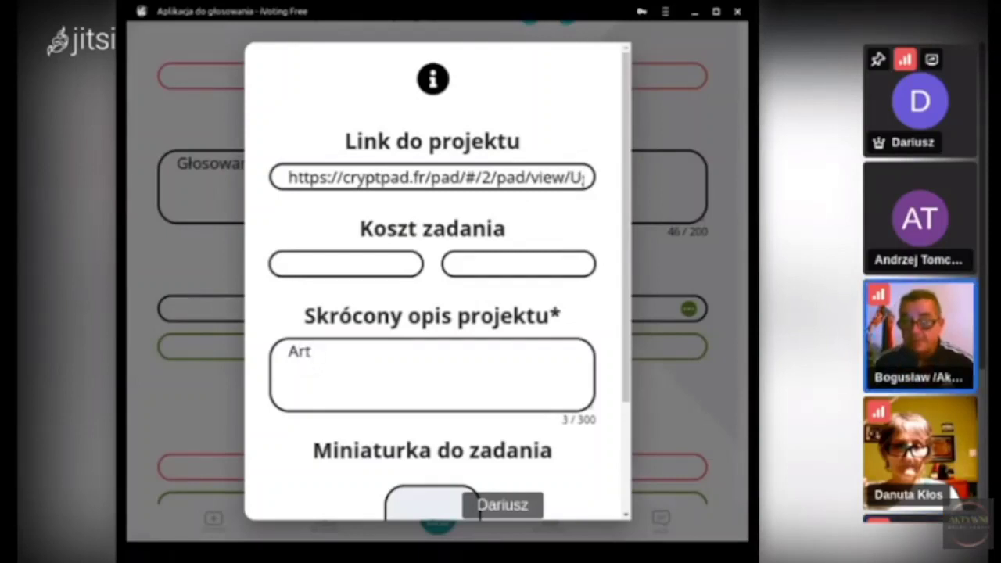
type(". ")
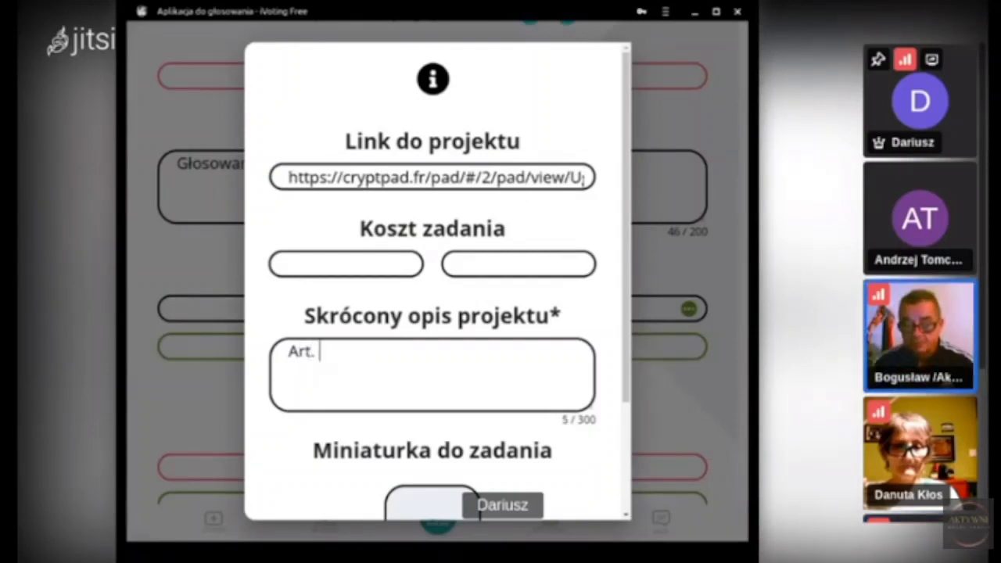
type("2")
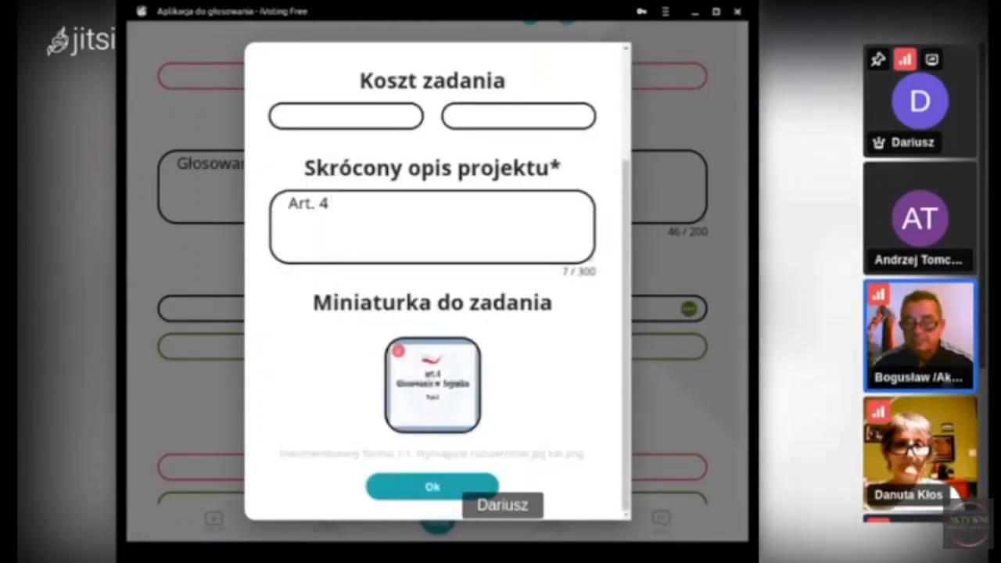
type("Try")
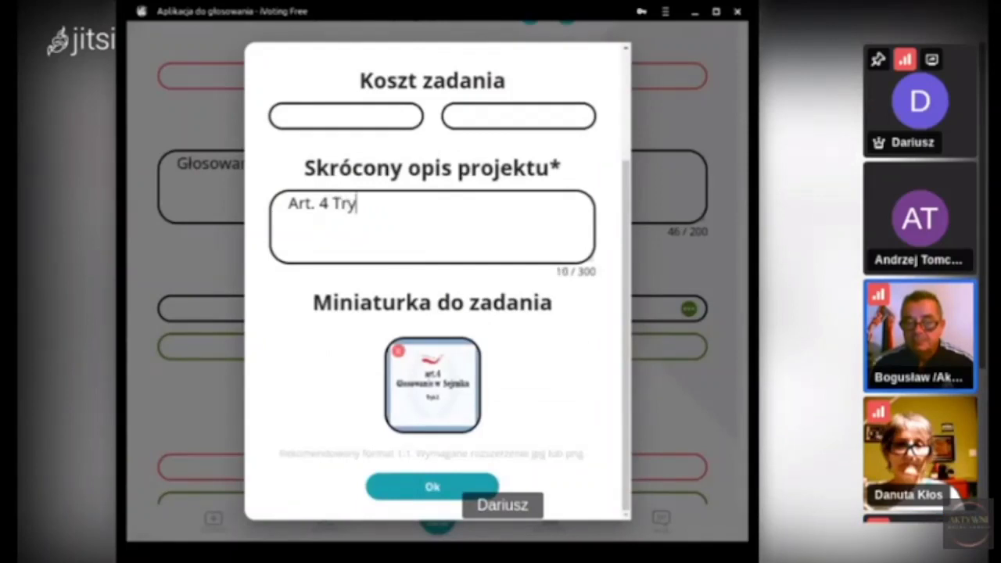
type("b")
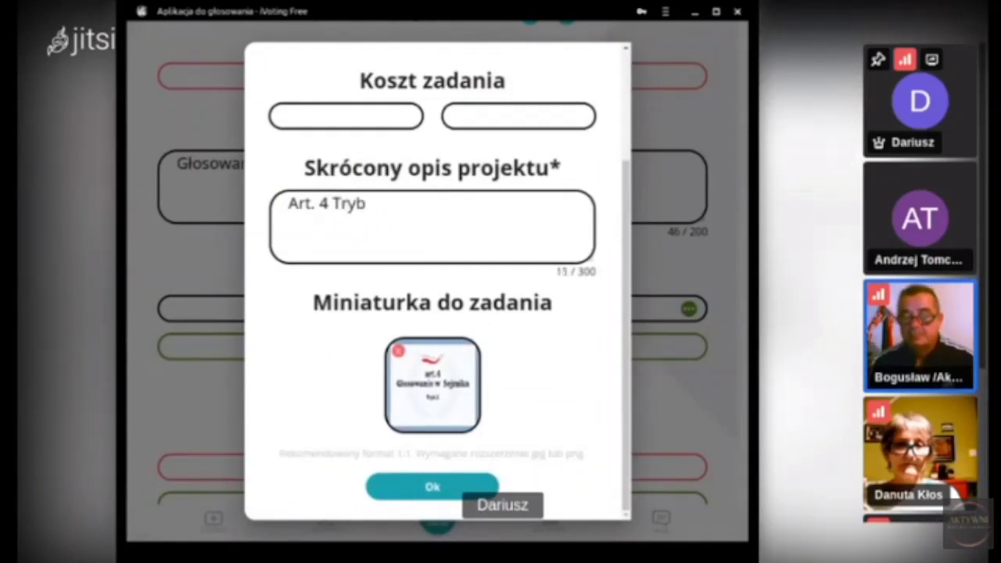
type(" 2")
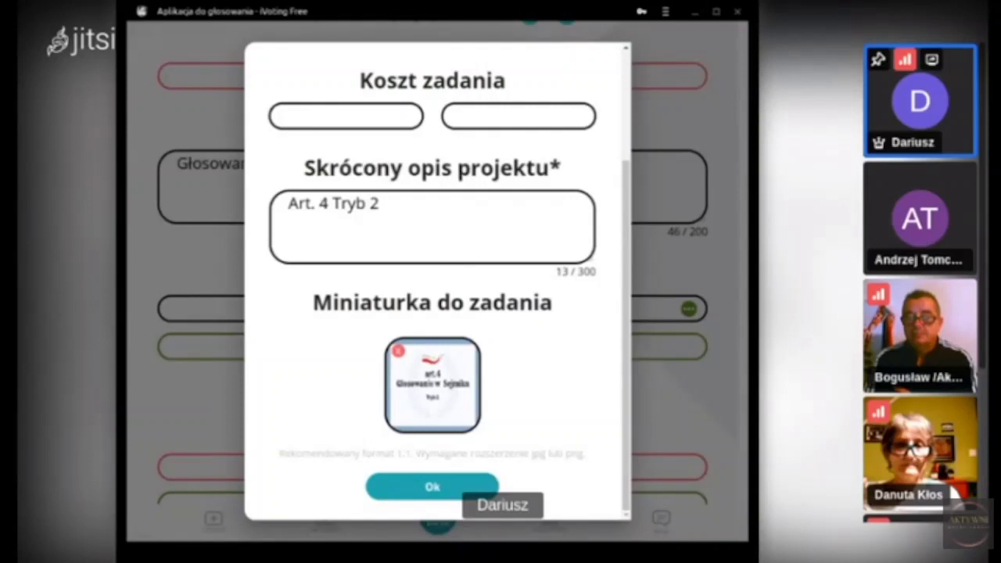
Step: Check the project link to its end and replace it with the other copied address ending in "/embed/"
scroll(594, 78, "up", 3)
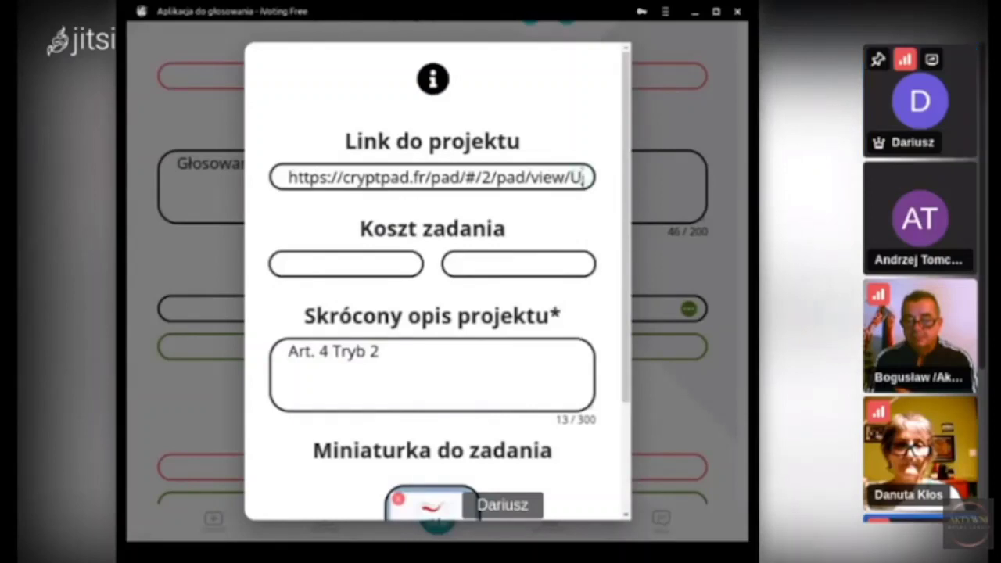
key("Right")
key("Right")
key("Right")
key("Right")
key("Right")
key("Right")
key("Right")
key("Right")
key("Right")
key("Right")
key("Right")
key("Right")
key("Right")
key("Right")
key("Right")
key("Right")
key("Right")
key("Right")
key("Right")
key("Right")
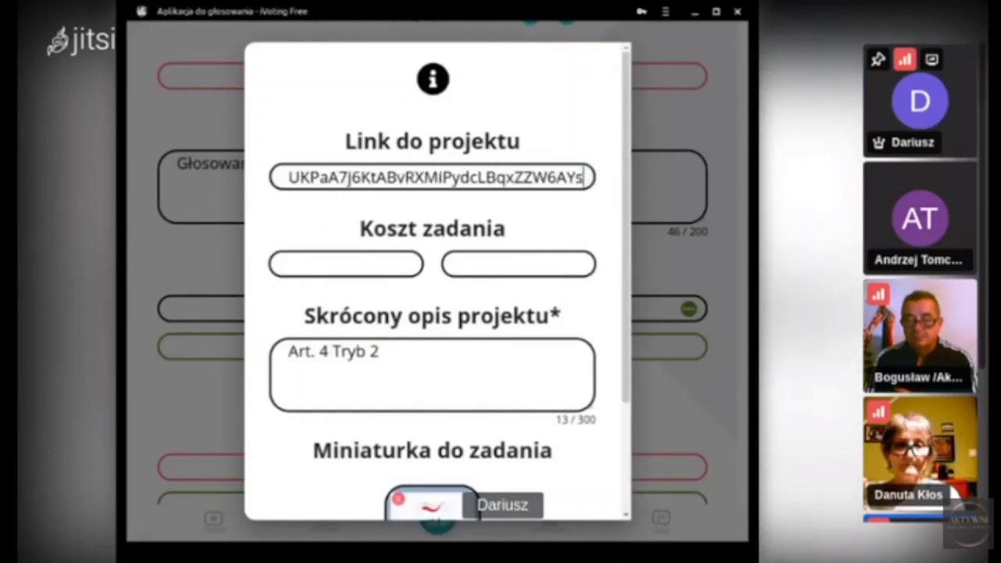
key("Right")
key("Right")
key("Right")
key("Right")
key("Right")
key("Right")
key("Right")
key("Right")
key("Right")
key("Right")
key("Right")
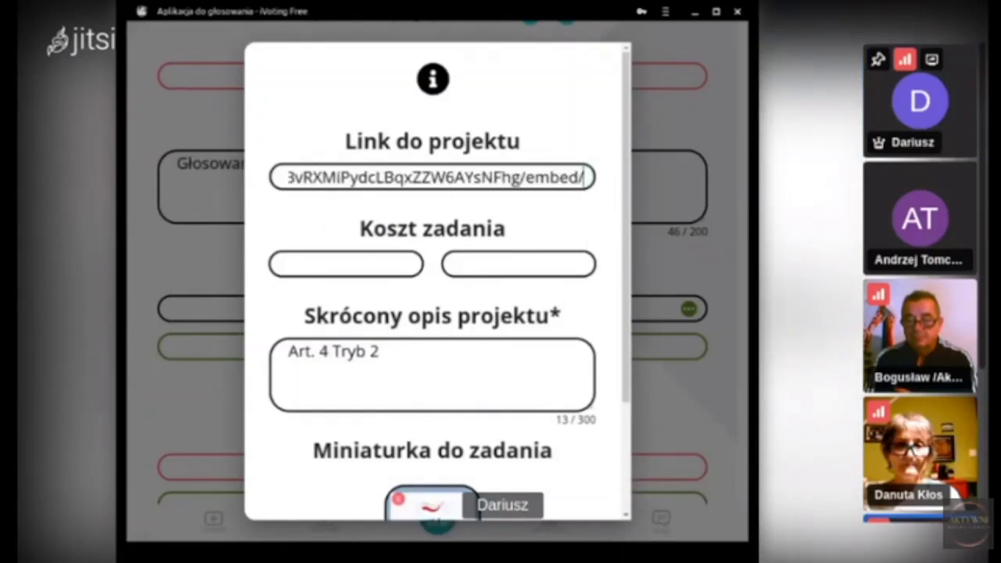
key("Left")
key("Left")
key("Left")
key("Left")
key("Left")
key("Left")
key("Left")
key("Left")
key("Left")
key("Left")
key("Left")
key("Left")
key("Left")
key("Left")
key("Left")
key("Left")
key("Left")
key("Left")
key("Left")
key("Left")
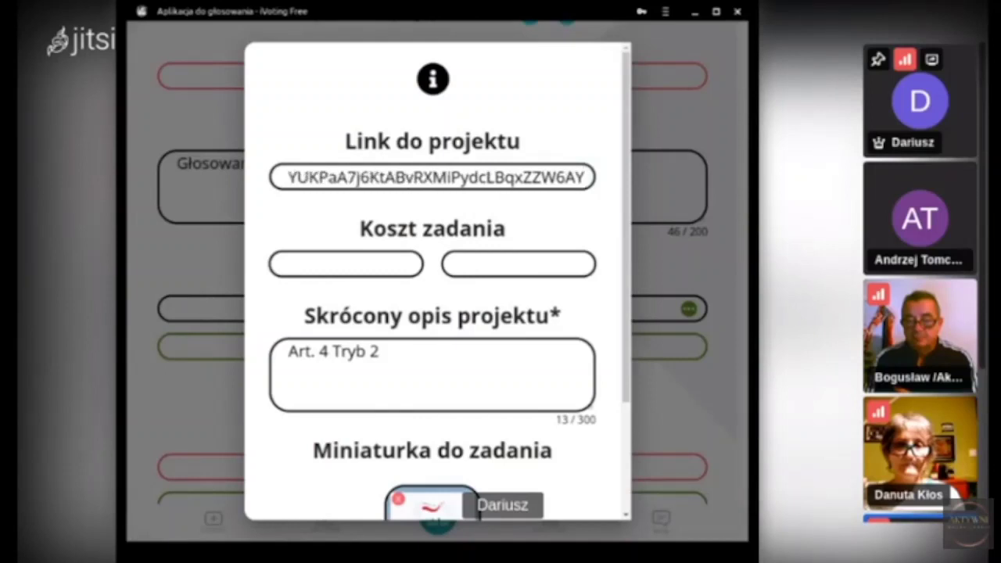
key("BackSpace")
key("BackSpace")
key("BackSpace")
key("BackSpace")
key("BackSpace")
key("BackSpace")
key("BackSpace")
key("BackSpace")
key("BackSpace")
key("BackSpace")
key("BackSpace")
key("BackSpace")
key("BackSpace")
key("BackSpace")
key("BackSpace")
key("BackSpace")
key("BackSpace")
key("BackSpace")
key("BackSpace")
key("BackSpace")
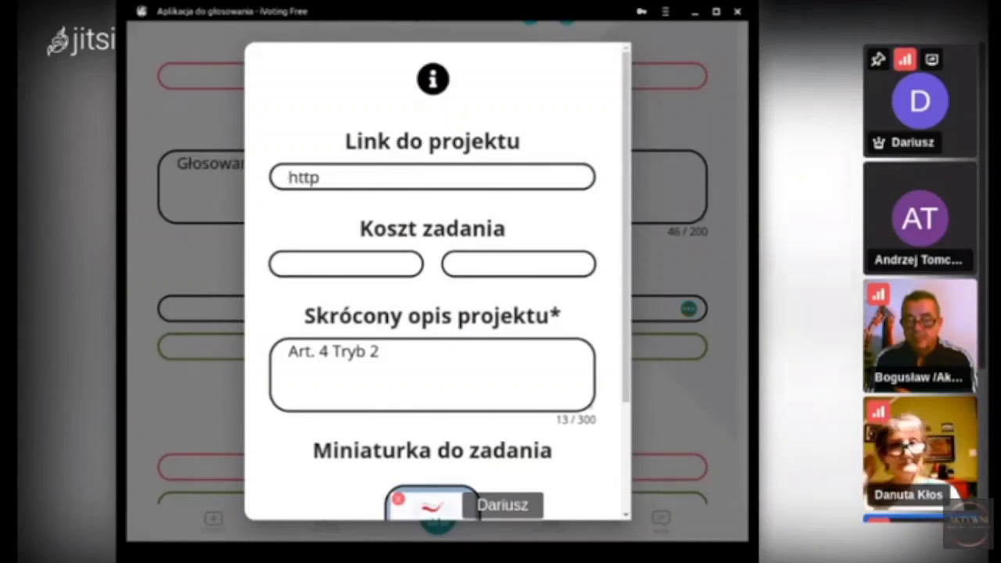
left_click(567, 181)
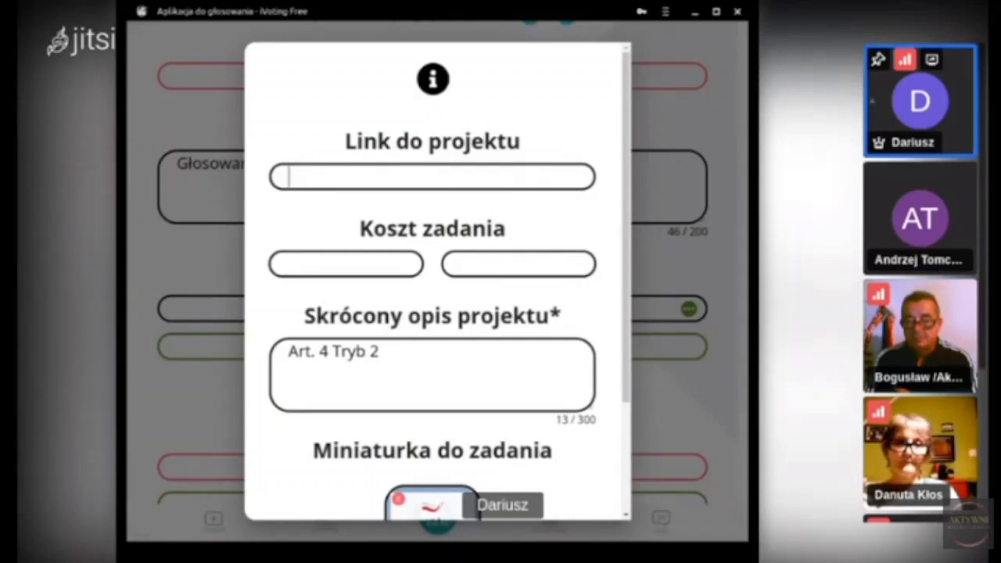
key("ctrl+v")
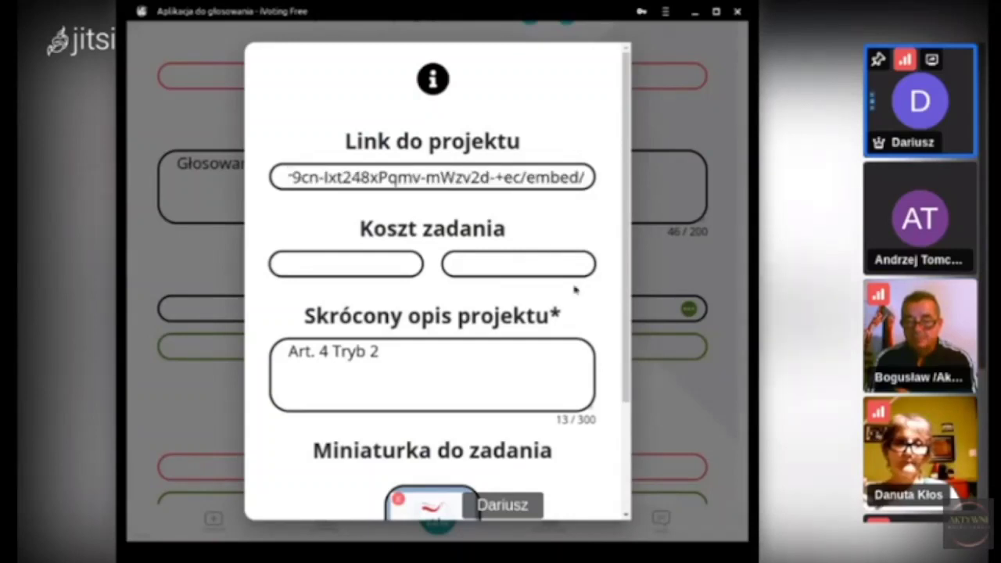
Step: Confirm the task's project details and open its empty name for editing
scroll(575, 290, "down", 2)
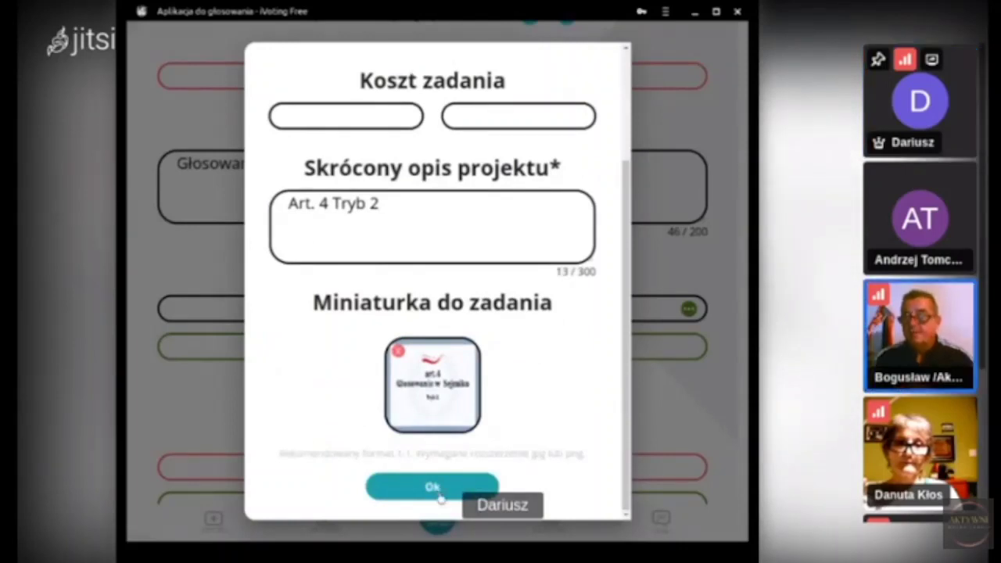
left_click(436, 493)
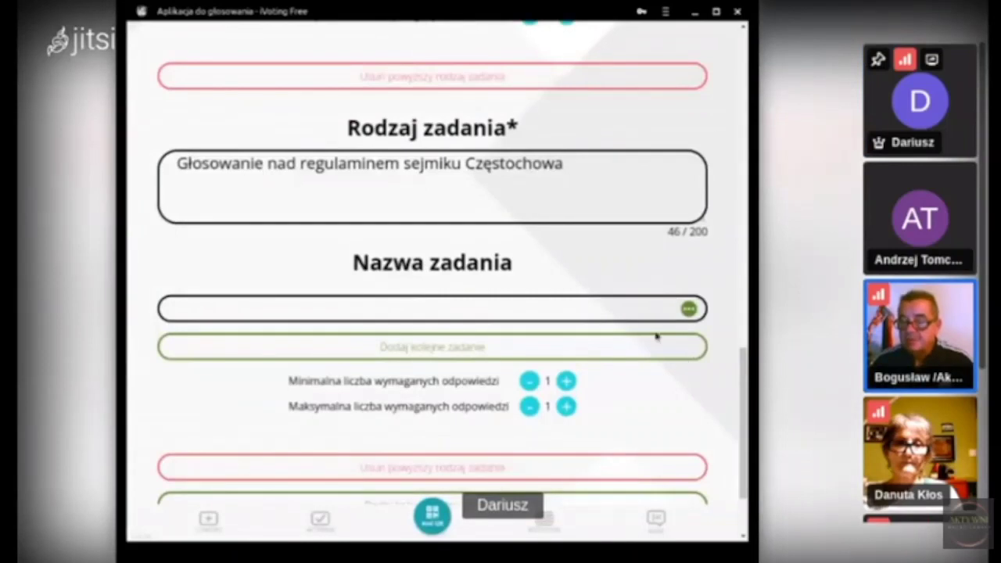
left_click(492, 307)
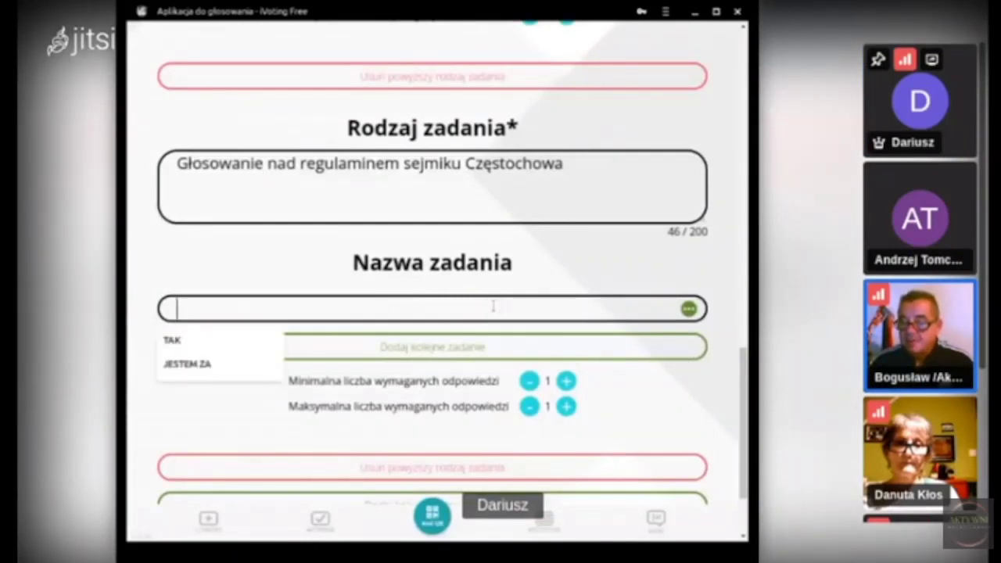
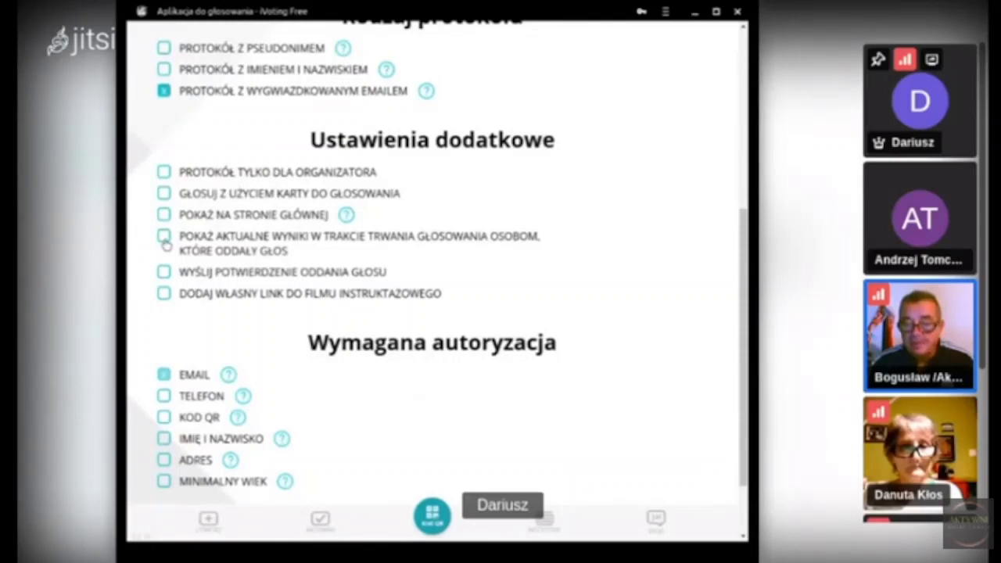
Step: Enable showing current results to people who have voted and sending a confirmation of the cast vote
left_click(164, 237)
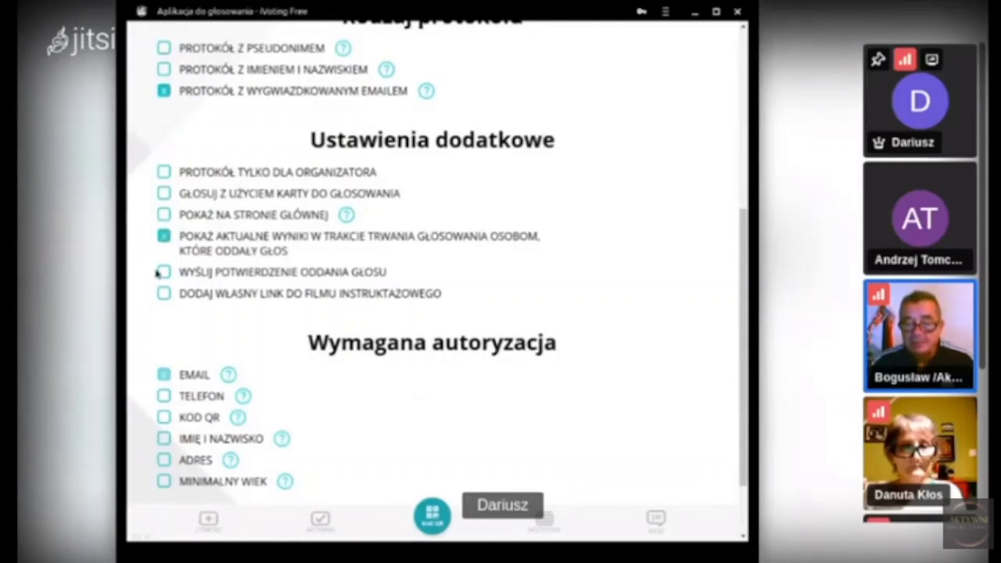
left_click(163, 272)
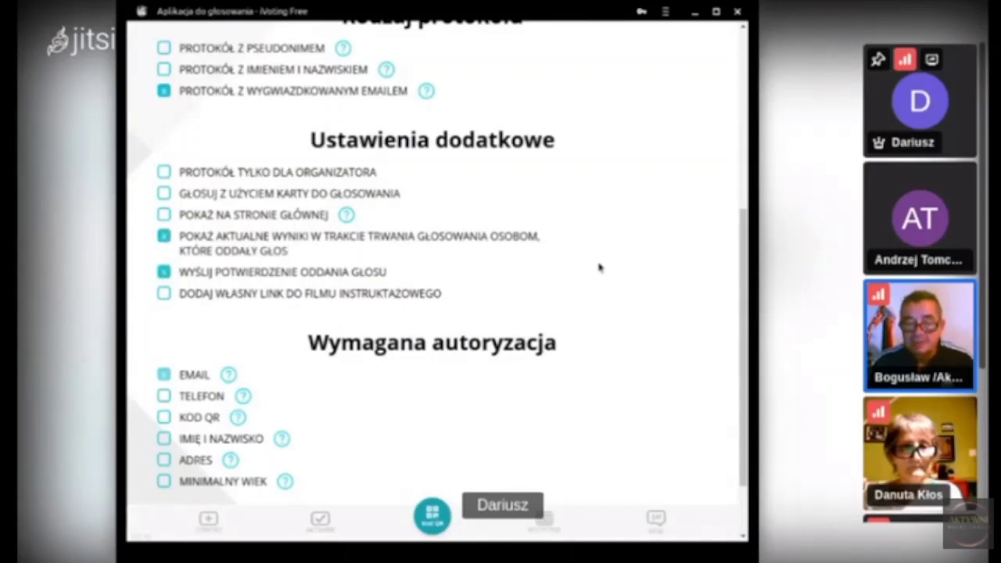
scroll(602, 268, "down", 1)
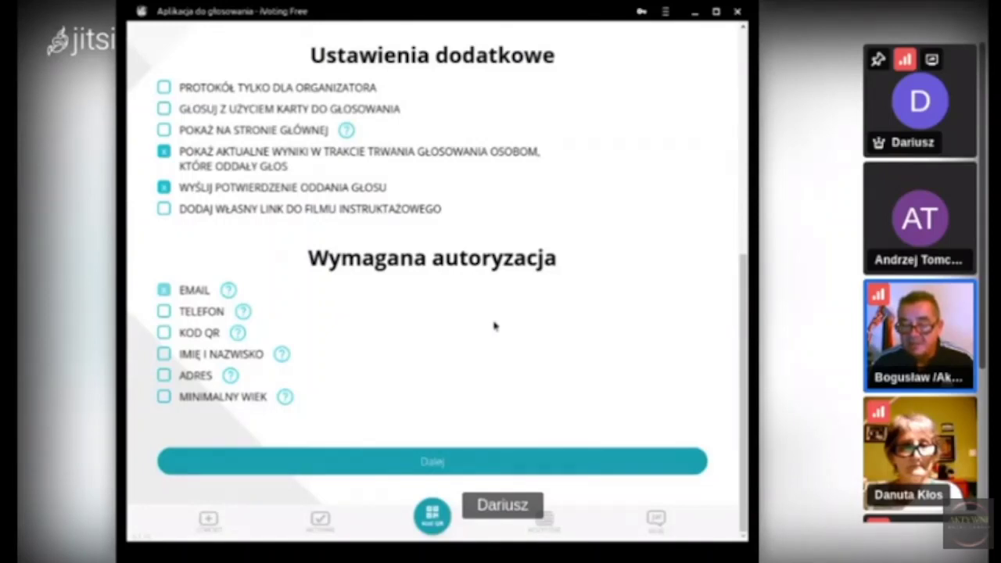
Step: Accept the additional settings, invite the group "TEST JITSI SZKOLENIE nr 1" to the vote and proceed to the summary
left_click(446, 463)
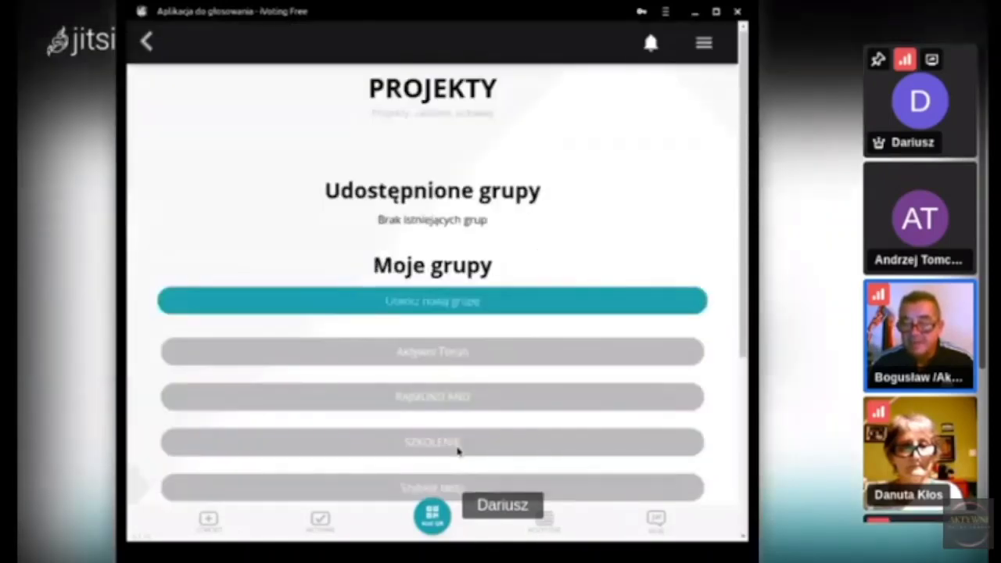
scroll(694, 263, "down", 5)
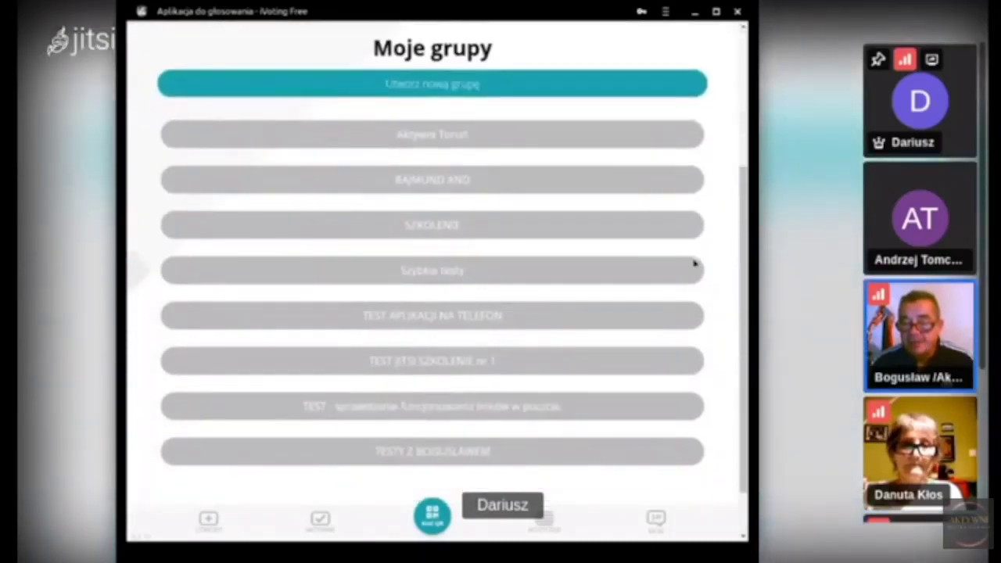
scroll(694, 264, "down", 2)
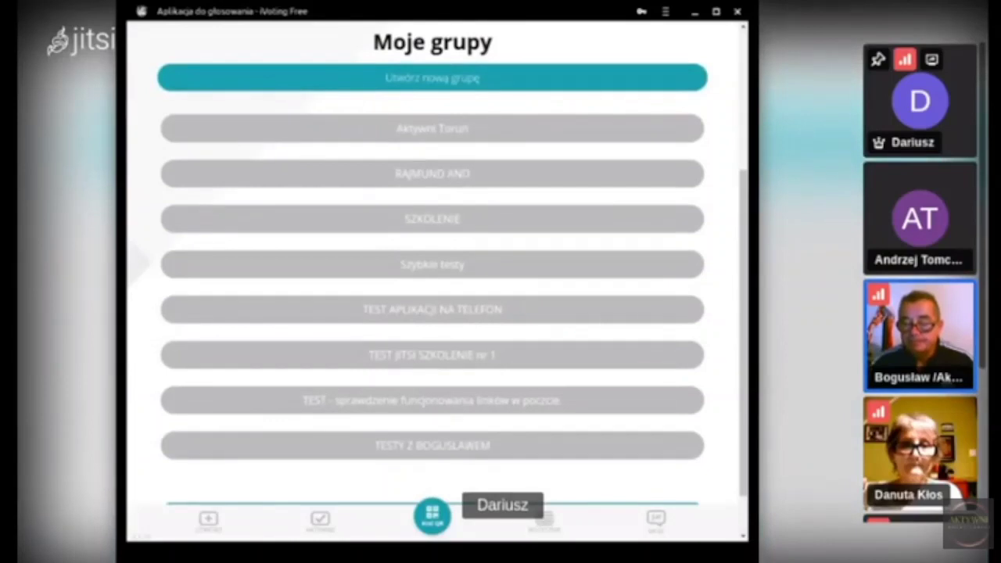
left_click(582, 368)
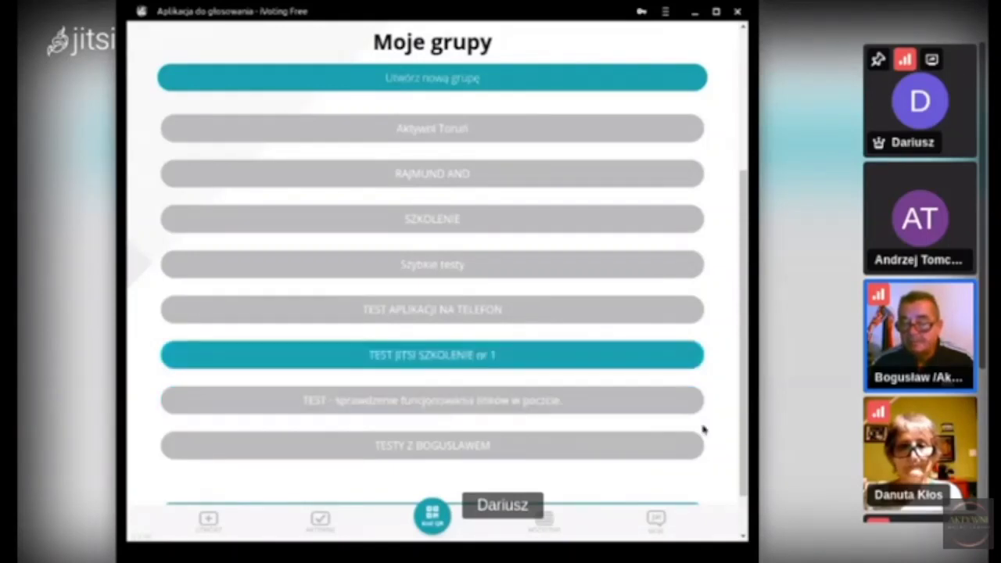
scroll(722, 433, "down", 2)
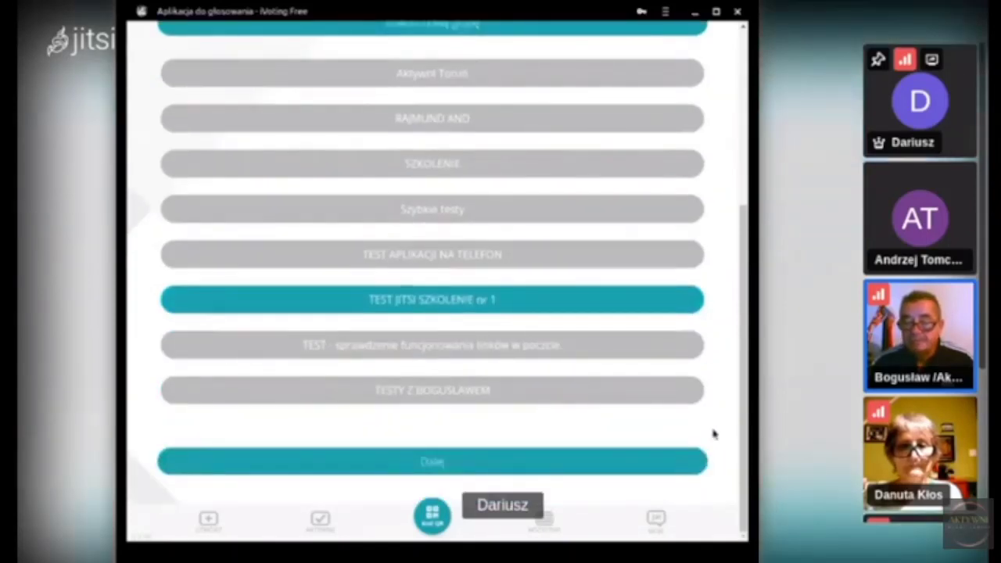
left_click(440, 467)
Step: Review the vote's name, project image, resolution number, voting instruction and both task types with their choices in the summary
scroll(708, 272, "up", 3)
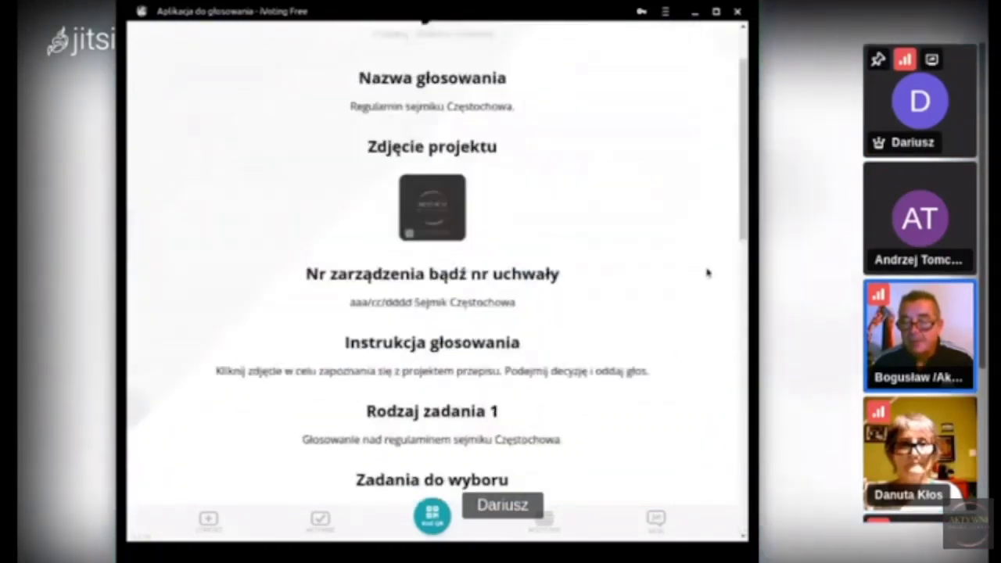
scroll(708, 272, "up", 2)
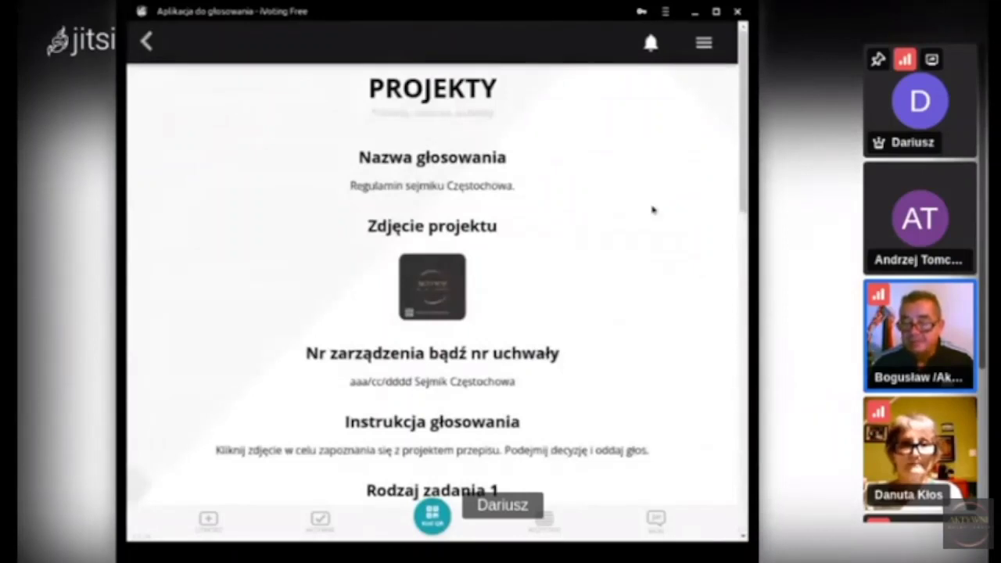
scroll(611, 182, "down", 1)
scroll(610, 181, "down", 2)
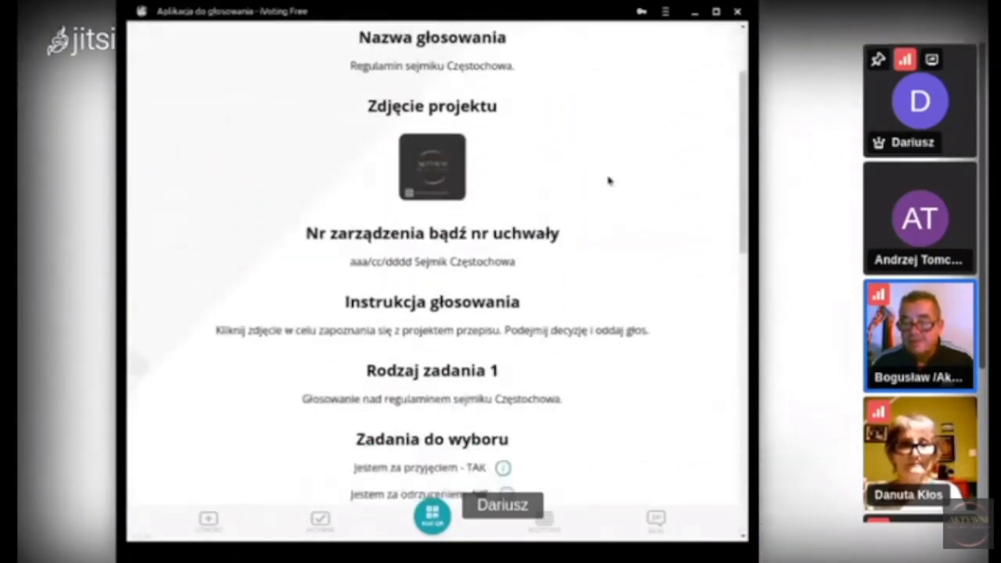
scroll(610, 182, "down", 1)
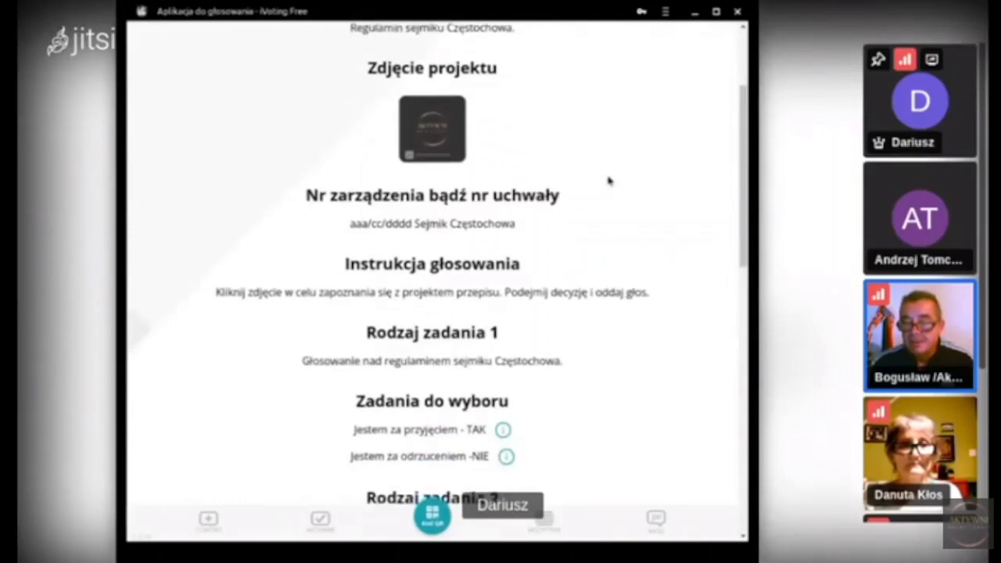
scroll(610, 181, "down", 1)
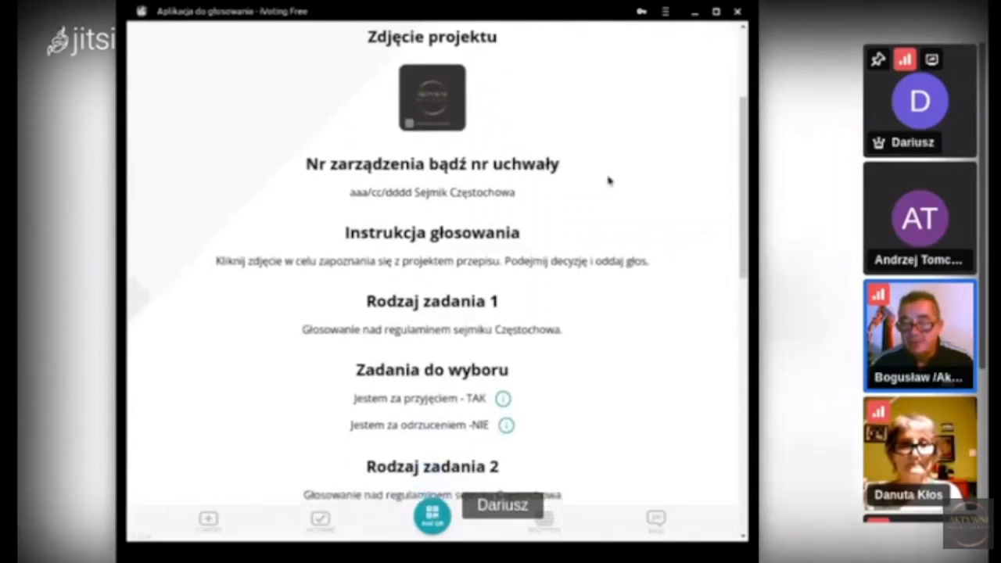
scroll(610, 181, "down", 1)
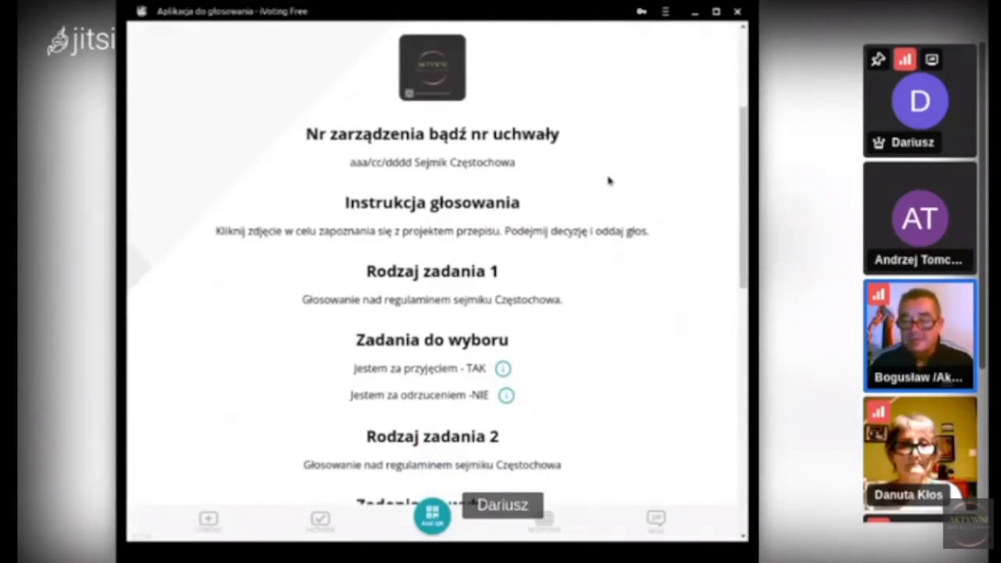
scroll(610, 181, "down", 1)
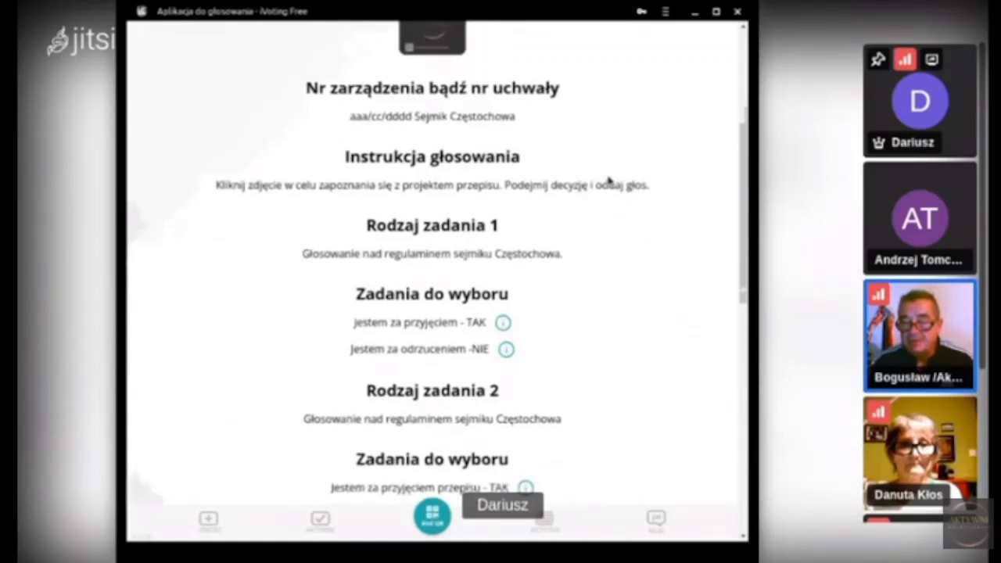
scroll(610, 181, "down", 1)
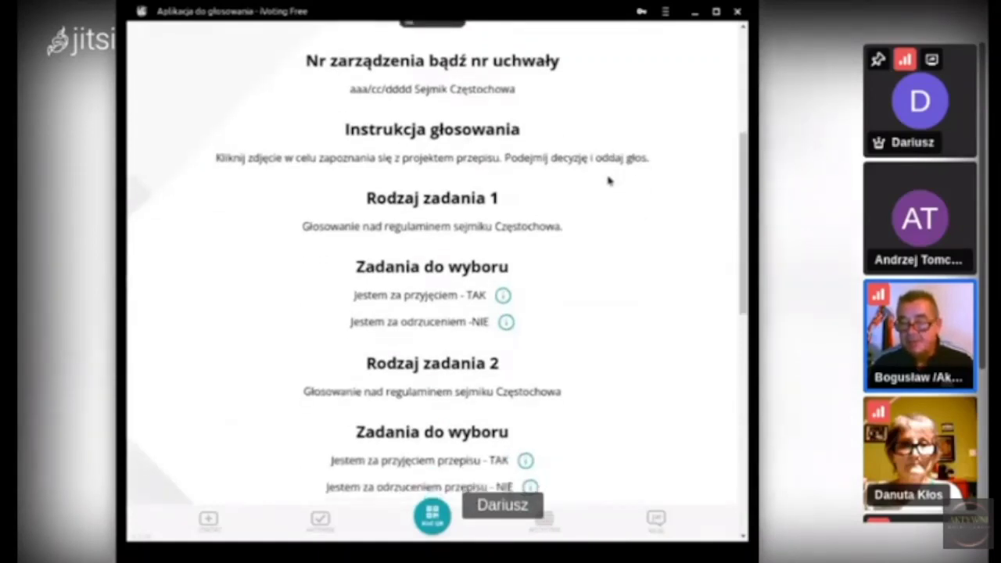
scroll(611, 182, "down", 1)
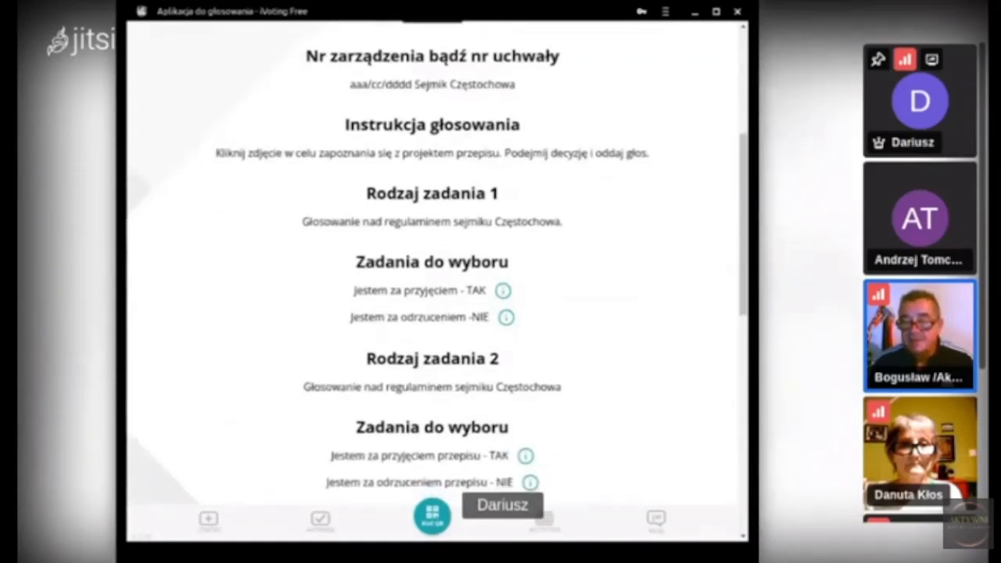
scroll(610, 181, "down", 1)
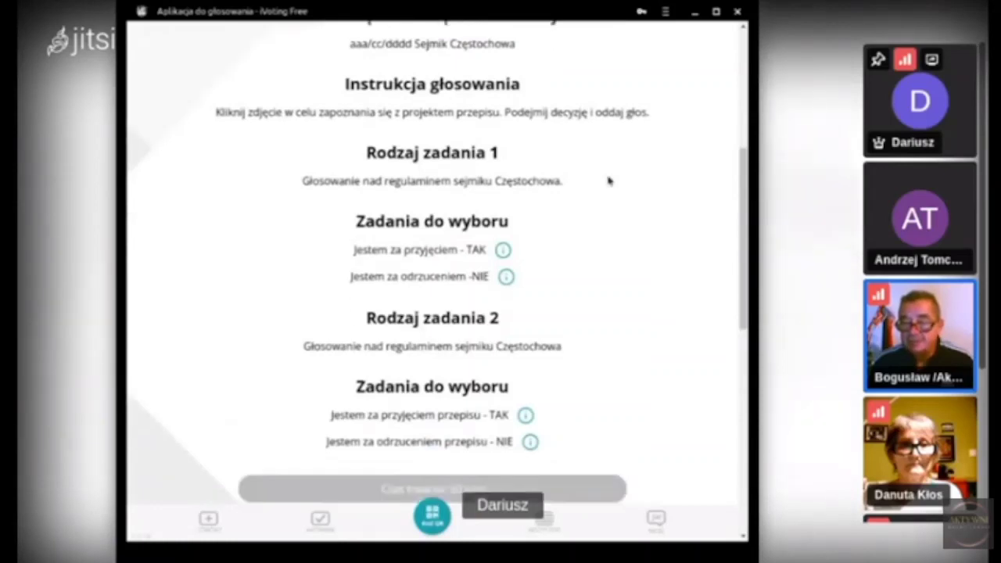
scroll(609, 181, "down", 1)
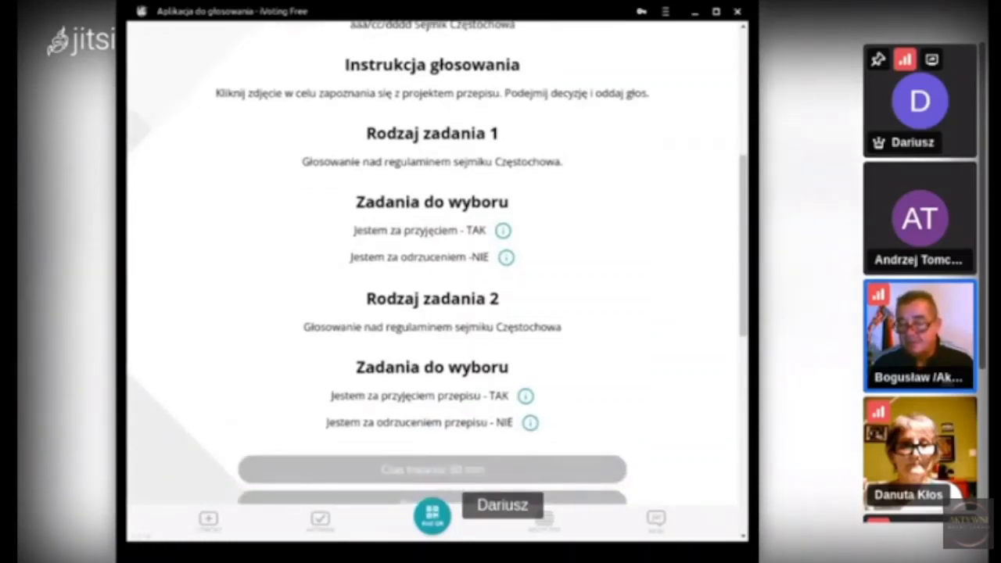
Step: Check the summary's duration, project type, protocol, result visibility, confirmation, instructional film and authorization settings, plus the invited group
scroll(609, 182, "down", 3)
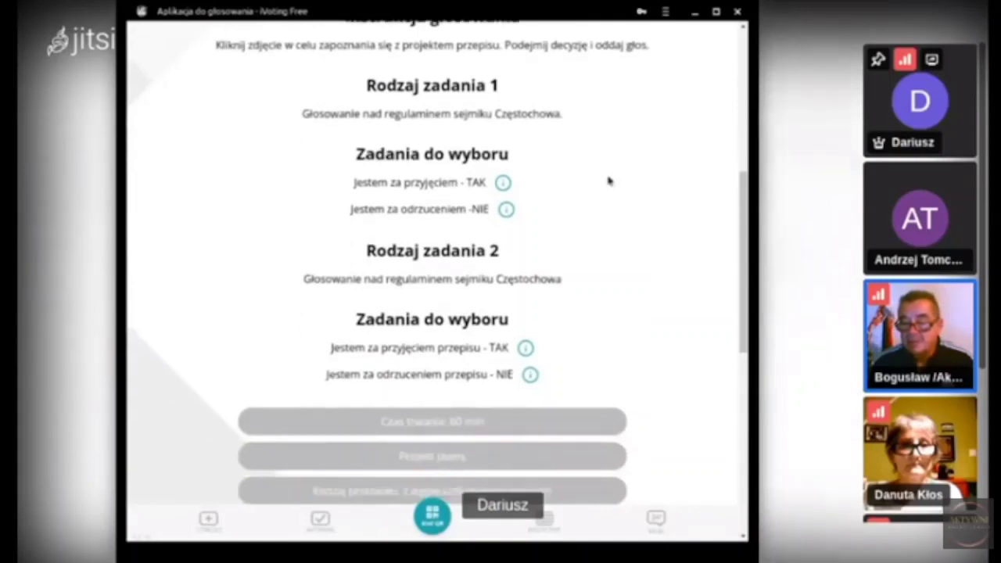
scroll(609, 181, "down", 1)
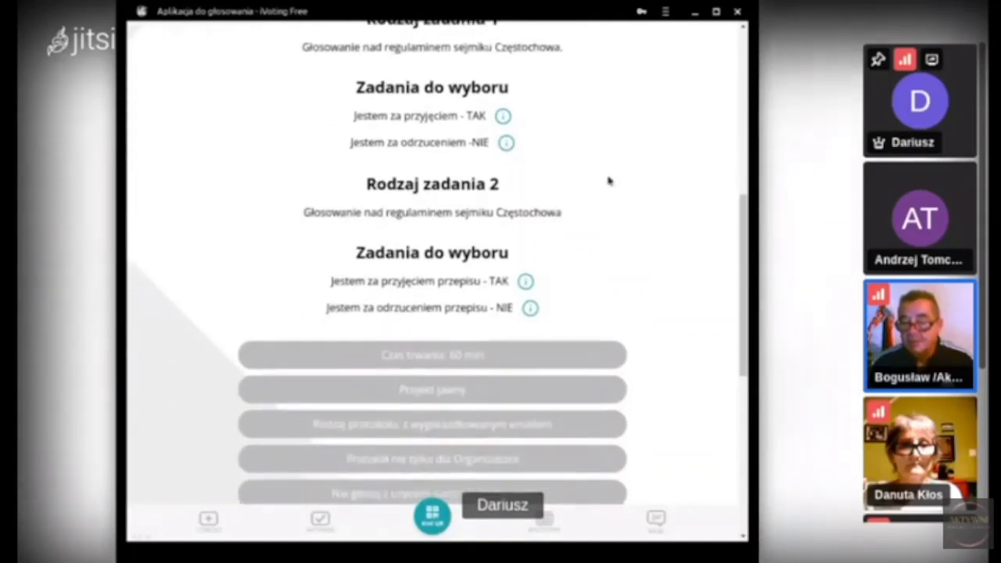
scroll(609, 182, "down", 2)
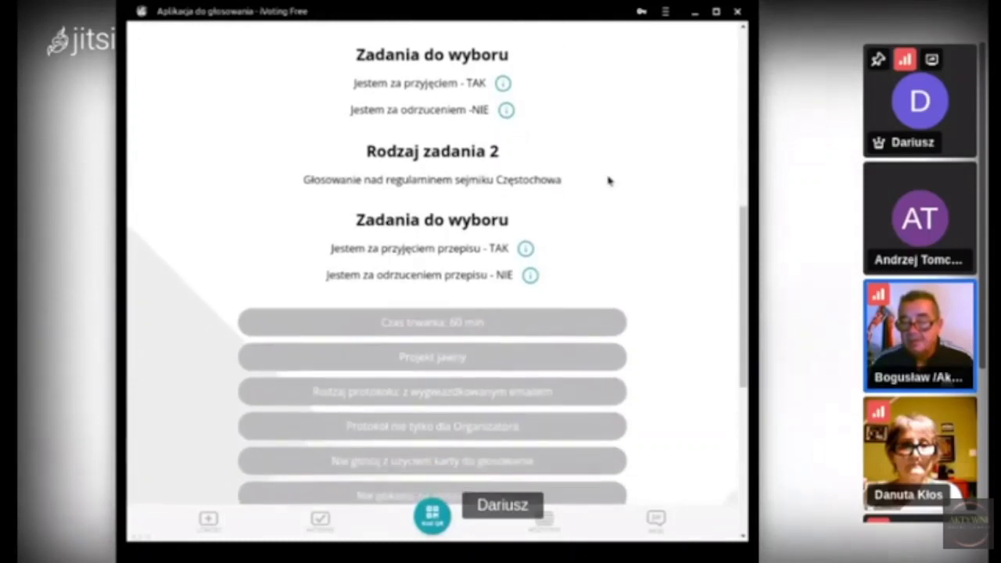
scroll(610, 181, "down", 3)
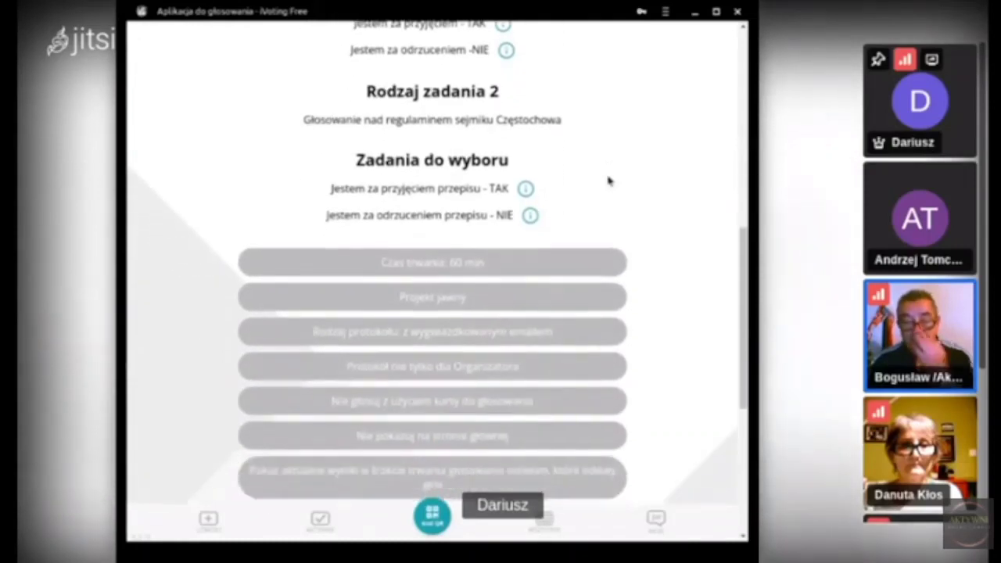
scroll(610, 182, "down", 3)
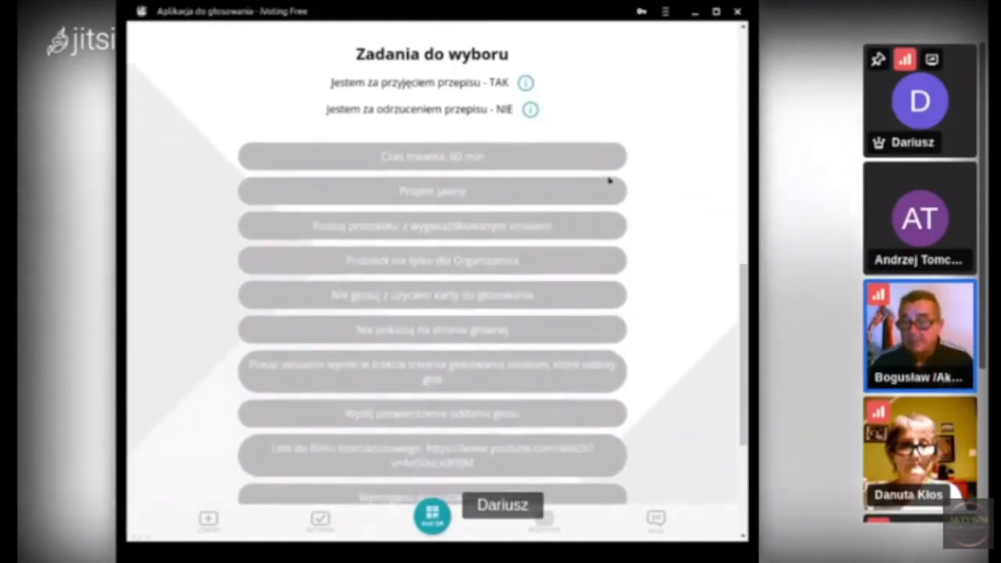
scroll(609, 182, "down", 1)
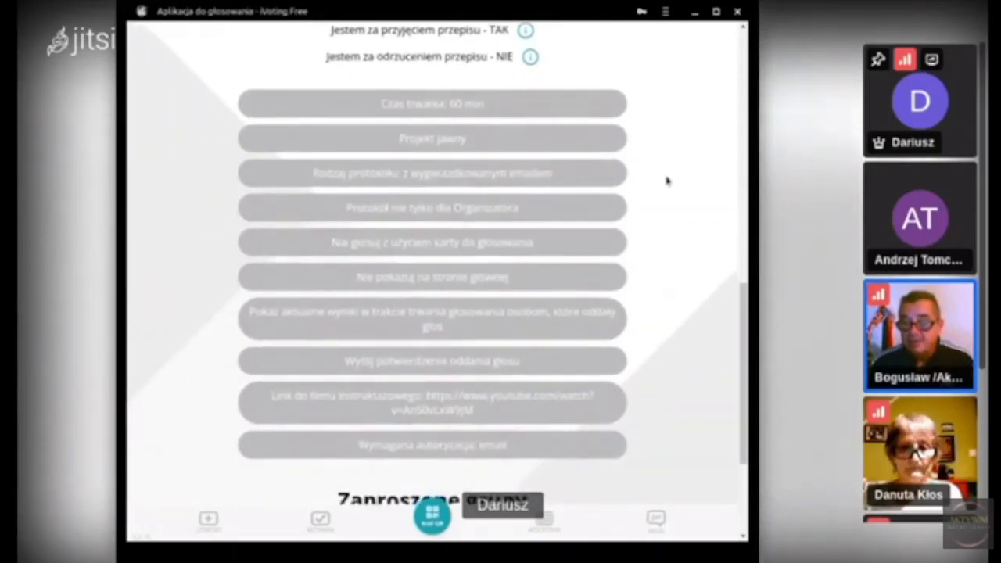
scroll(666, 180, "down", 1)
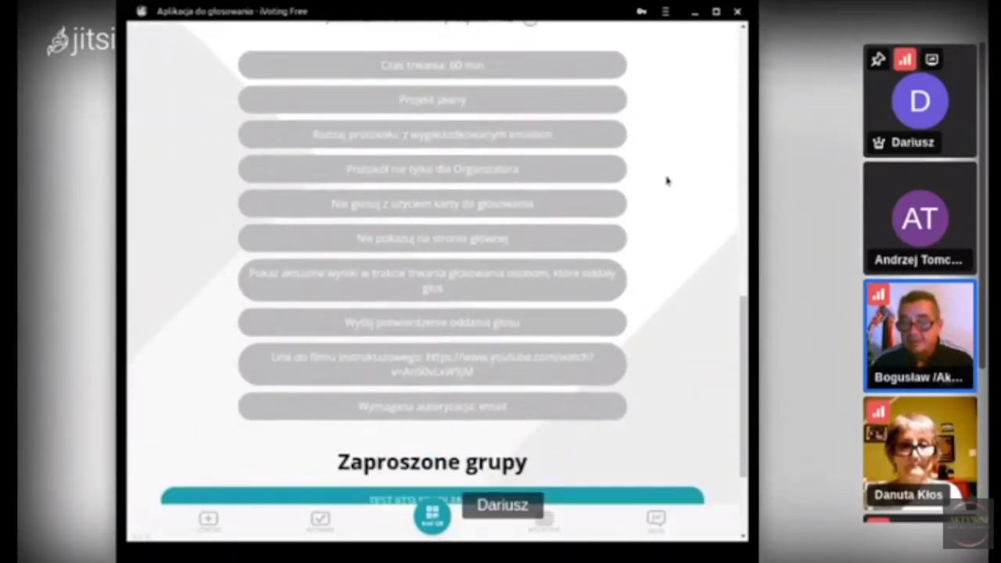
scroll(666, 181, "down", 1)
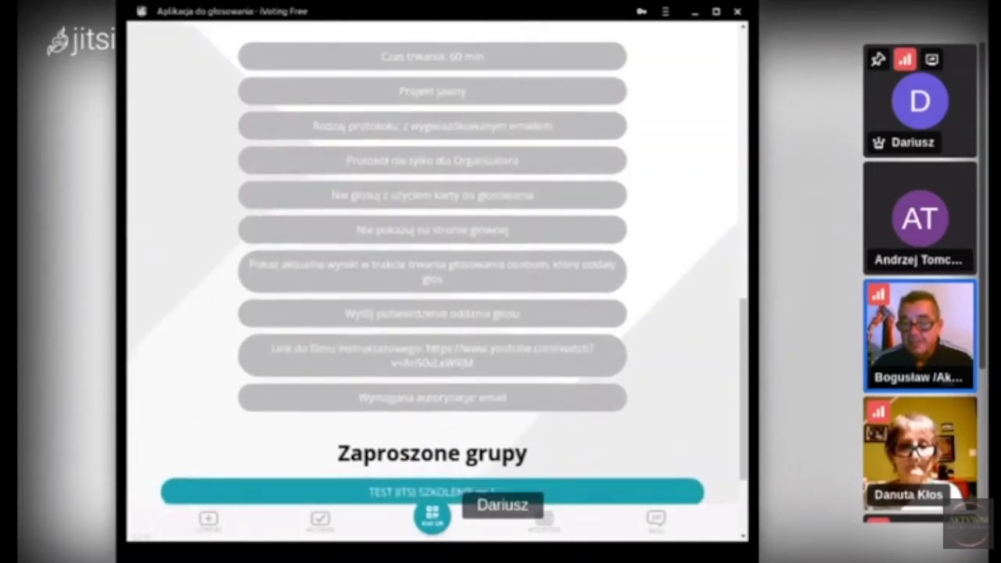
scroll(666, 181, "down", 1)
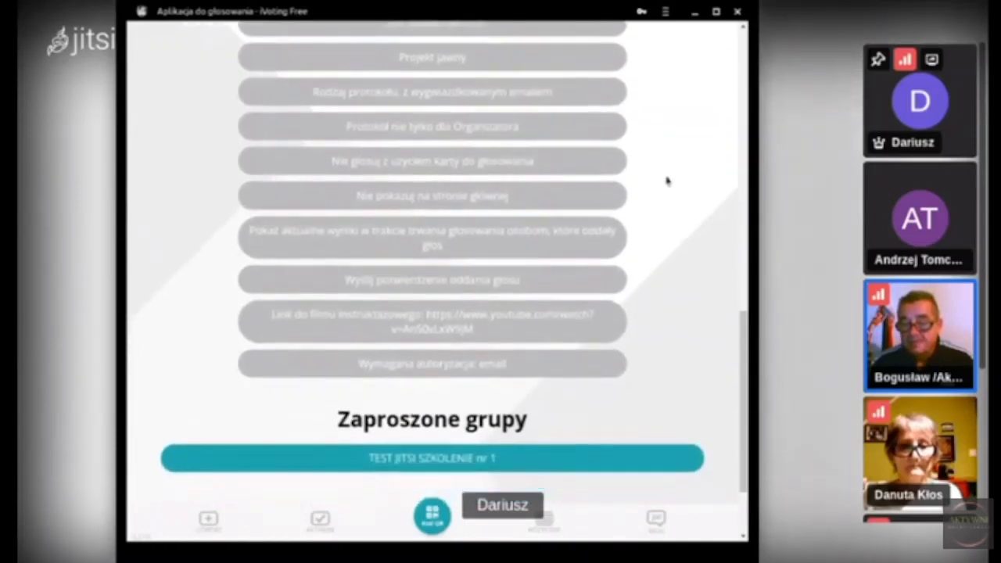
scroll(666, 181, "down", 1)
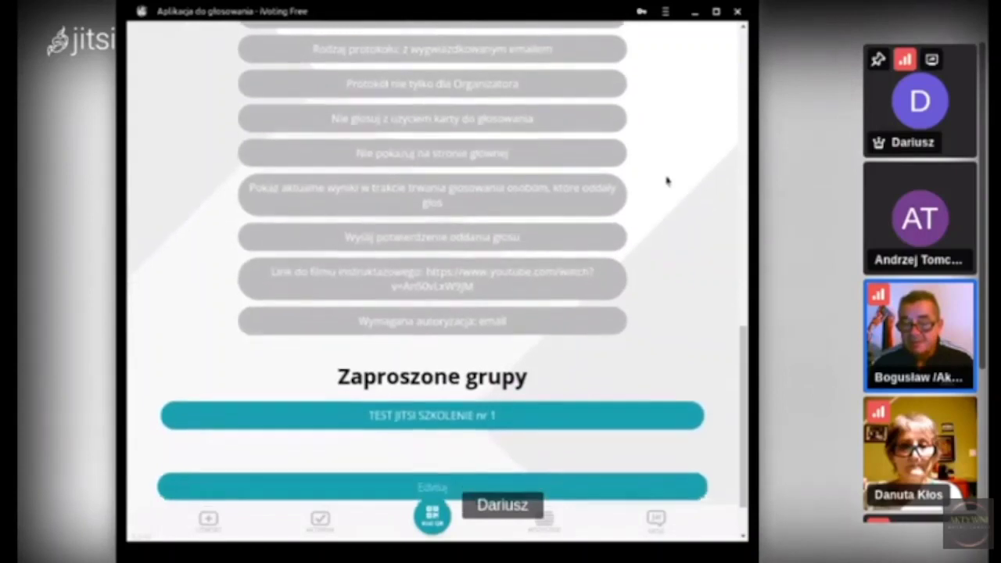
scroll(666, 181, "down", 1)
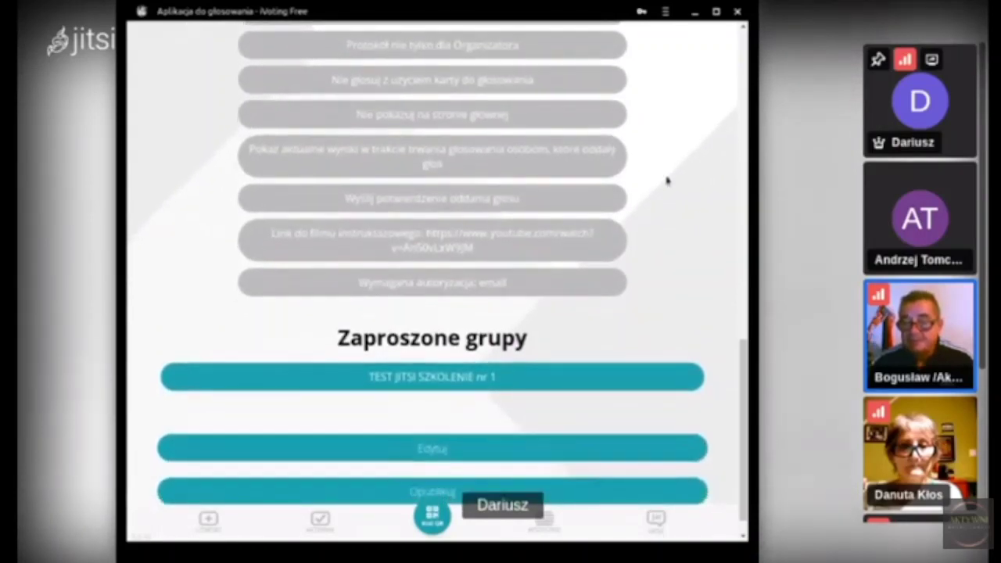
Step: Publish the vote "Regulamin sejmiku Częstochowa." and acknowledge the notice about the automatic group
scroll(666, 180, "down", 1)
scroll(433, 273, "down", 1)
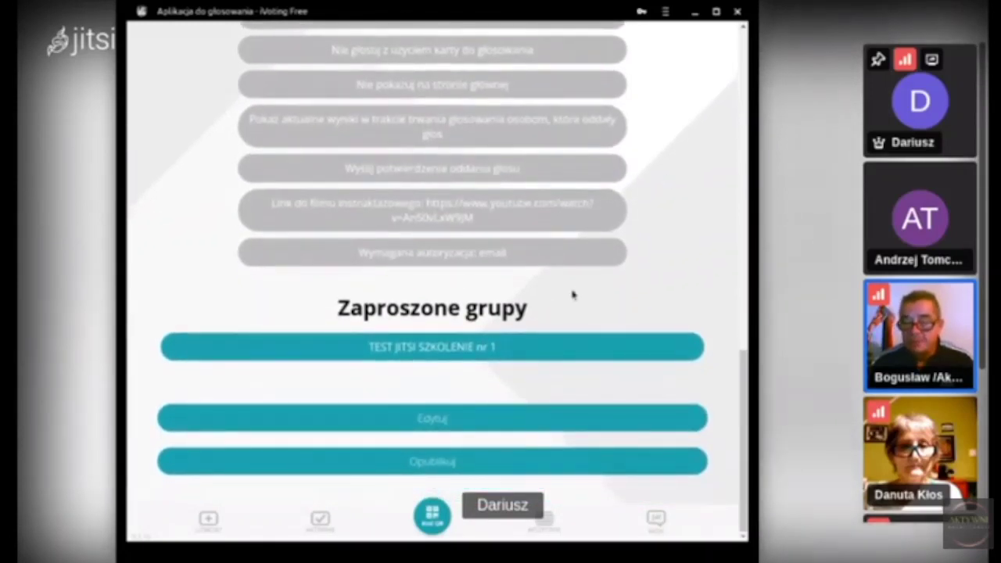
left_click(475, 468)
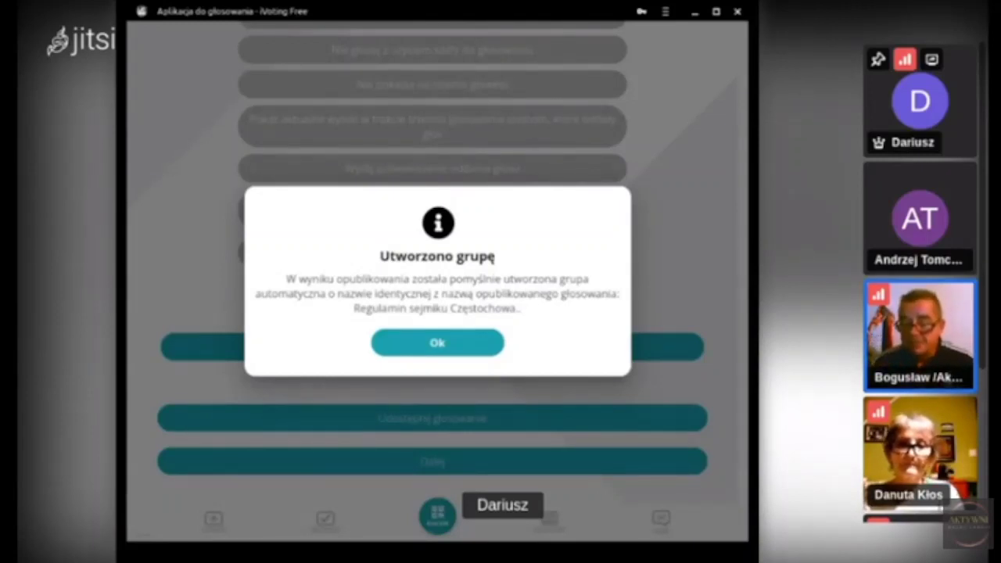
left_click(457, 349)
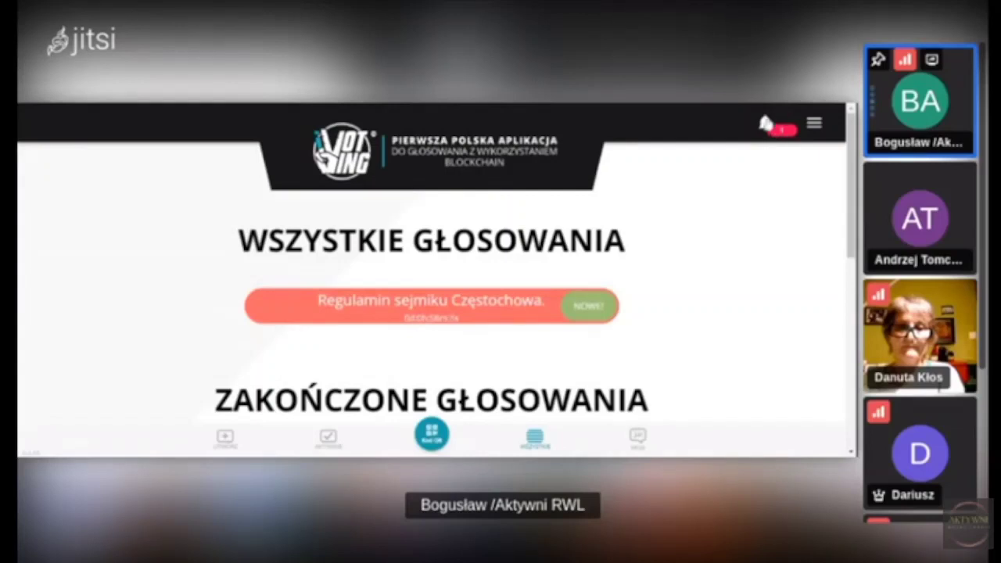
Step: Show the active votes, then open the invitation to "Regulamin sejmiku Częstochowa." from the notifications and view its ballot
left_click(815, 127)
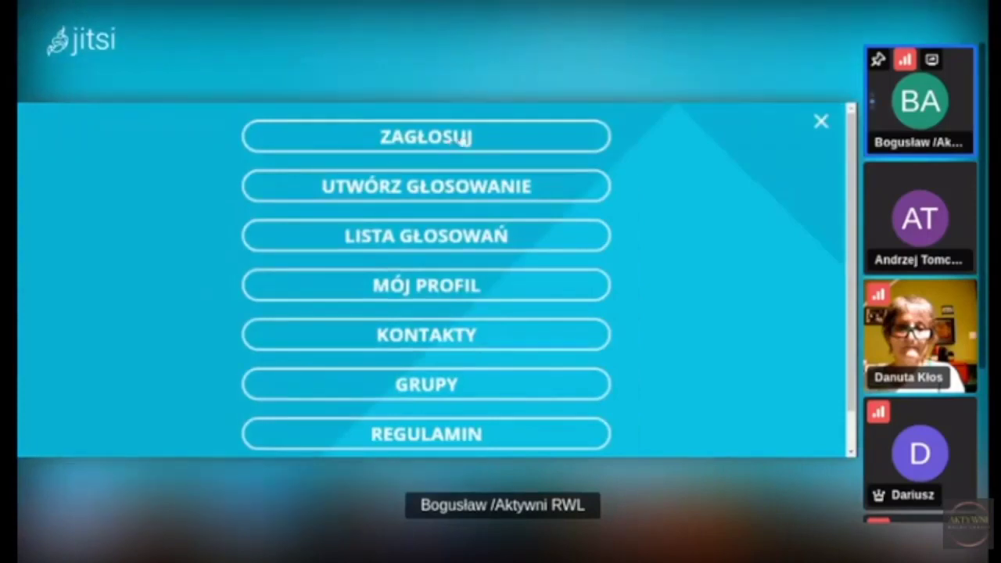
left_click(457, 141)
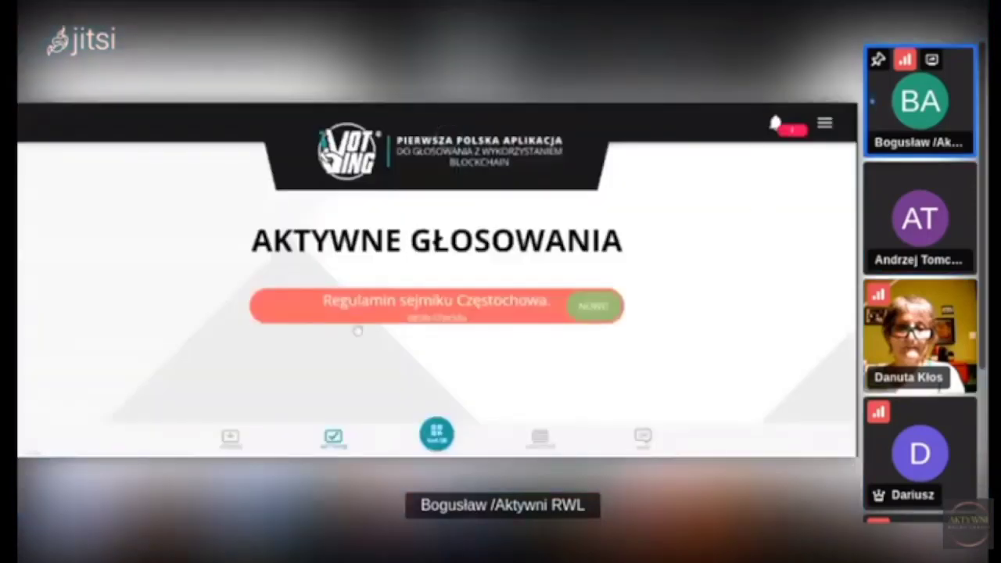
left_click(771, 125)
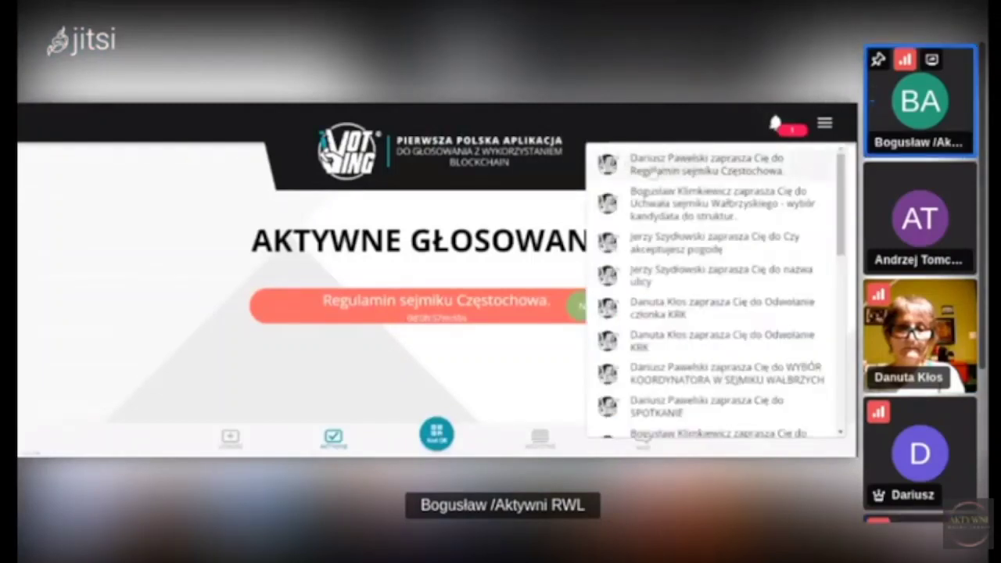
left_click(726, 169)
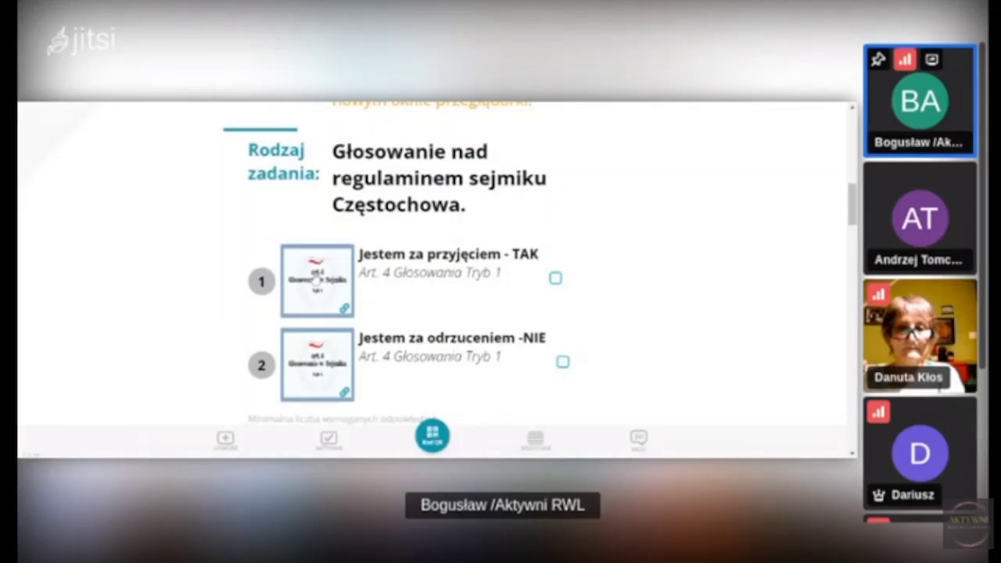
scroll(317, 277, "down", 3)
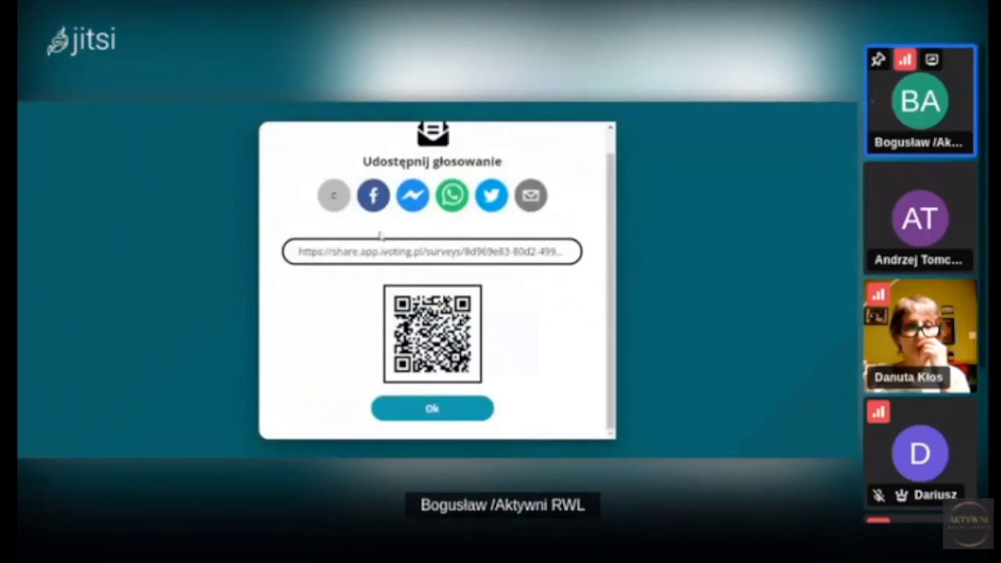
Step: Copy the share link of the vote "Regulamin sejmiku Częstochowa.", close the sharing dialog and continue past the thank-you page
left_click(474, 252)
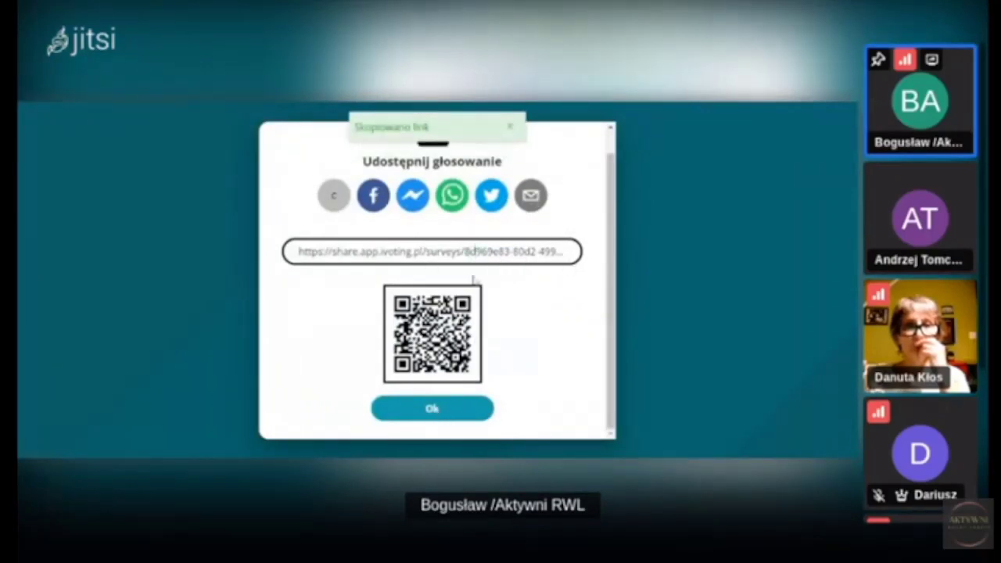
left_click(419, 252)
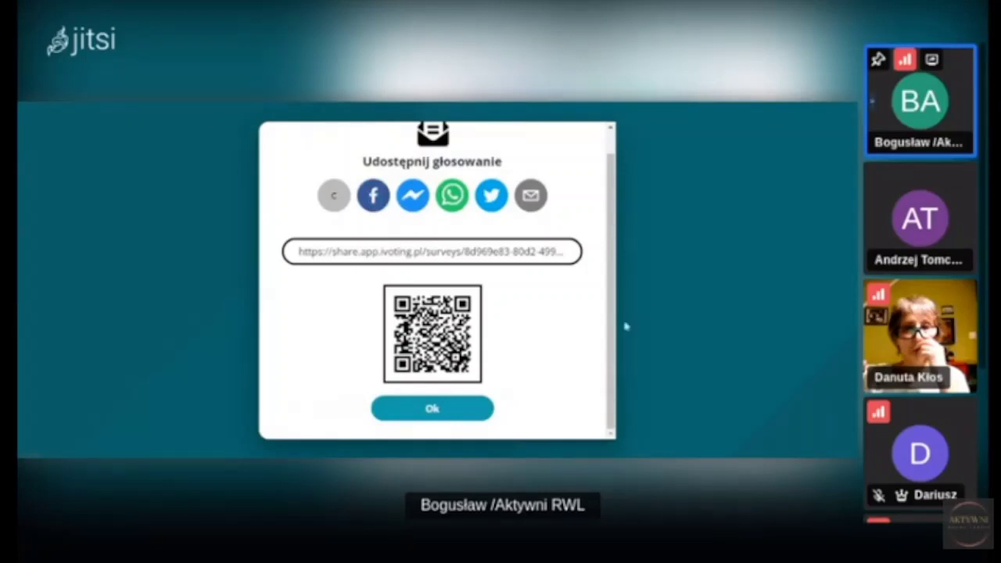
left_click(431, 410)
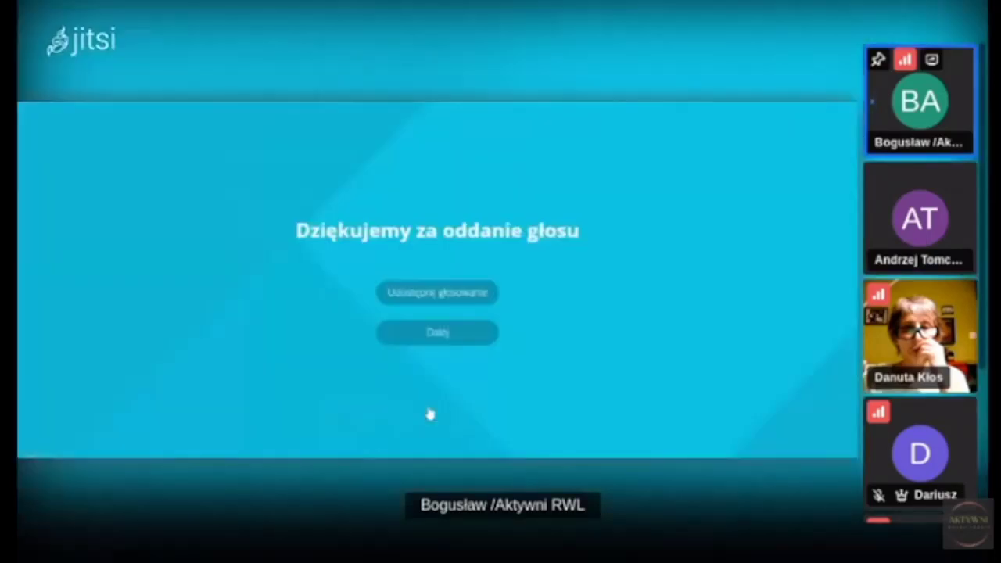
left_click(438, 333)
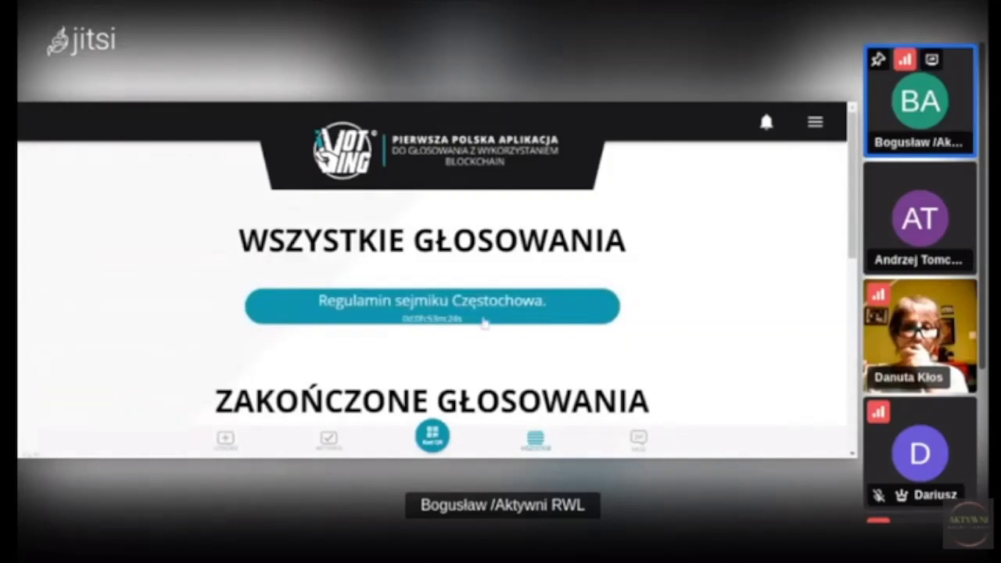
Step: Open "Regulamin sejmiku Częstochowa." from all votes, review the results of both task types and close its sharing dialog
scroll(758, 325, "down", 1)
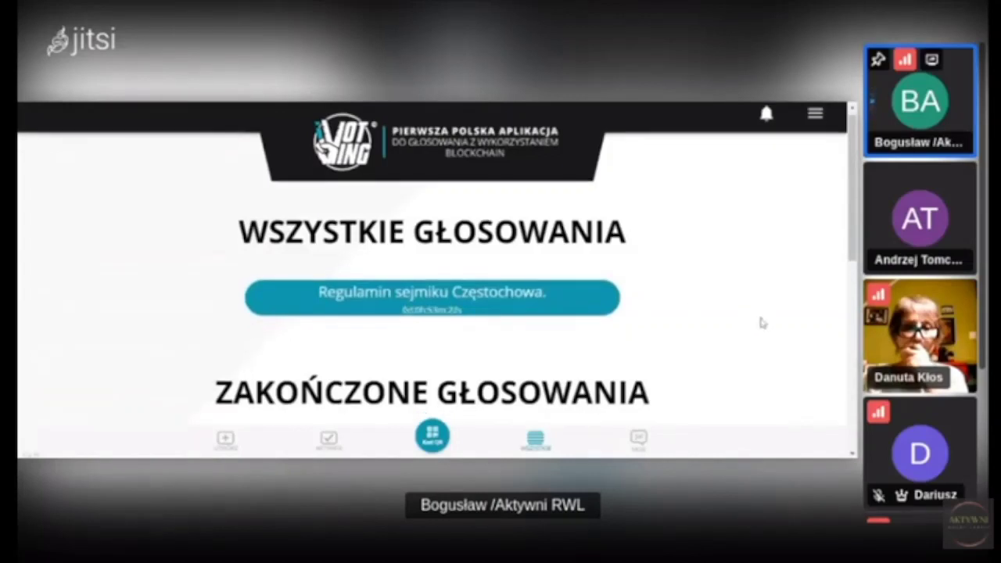
scroll(763, 323, "down", 2)
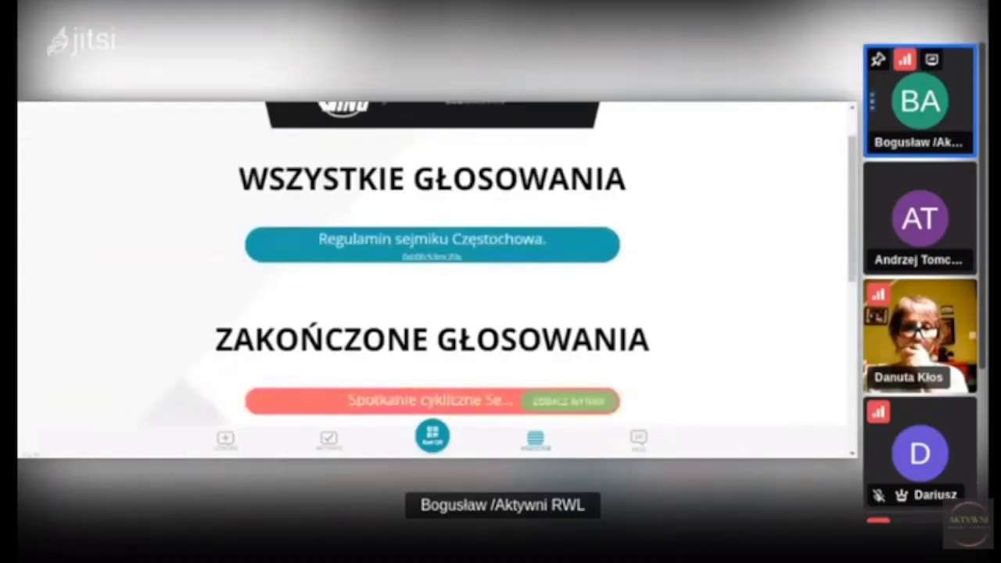
left_click(432, 254)
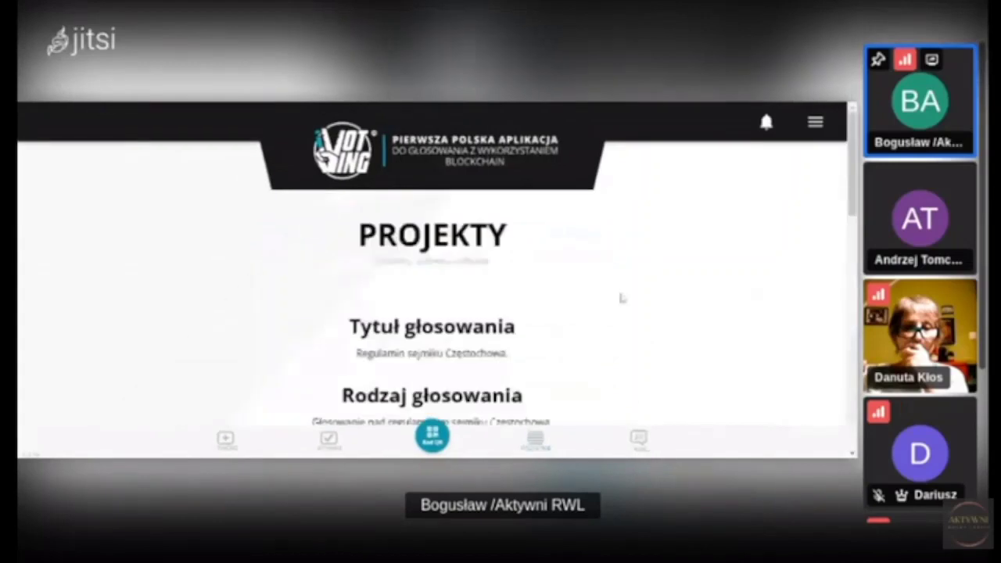
scroll(693, 284, "down", 4)
scroll(744, 270, "down", 3)
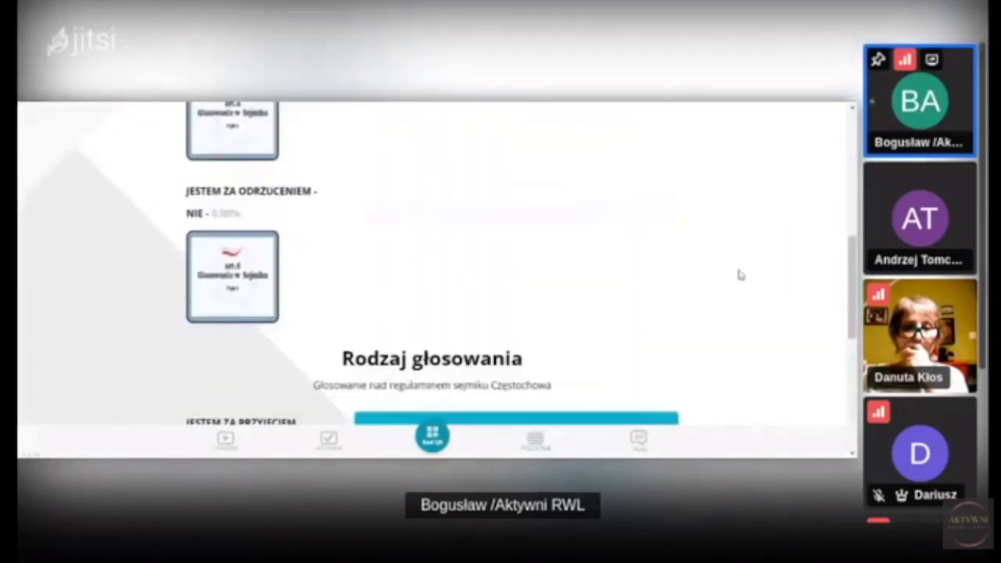
scroll(773, 300, "down", 5)
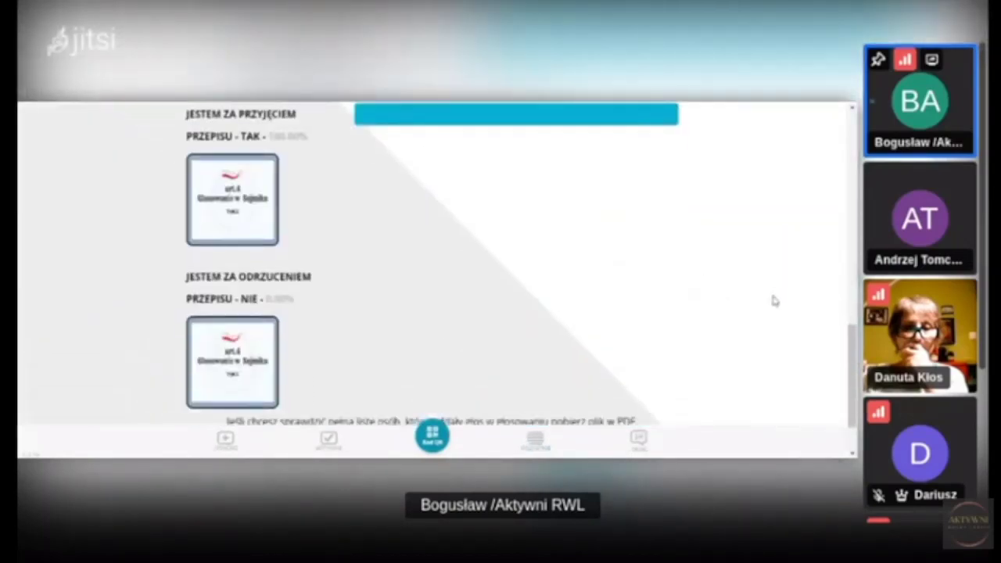
scroll(775, 300, "down", 1)
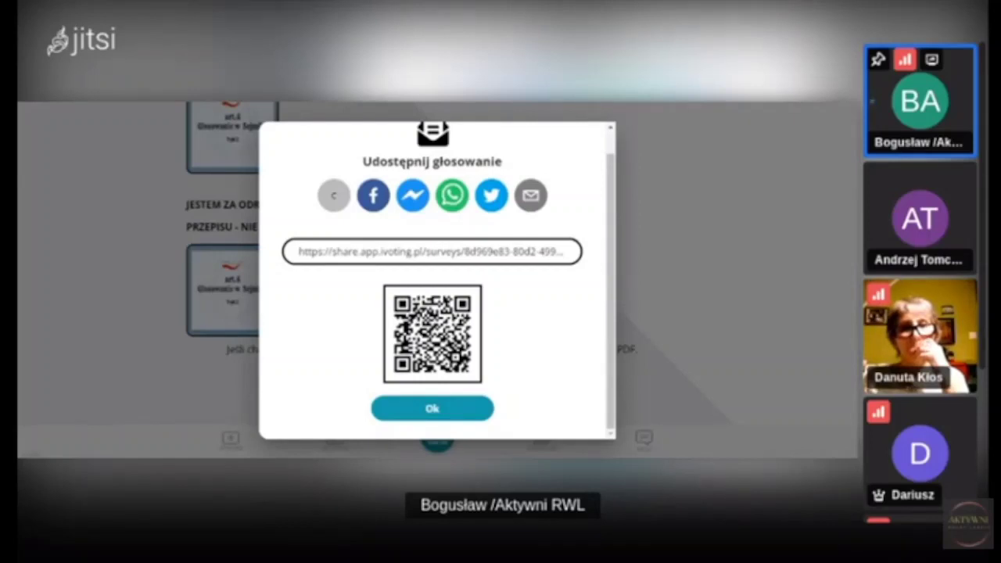
left_click(451, 407)
scroll(704, 339, "up", 3)
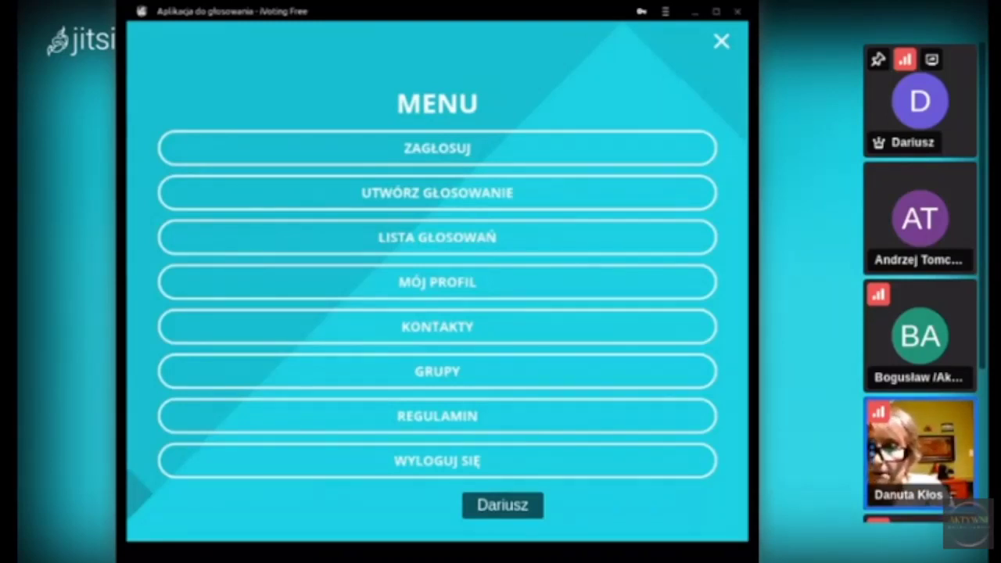
Step: Open "Regulamin sejmiku Częstochowa." from the vote list in the organizer's account and compare the TAK and NIE shares for both task types
left_click(437, 237)
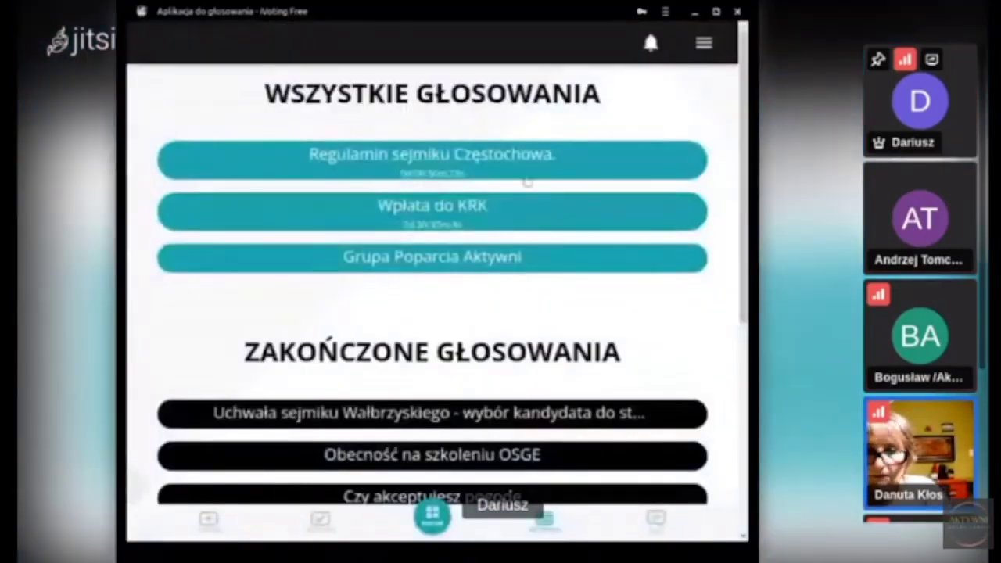
left_click(463, 160)
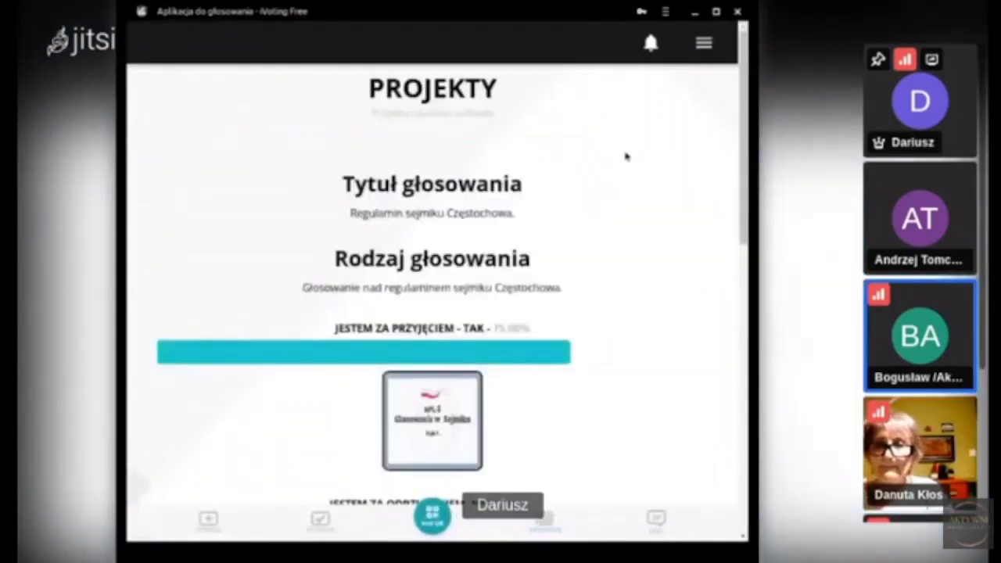
scroll(629, 156, "down", 2)
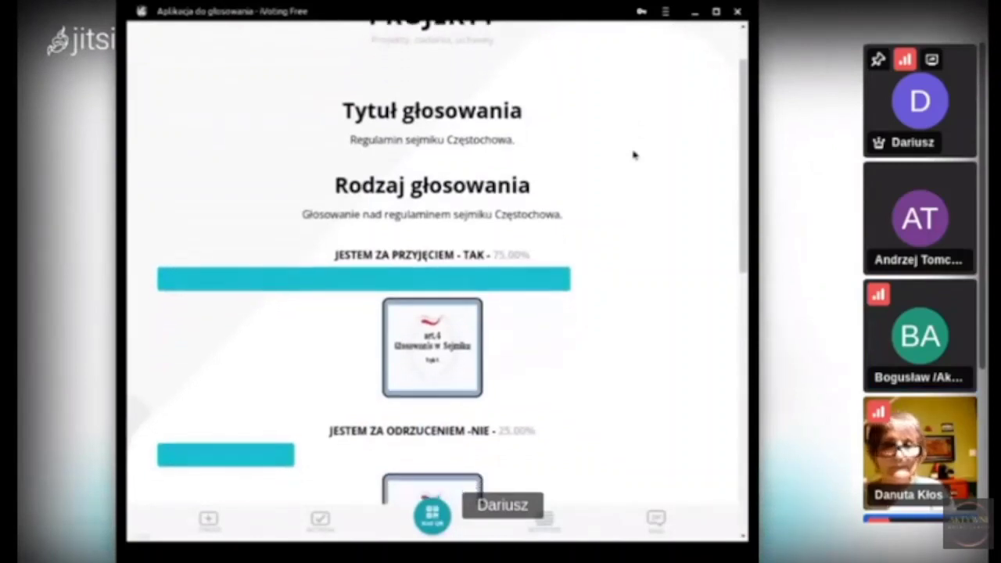
scroll(633, 155, "down", 2)
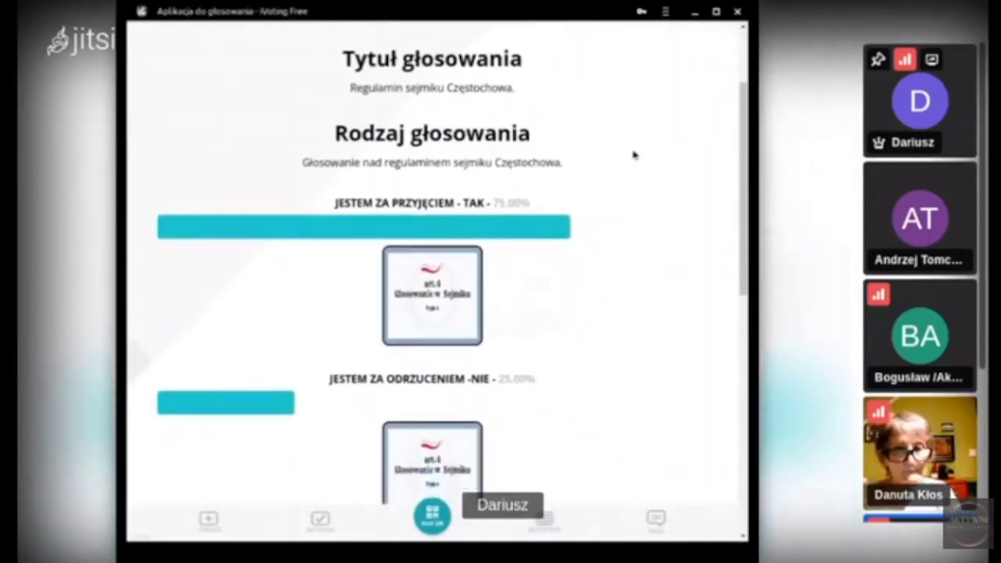
scroll(634, 155, "down", 3)
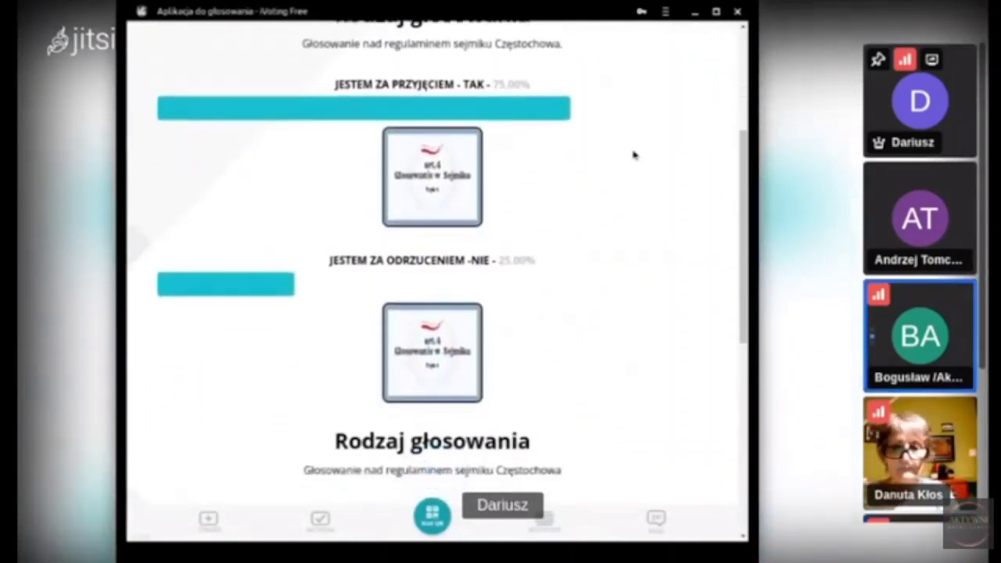
scroll(634, 154, "down", 4)
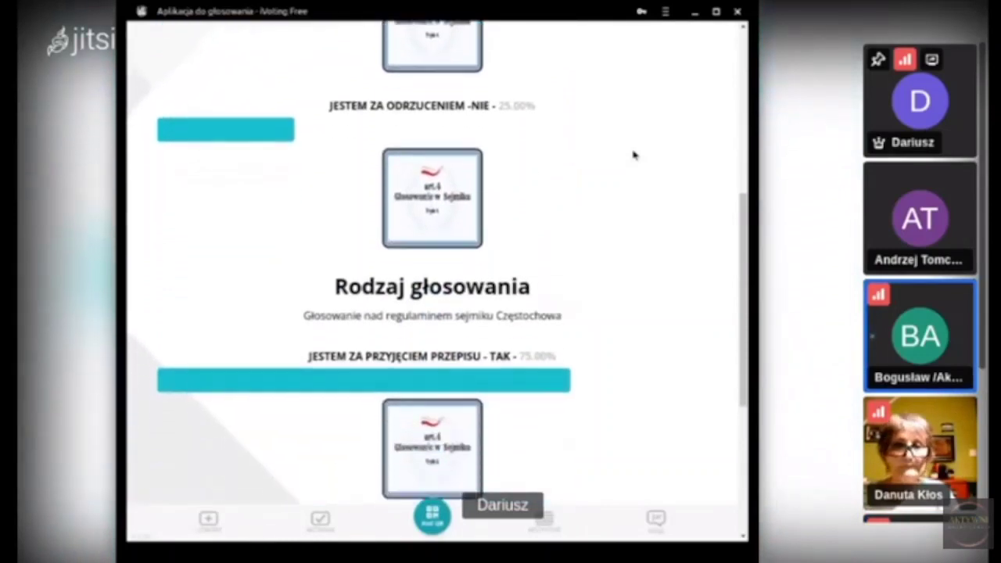
scroll(634, 154, "down", 3)
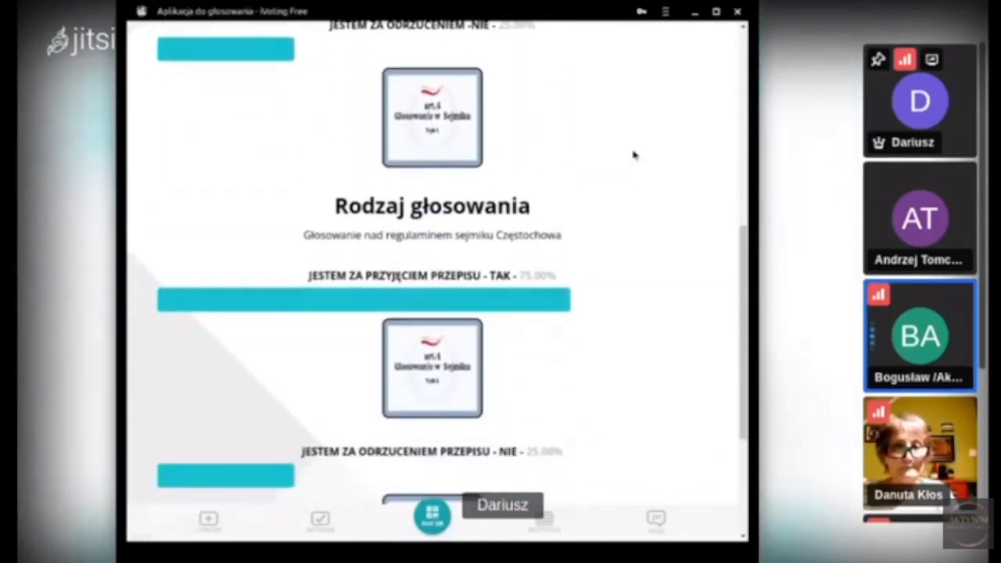
scroll(634, 154, "down", 4)
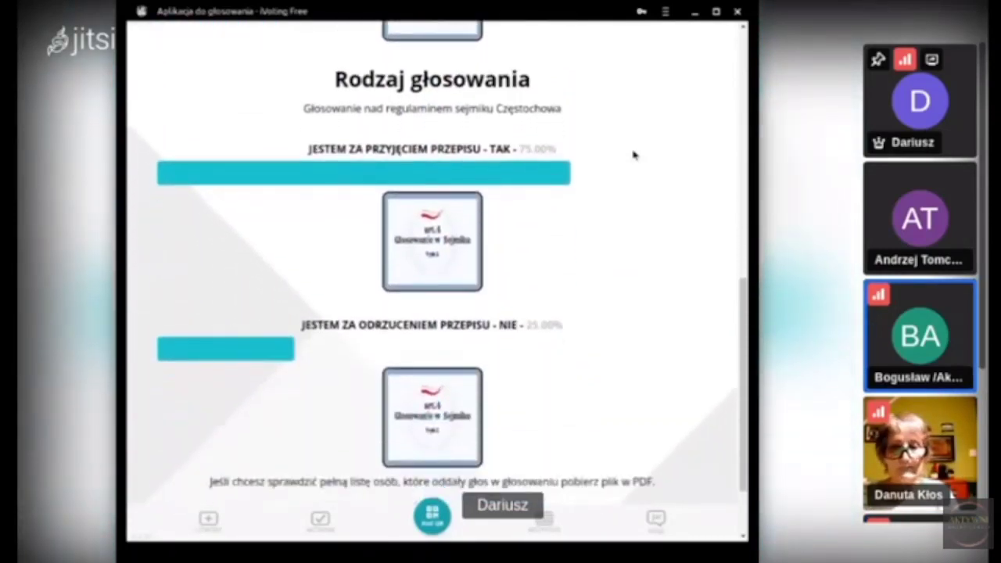
scroll(634, 155, "down", 3)
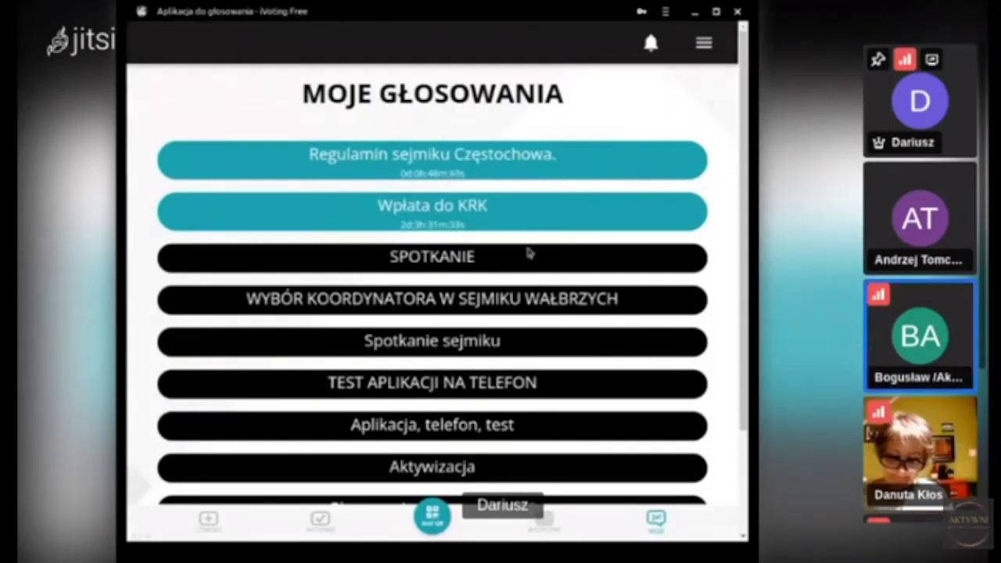
Step: Open "Regulamin sejmiku Częstochowa." from the organizer's own votes and end the vote
left_click(435, 169)
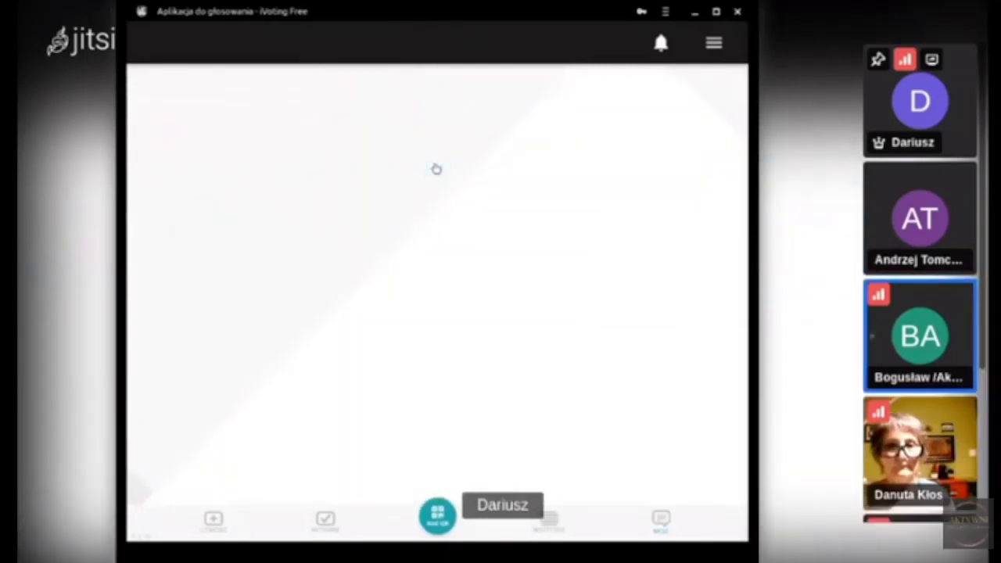
scroll(547, 220, "down", 10)
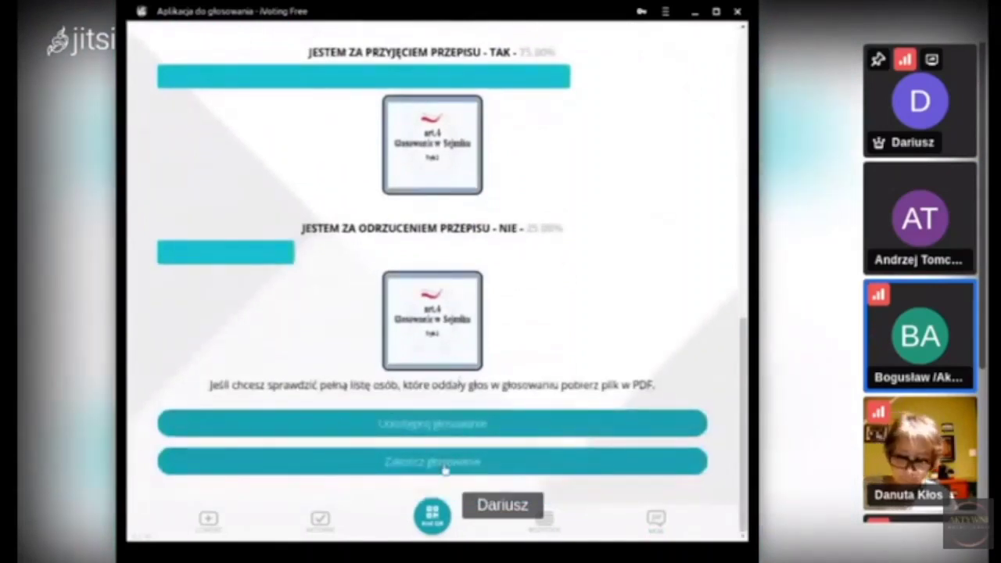
left_click(442, 467)
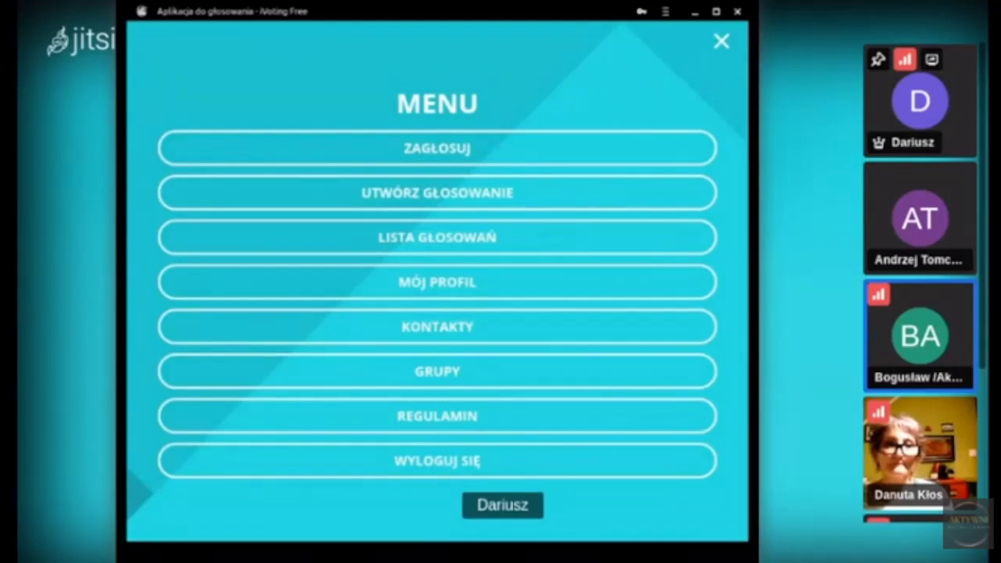
Step: Log out of the account, confirm the logout and view the login page's sign-in, registration and password recovery options
left_click(540, 474)
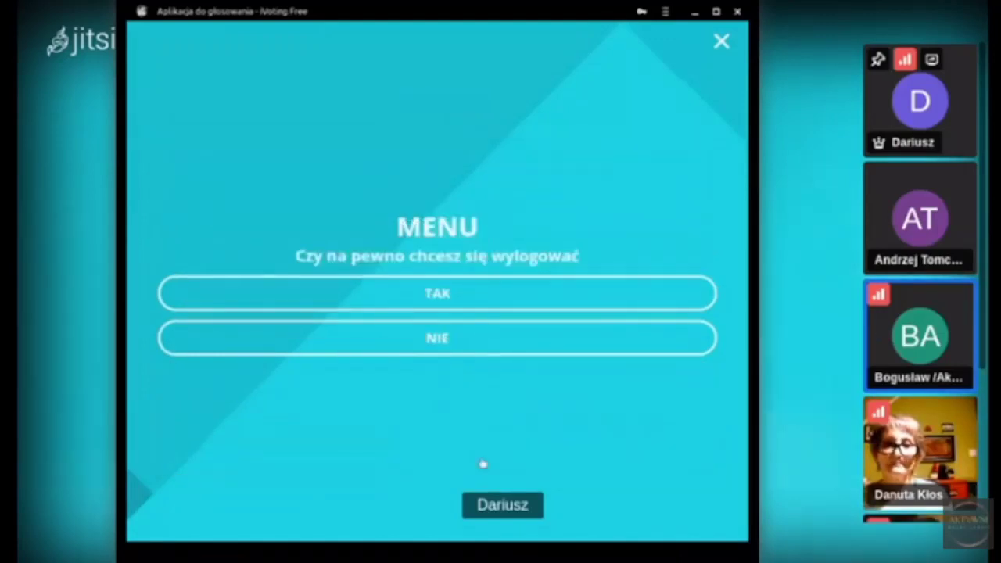
left_click(448, 302)
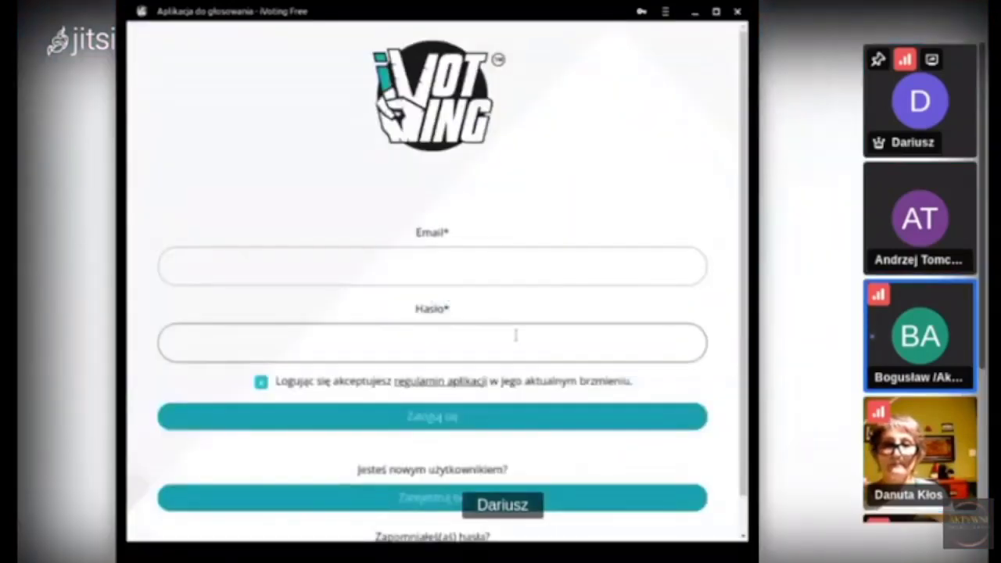
scroll(617, 417, "down", 1)
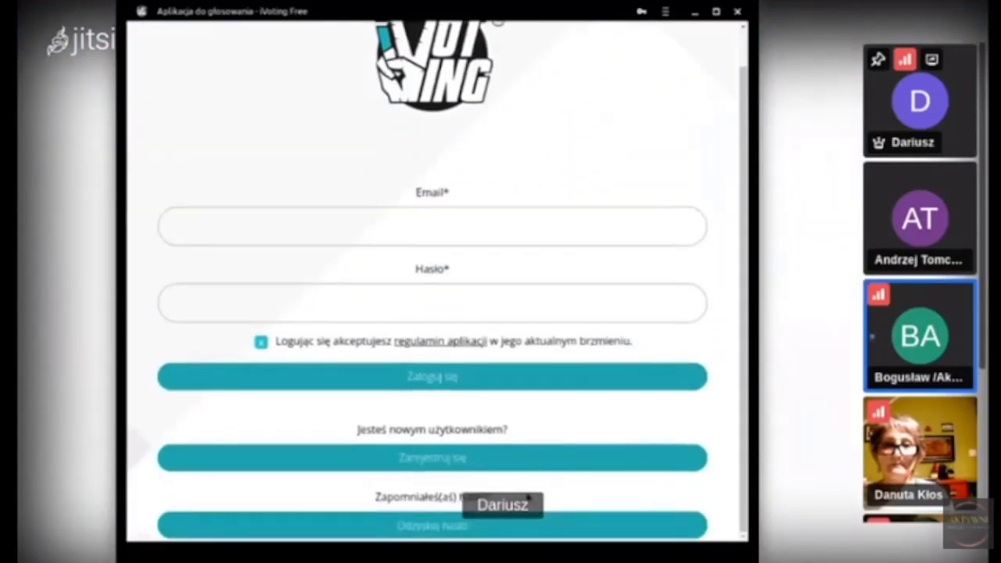
scroll(537, 479, "up", 1)
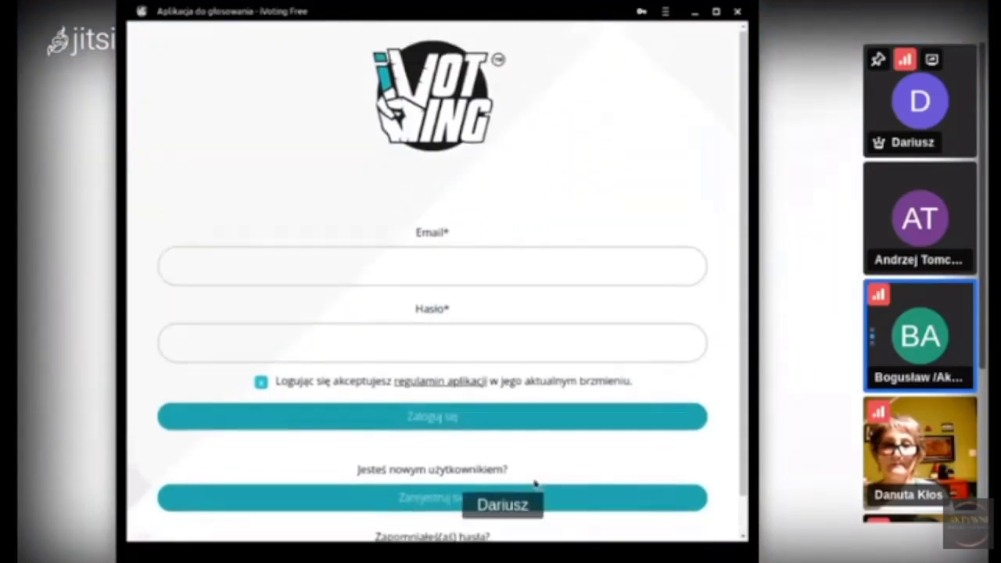